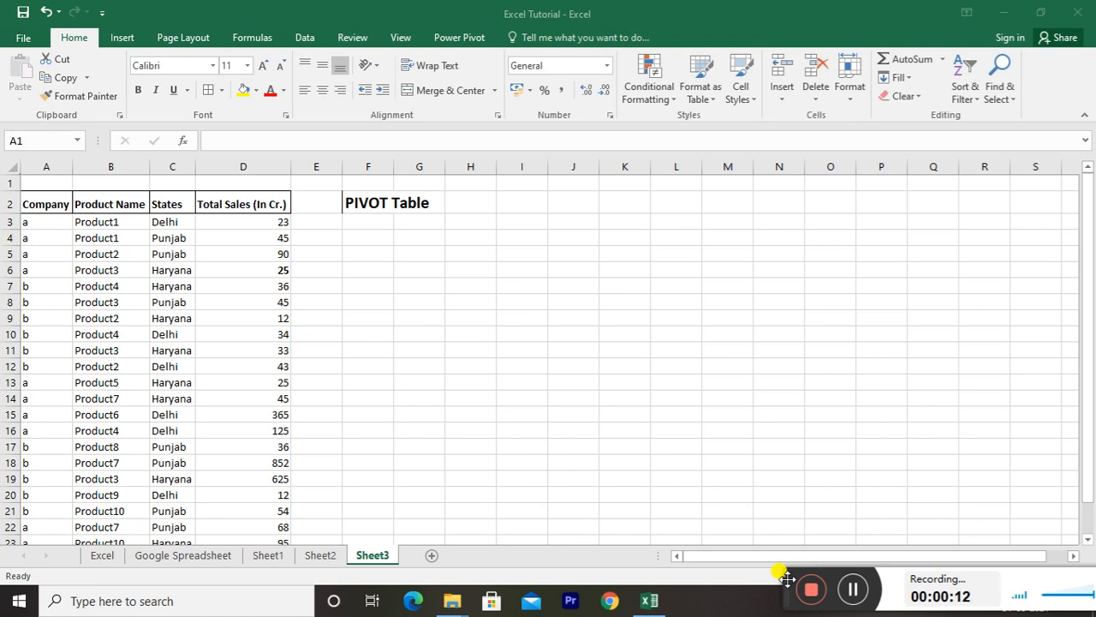
Examine the header row and records of the sales data in A2:D24 and the PIVOT Table heading in F2.
left_click(31, 199)
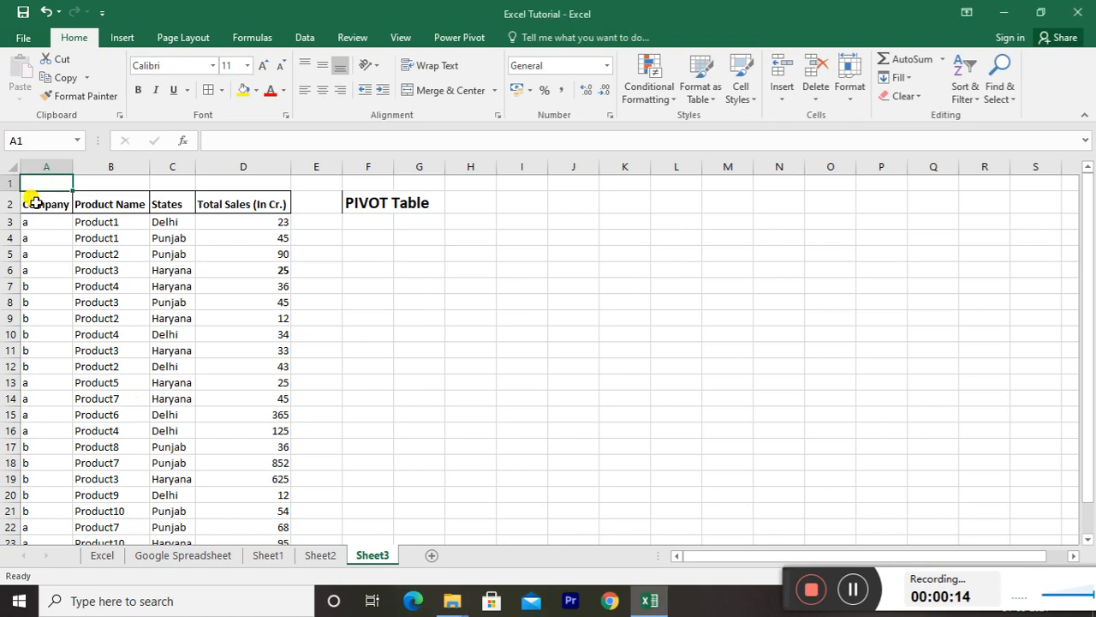
left_click(31, 201)
key("ctrl+shift+Right")
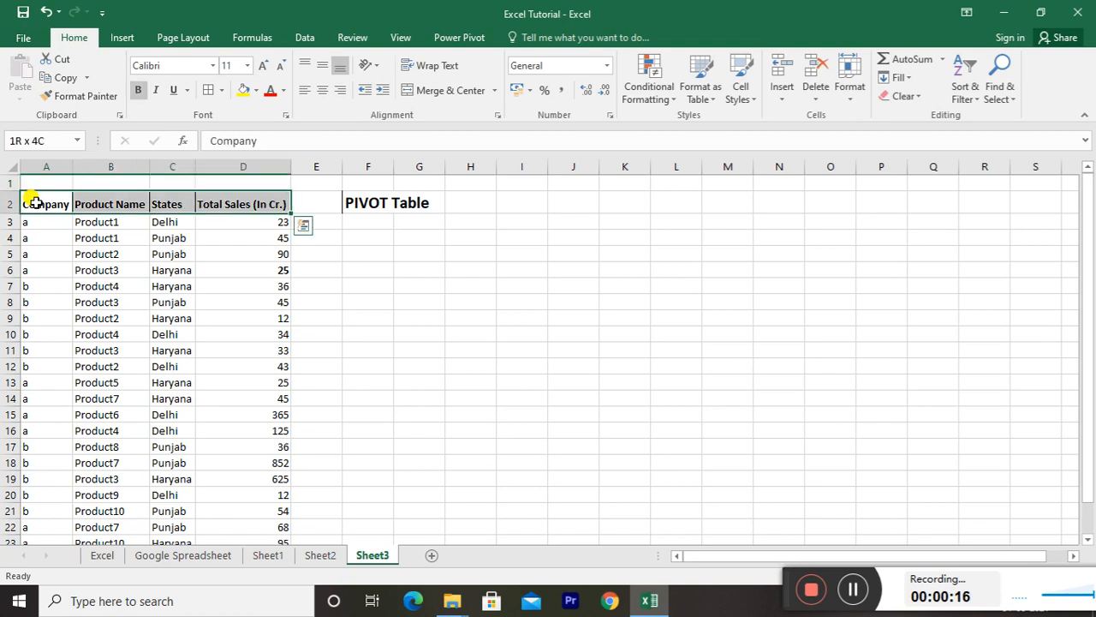
key("ctrl+shift+Down")
key("ctrl+Down")
key("Right")
key("Right")
key("Right")
key("Down")
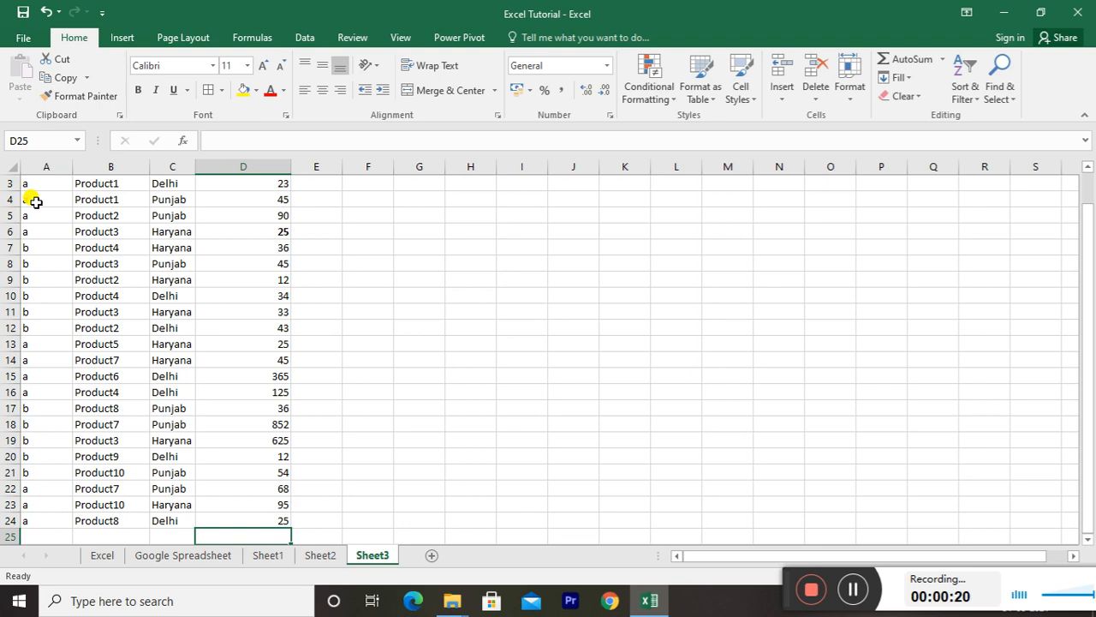
key("ctrl+Up")
key("ctrl+Up")
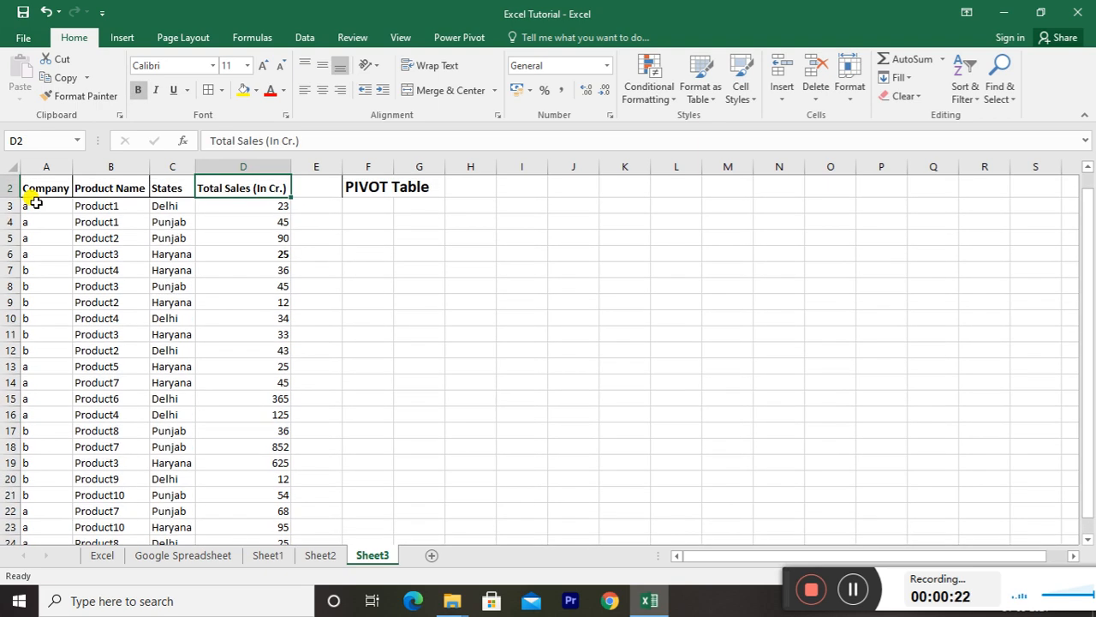
key("ctrl+Left")
key("ctrl+shift+Right")
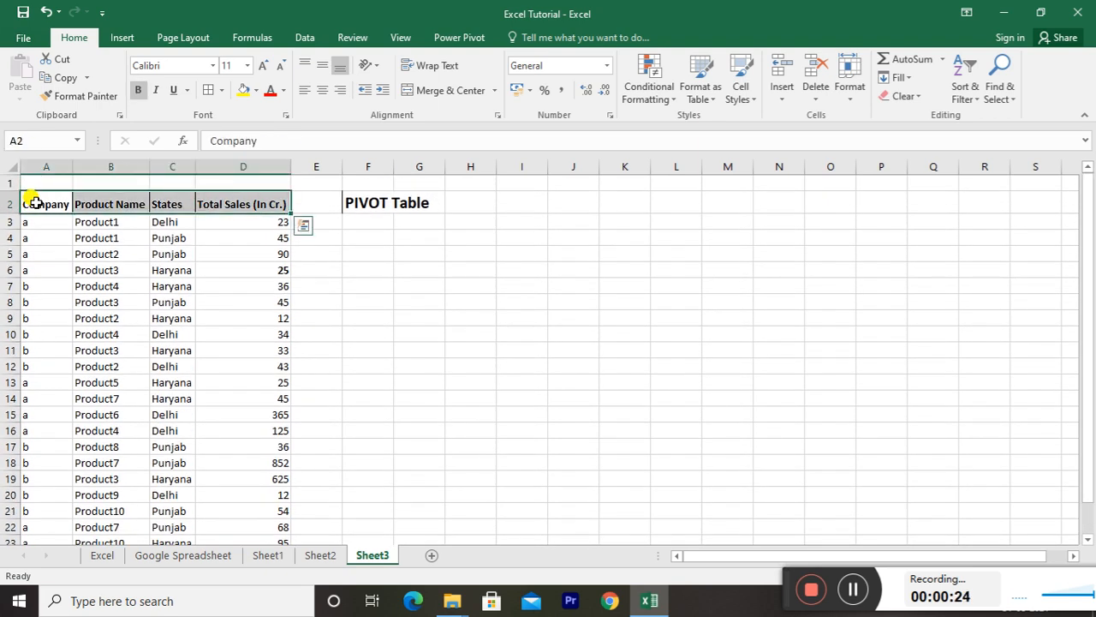
key("Right")
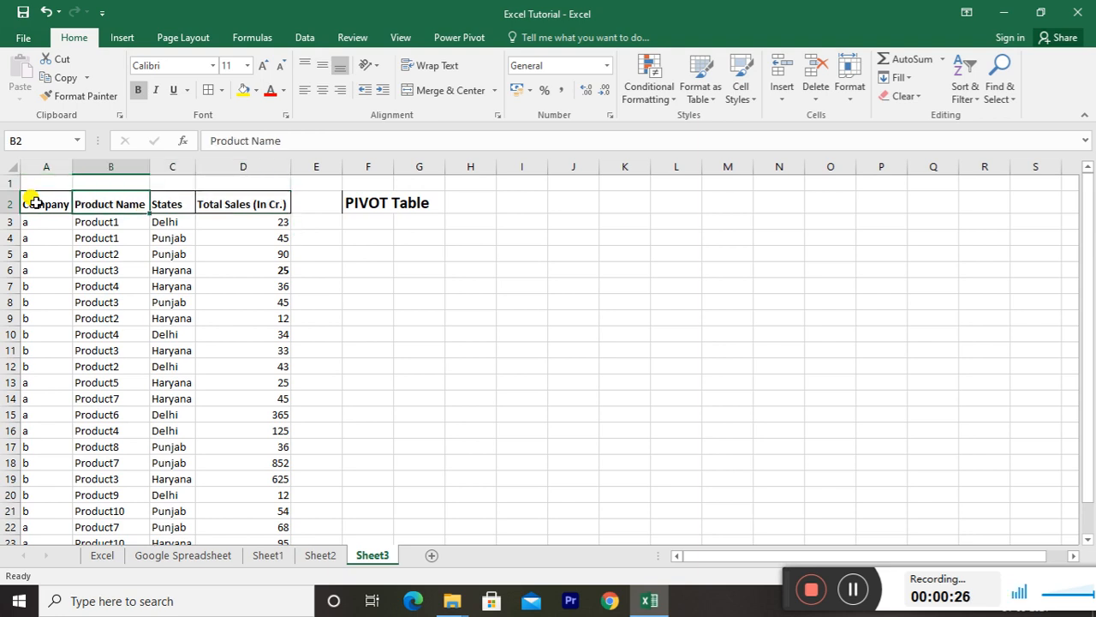
left_click(358, 198)
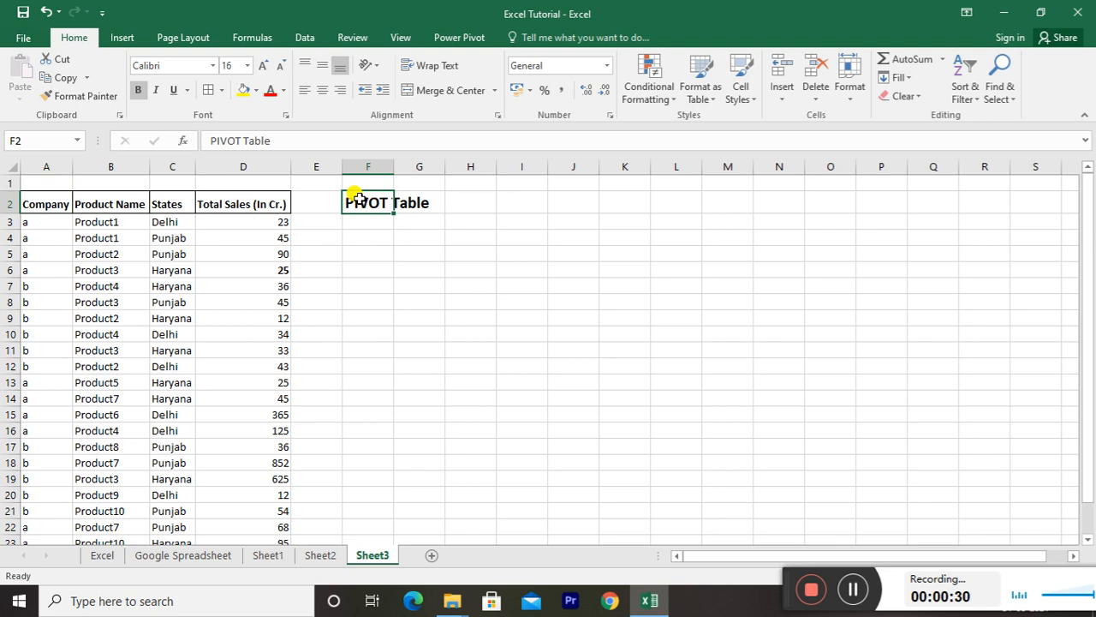
key("Left")
key("Left")
key("Left")
key("Left")
key("Left")
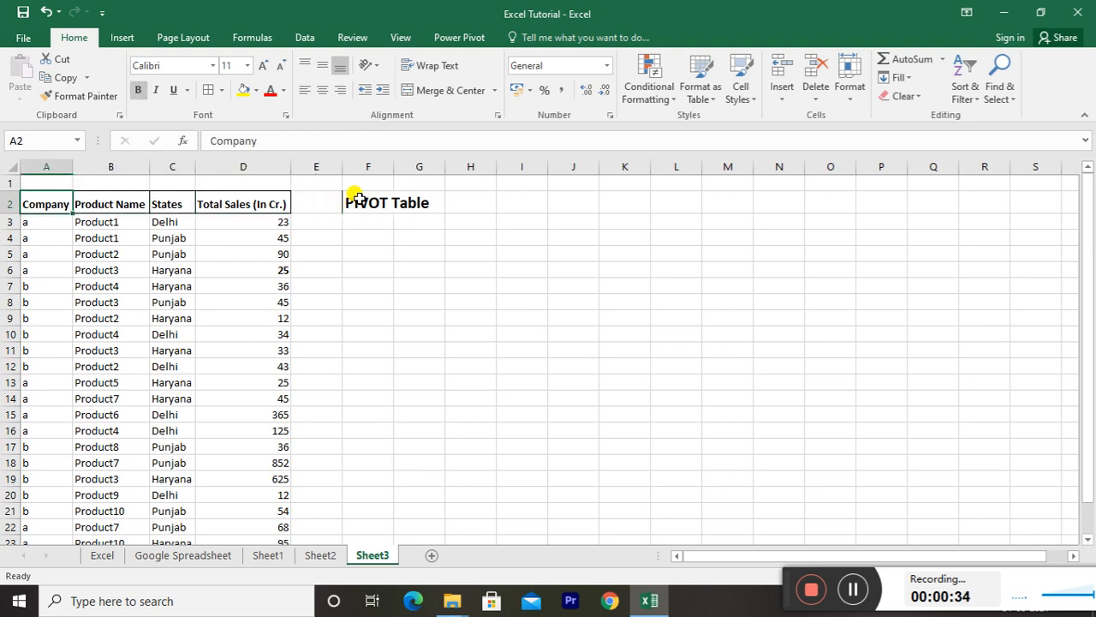
Insert a PivotTable from the data range A2:D24, placed in the existing worksheet at cell I3 of Sheet3.
key("shift+Right")
key("shift+Right")
key("shift+Right")
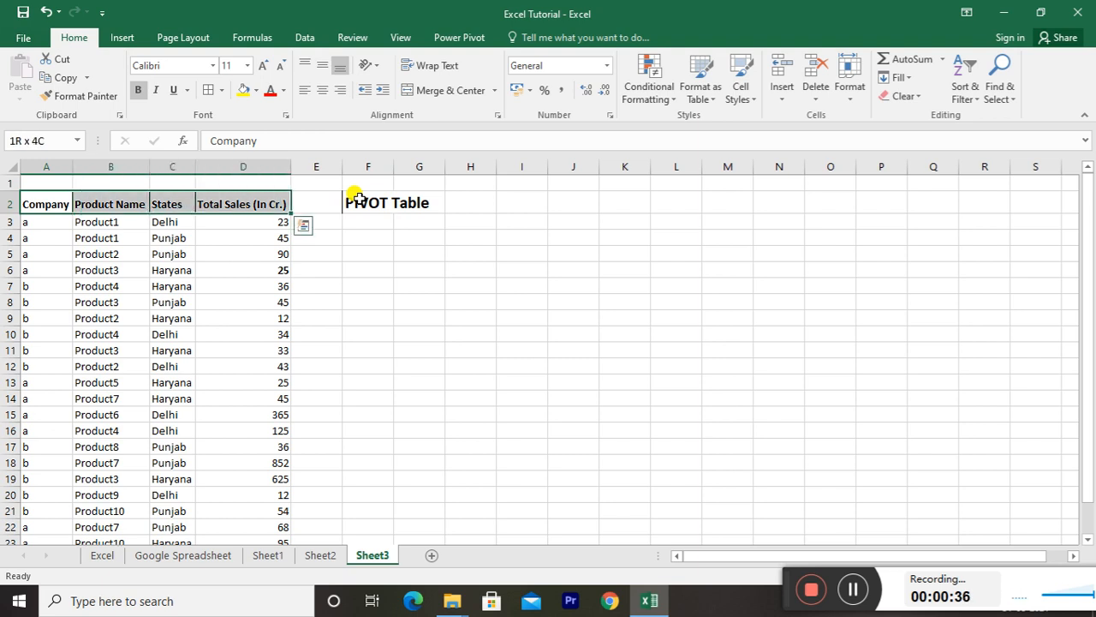
key("ctrl+q")
key("Escape")
key("ctrl+shift+Down")
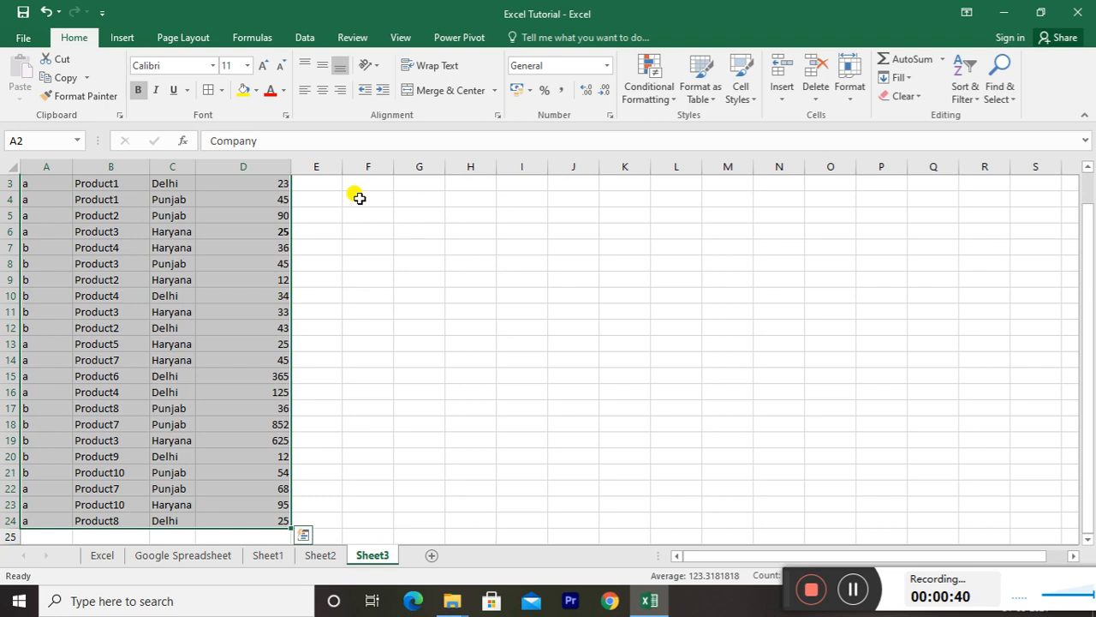
left_click(125, 37)
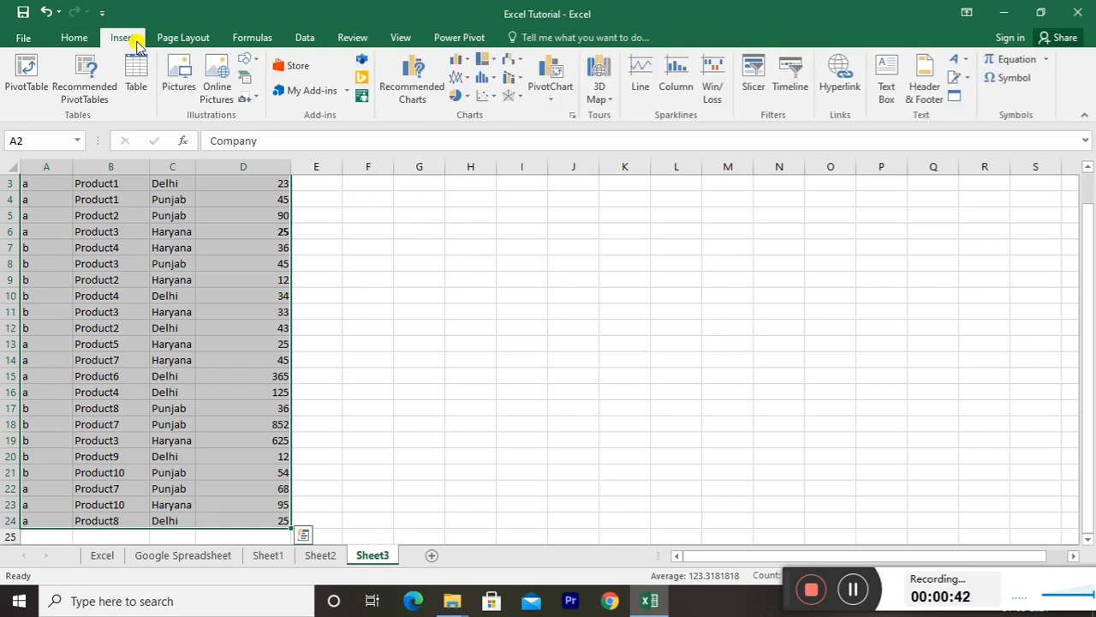
left_click(30, 90)
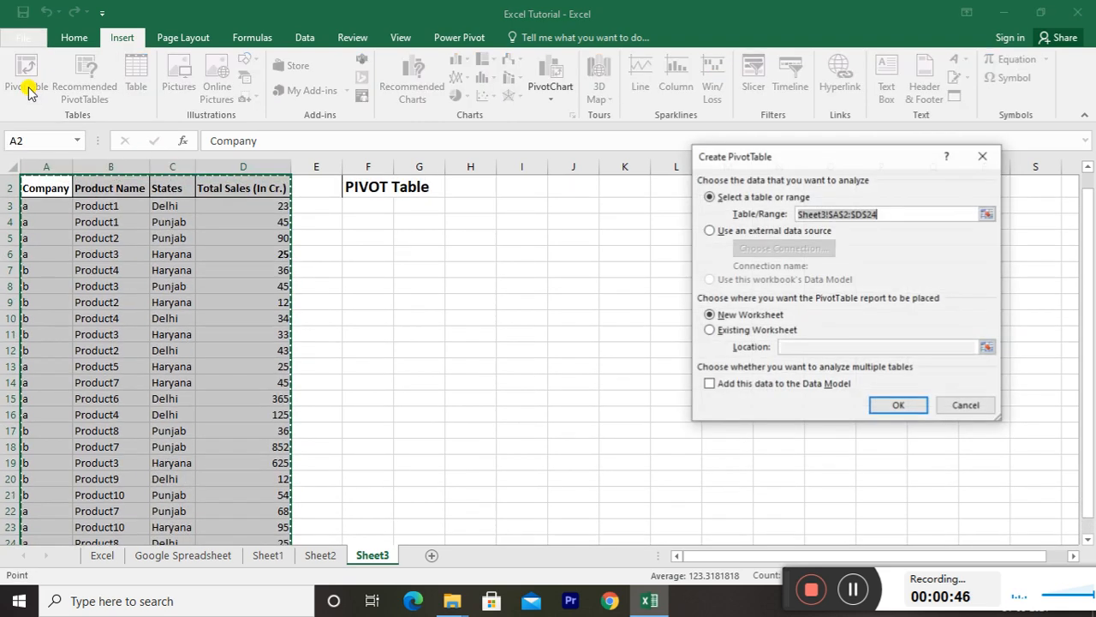
left_click(724, 331)
left_click(795, 345)
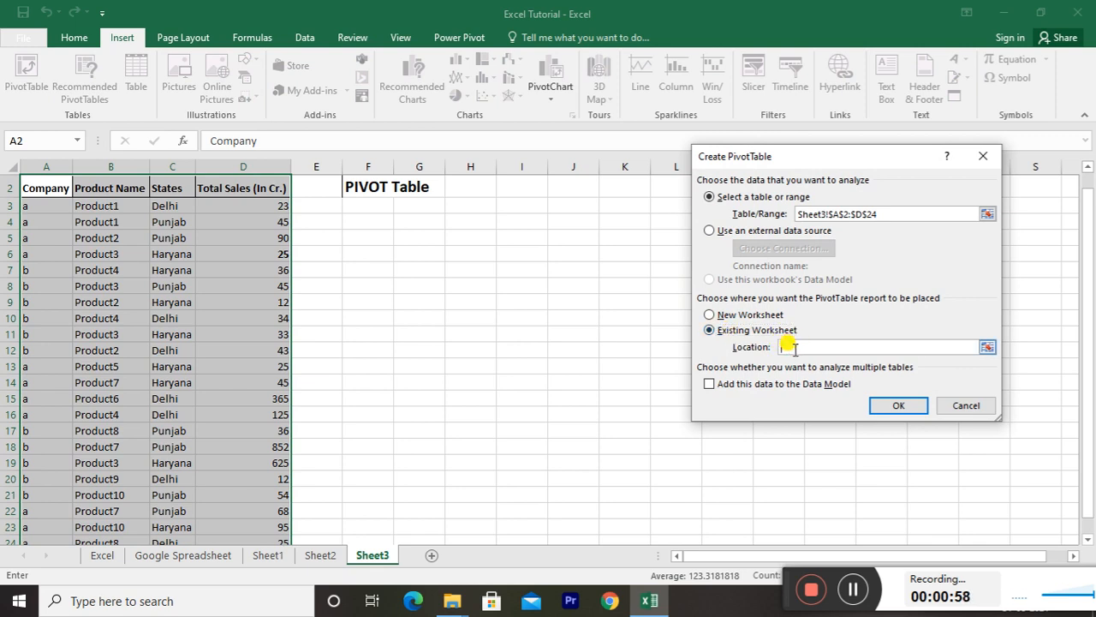
left_click(512, 207)
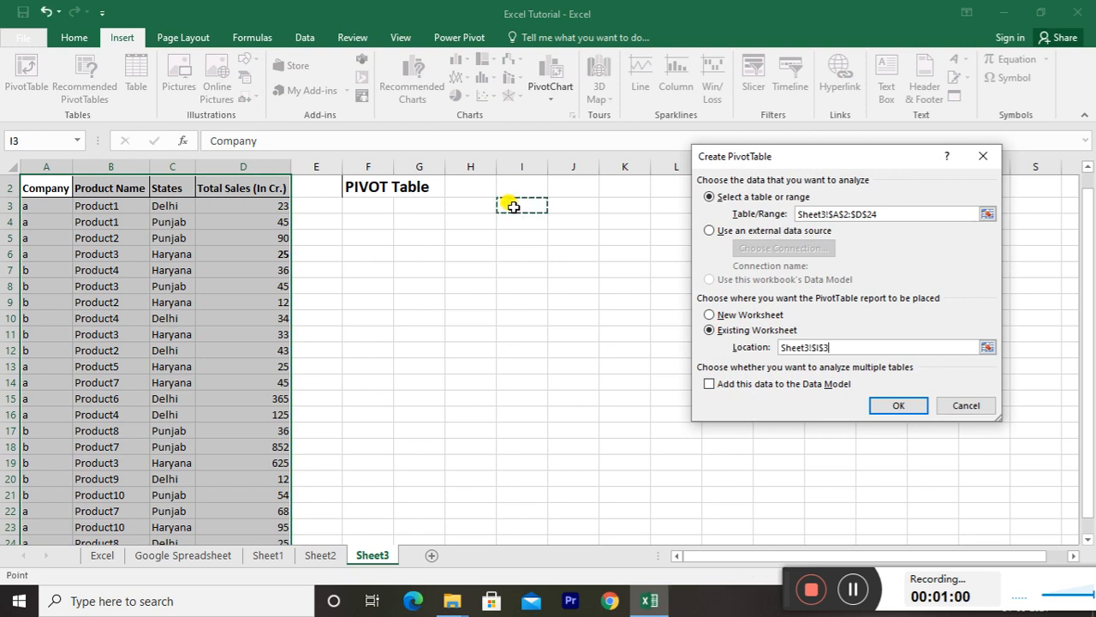
left_click(899, 406)
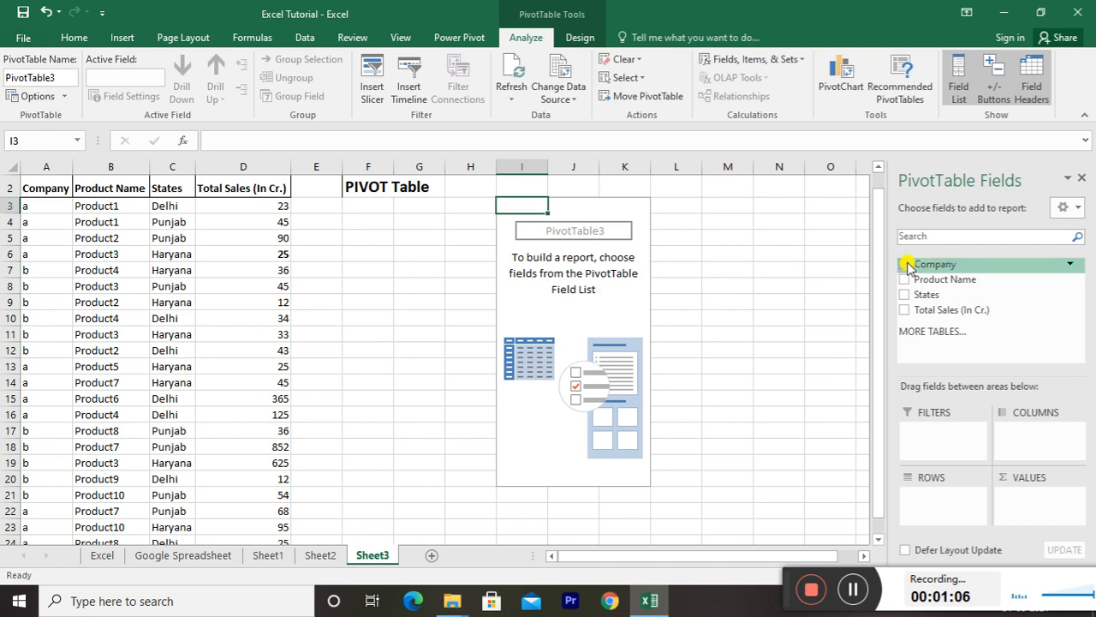
Add the Company field to the PivotTable's rows, and delete the PivotTable by clearing column I.
left_click_drag(908, 267, 937, 503)
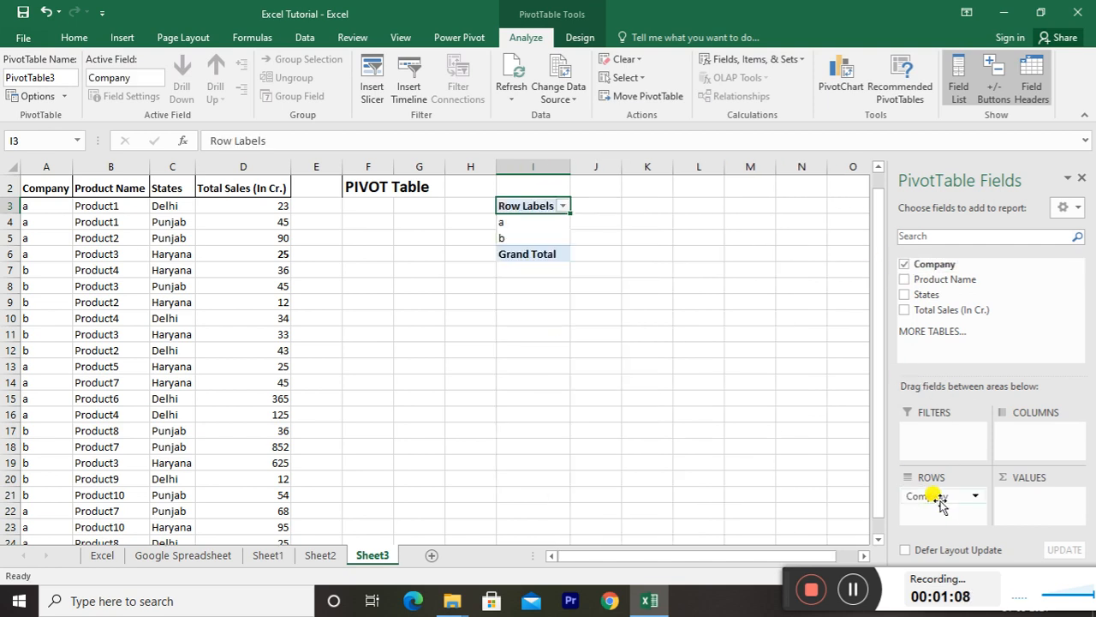
left_click(542, 166)
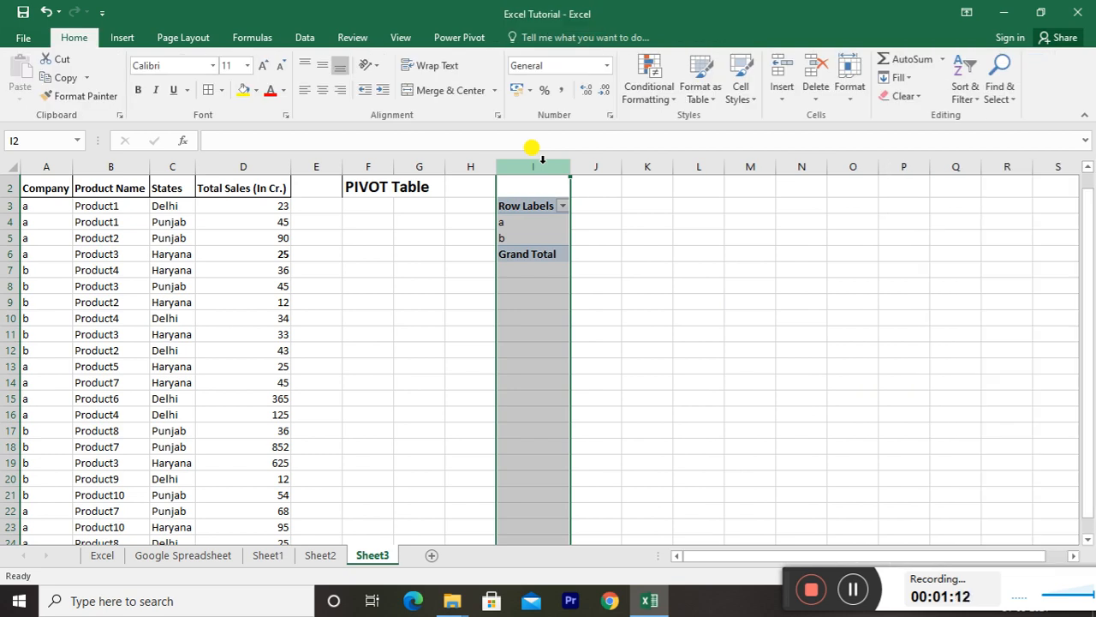
key("Delete")
Insert a PivotTable from the Sheet3 data range A2:D24 on a new worksheet.
left_click(132, 182)
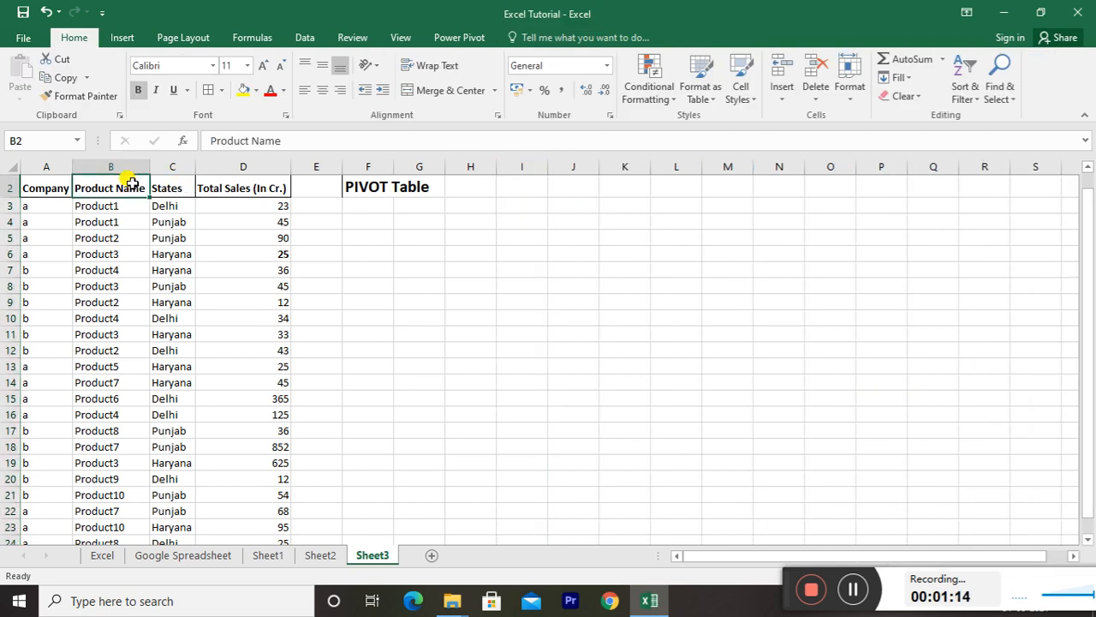
key("Left")
key("ctrl+shift+Right")
key("ctrl+shift+Down")
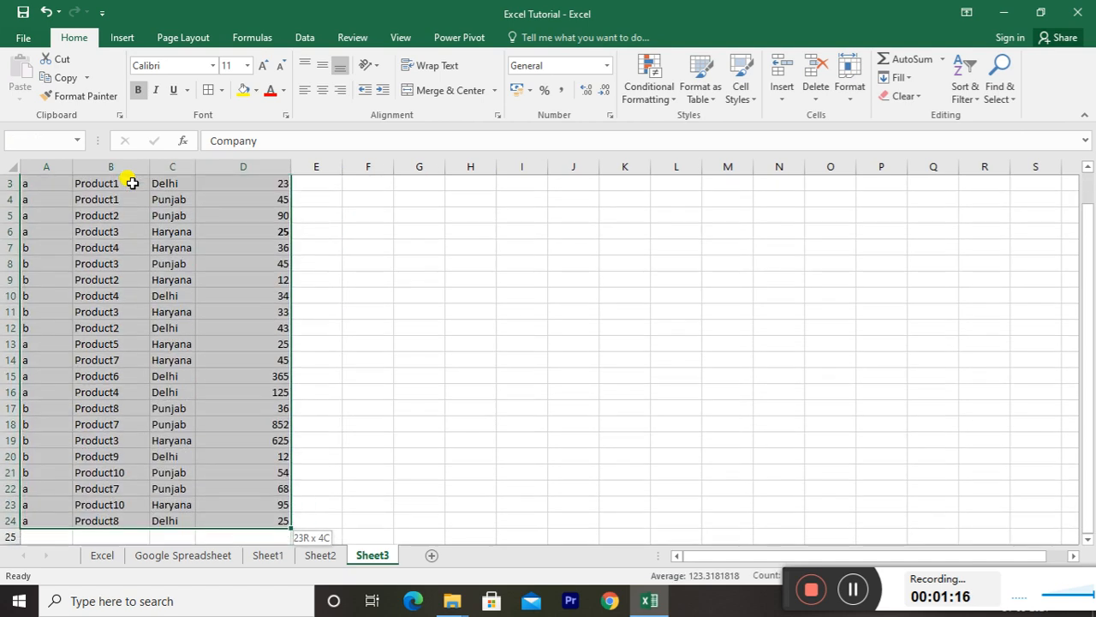
left_click(130, 39)
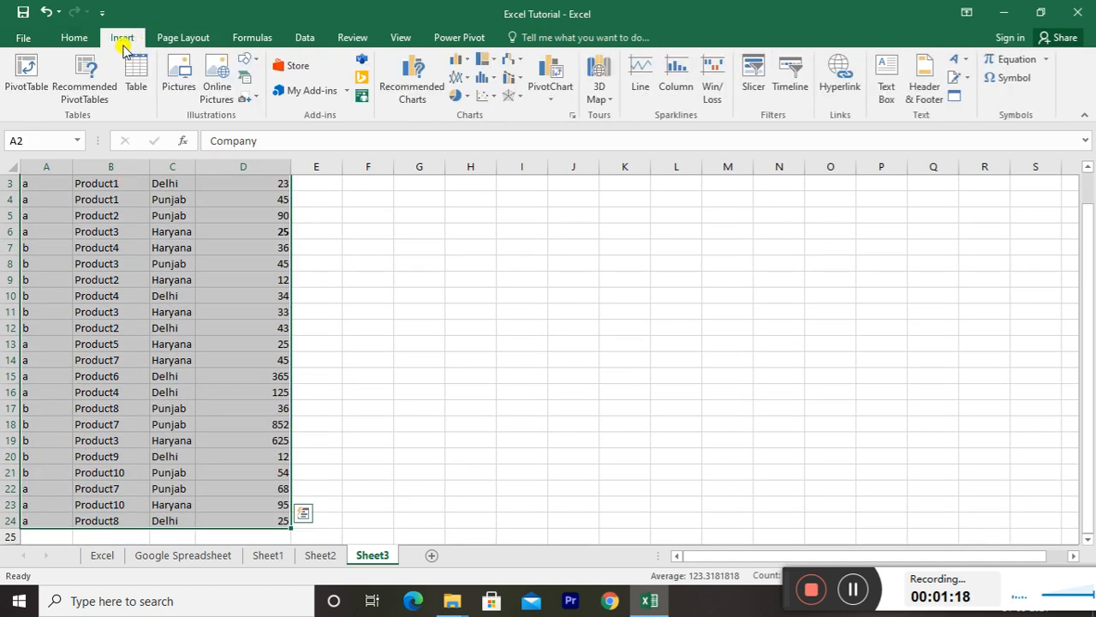
left_click(28, 98)
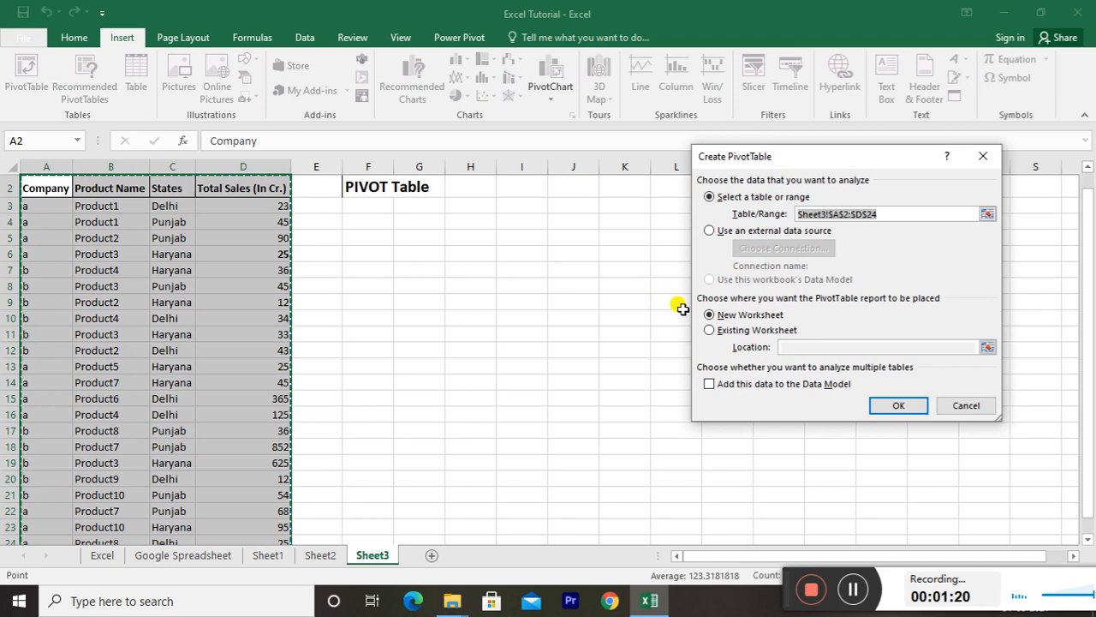
left_click(895, 407)
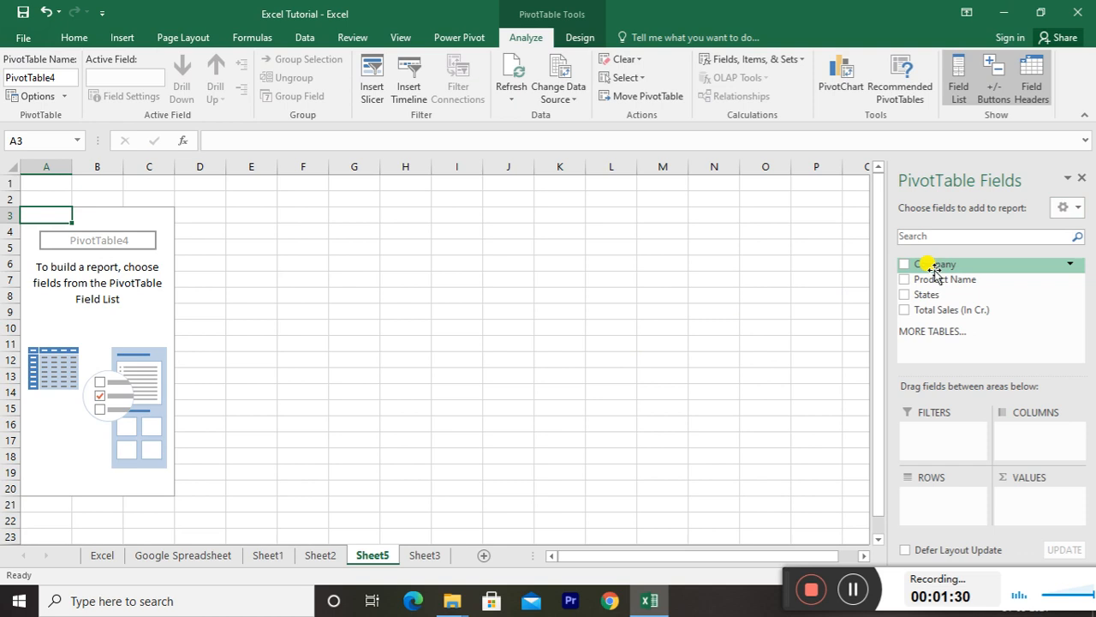
Return to Sheet3 and review the source data's column headers and the entries in the Company column.
left_click(421, 555)
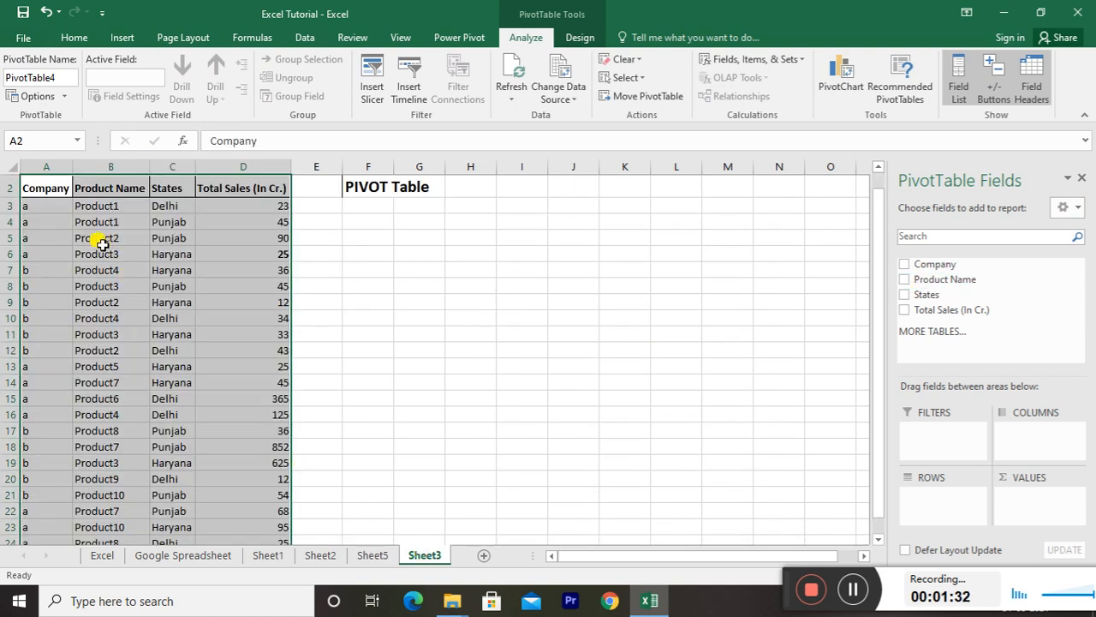
left_click(43, 185)
left_click(88, 182)
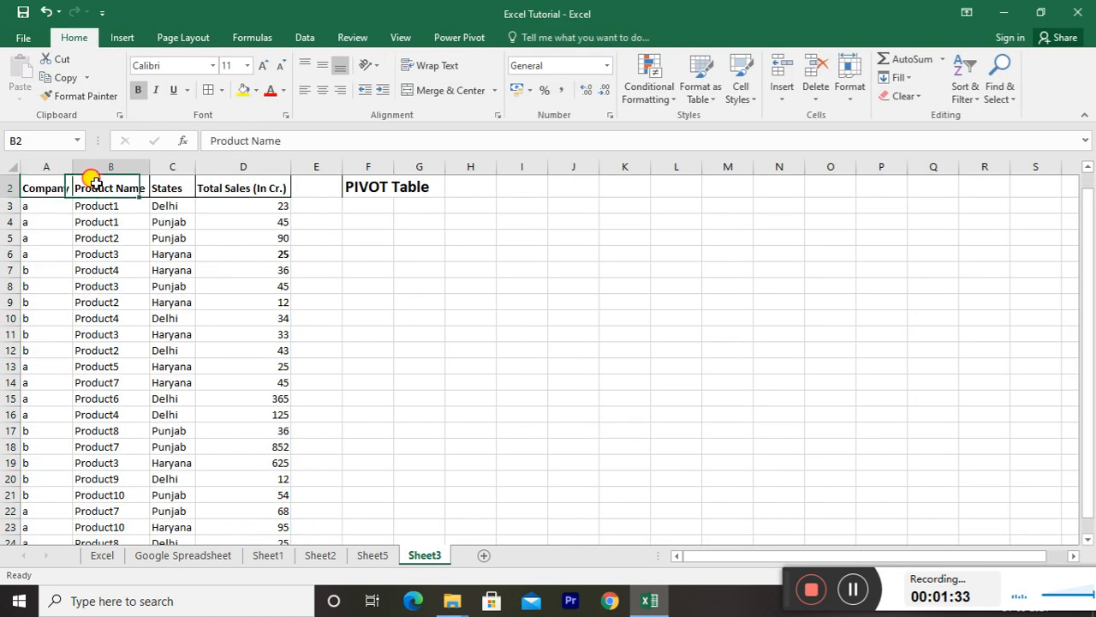
left_click(173, 180)
left_click(234, 181)
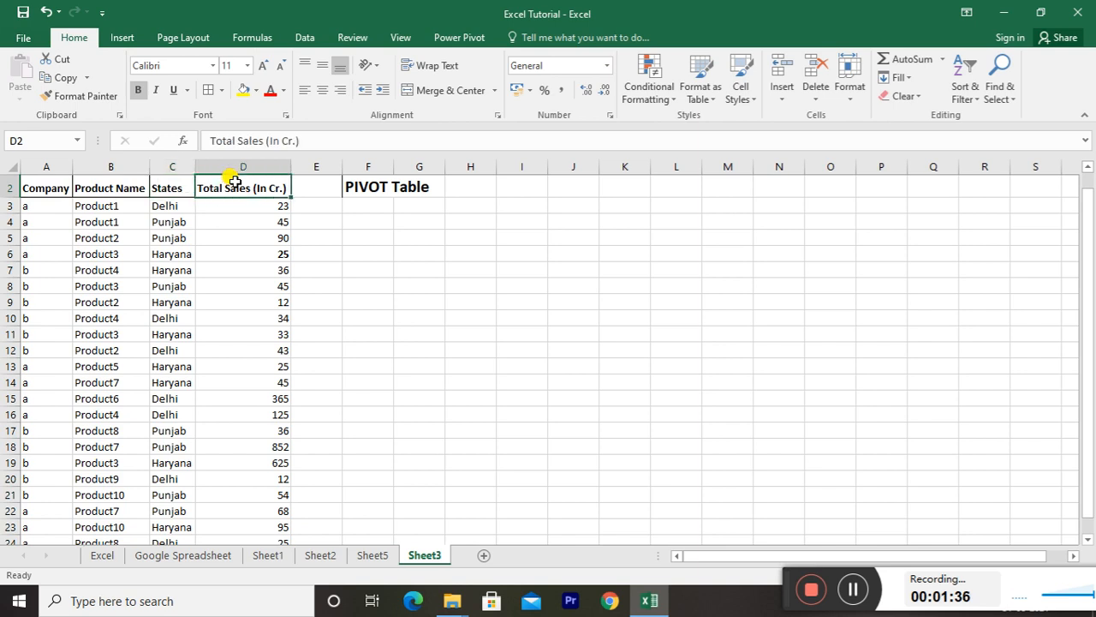
key("Left")
key("Left")
key("Left")
key("Down")
key("Down")
key("Down")
key("Down")
key("Down")
key("Down")
key("Down")
key("Down")
key("Down")
key("Down")
key("Down")
key("Down")
key("Down")
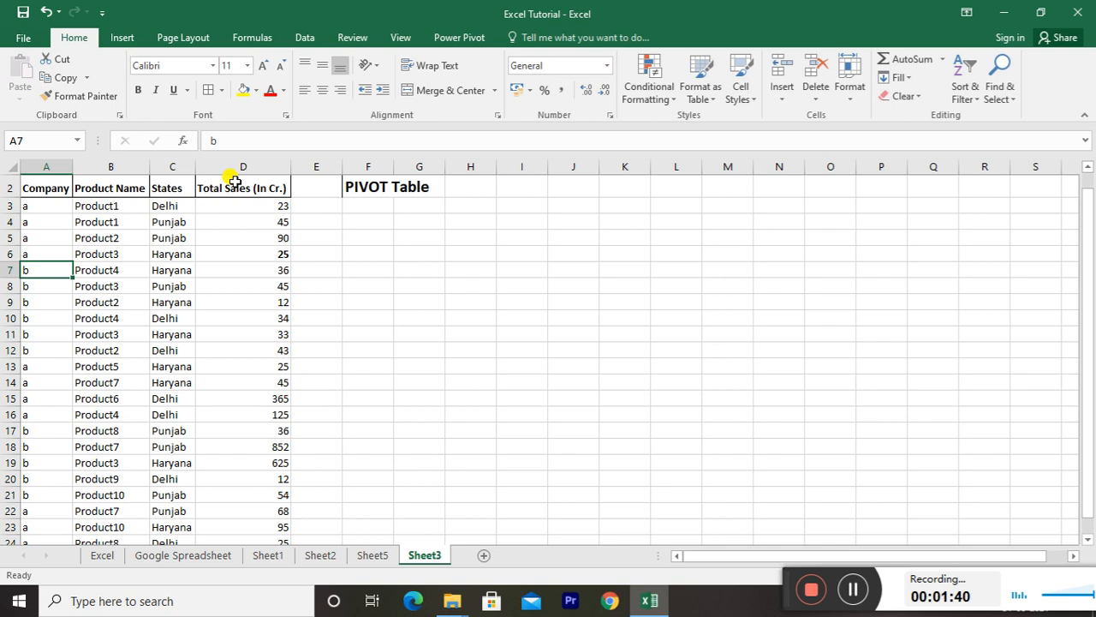
key("Down")
key("Down")
key("Down")
key("Down")
key("Down")
key("Down")
key("Down")
key("Down")
key("Down")
key("Down")
key("Down")
key("Down")
key("Down")
key("Down")
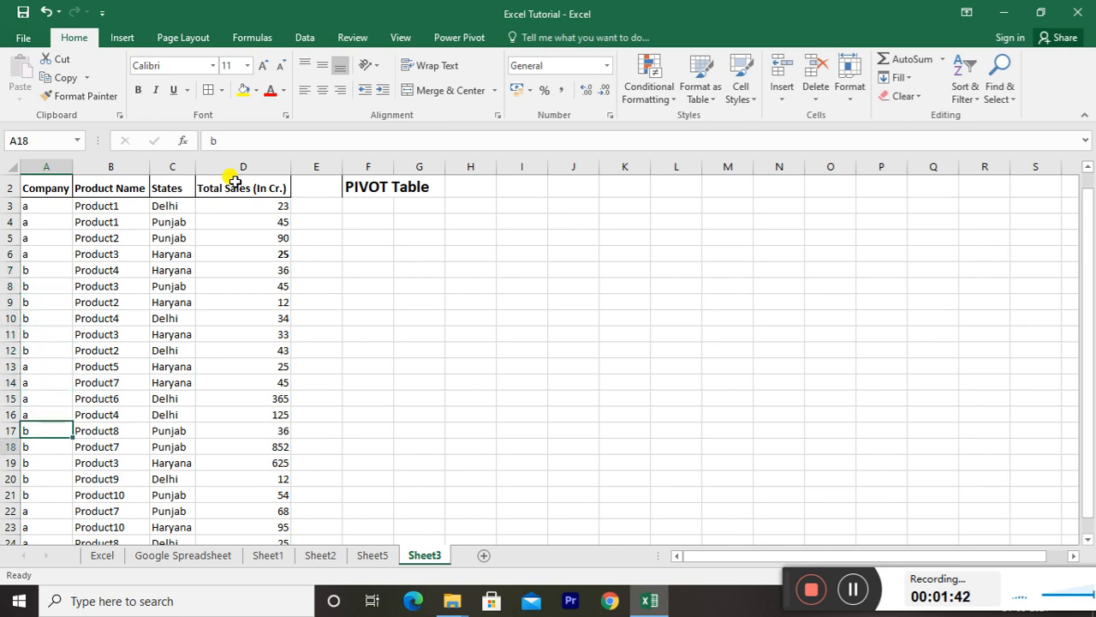
key("Up")
key("Up")
key("Up")
key("Up")
key("Up")
Look through the entries in the Product Name column of the source data.
key("Right")
key("Up")
key("Up")
key("Up")
key("Up")
key("Up")
key("Up")
key("Up")
key("Up")
key("Up")
key("Up")
key("Up")
key("Up")
key("Up")
key("Up")
key("Up")
key("Up")
key("Up")
key("Up")
key("Up")
key("Up")
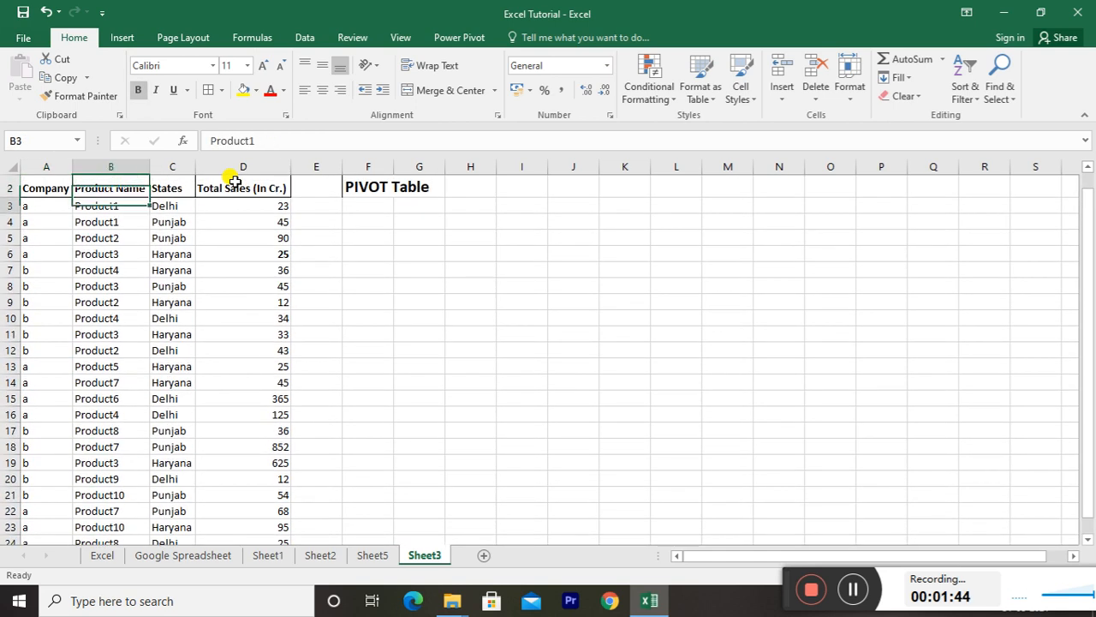
key("Down")
key("Down")
key("Down")
key("Down")
key("Down")
key("Down")
key("Down")
key("Down")
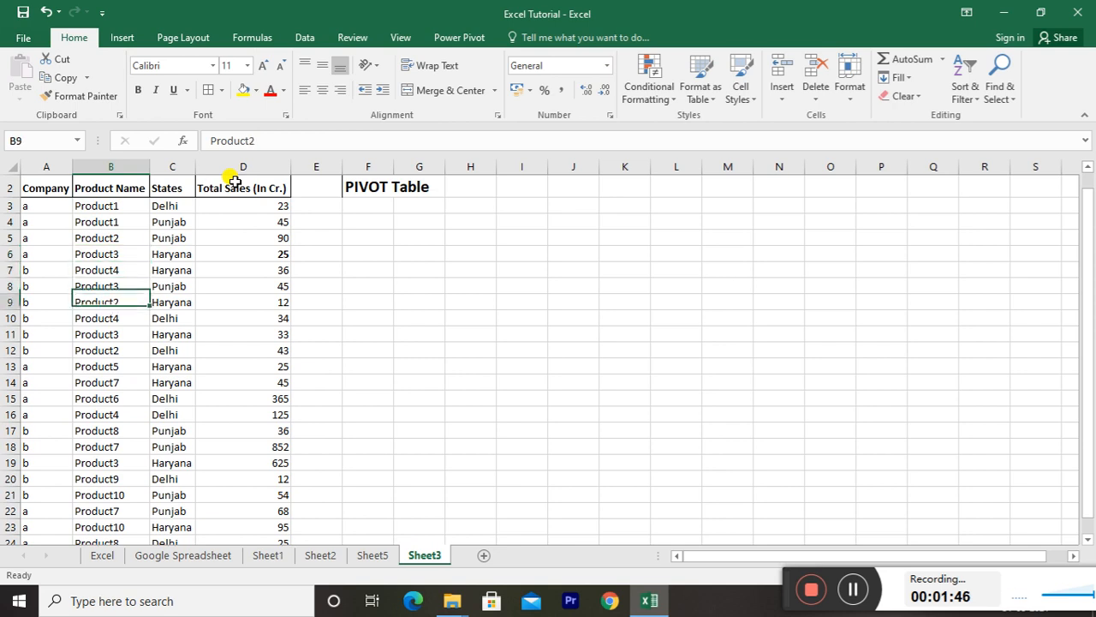
key("Up")
key("Up")
key("Up")
key("Down")
key("Down")
key("Down")
key("Down")
key("Down")
key("Down")
key("Down")
key("Down")
key("Down")
key("Down")
key("Down")
key("Down")
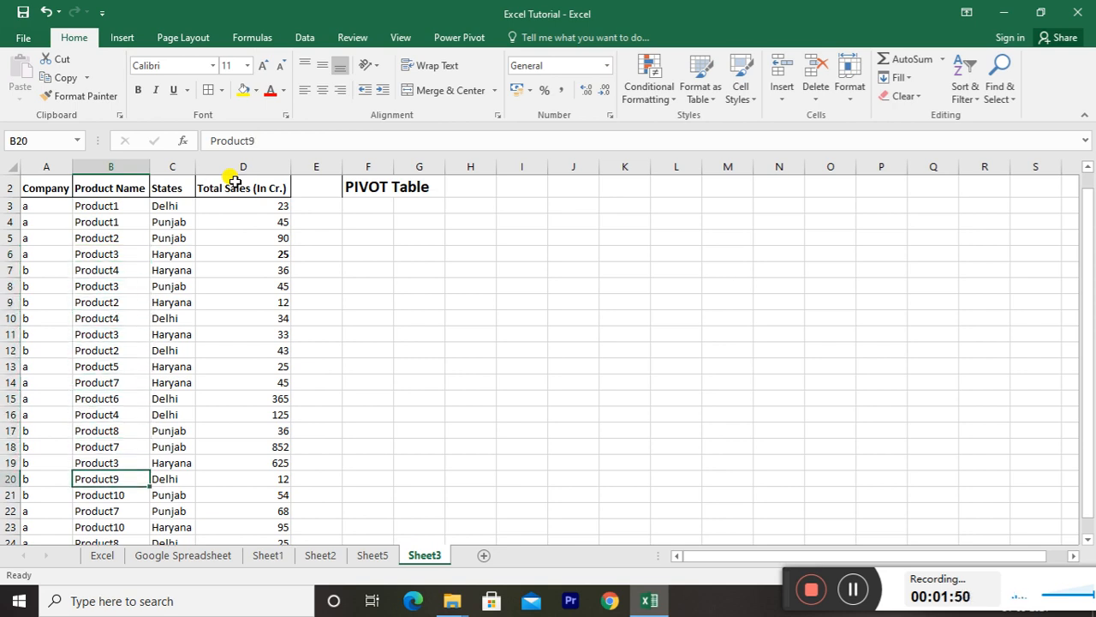
key("Down")
key("Down")
key("Down")
key("Down")
key("Up")
key("Up")
key("Up")
key("Up")
key("Up")
key("Up")
key("Up")
key("Up")
key("Up")
key("Up")
key("Up")
key("Up")
key("Up")
key("Up")
key("Up")
key("Up")
key("Up")
key("Up")
key("Up")
key("Up")
Review the first entries of the States and Total Sales (In Cr.) columns.
key("Right")
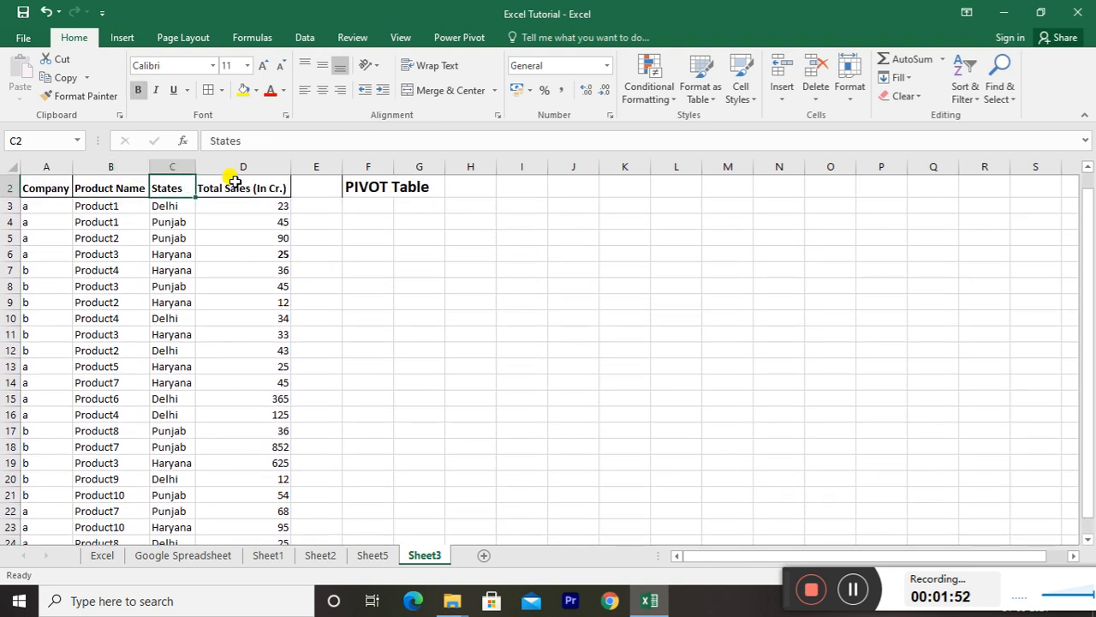
key("Down")
key("Down")
key("Down")
key("Down")
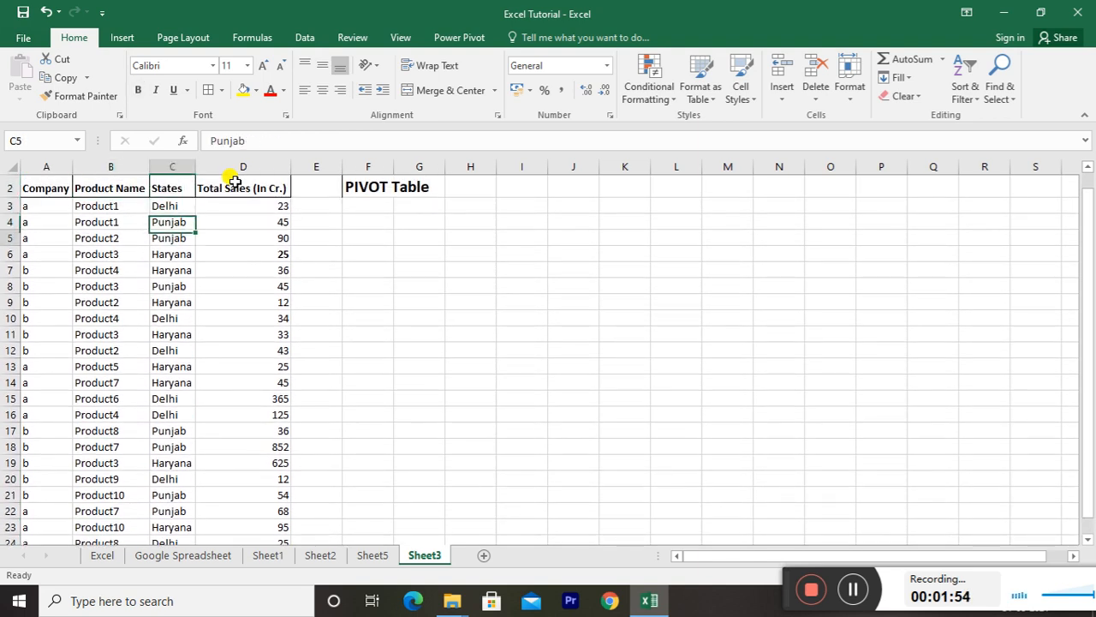
key("Right")
key("Up")
key("Up")
key("Up")
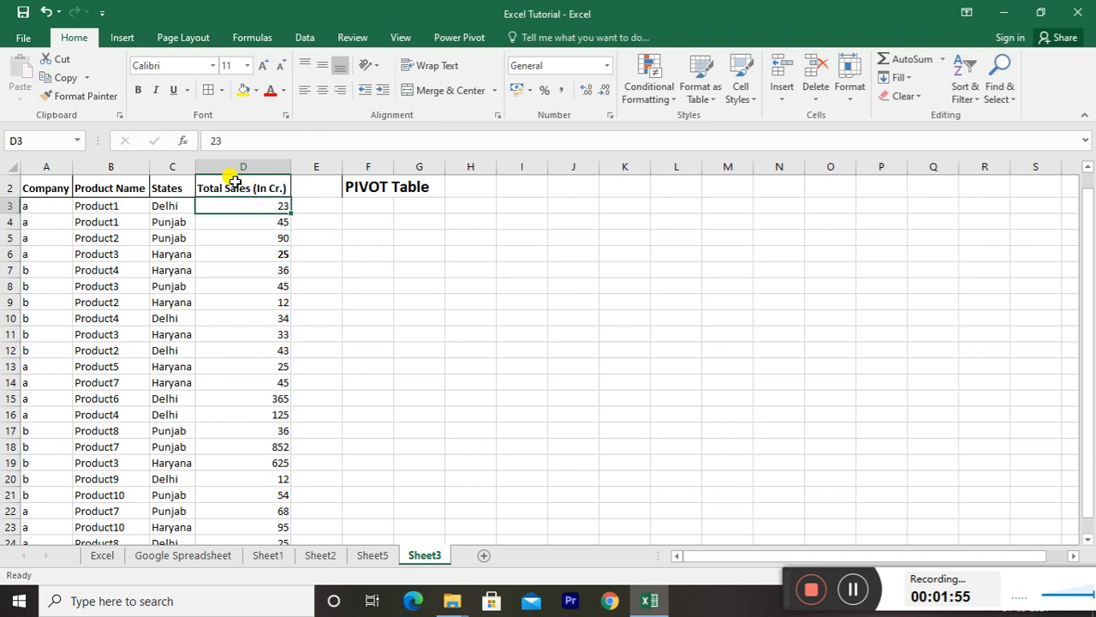
Look through the entries in the Total Sales (In Cr.) column of the source data.
key("Left")
key("Left")
key("Left")
key("Right")
key("Right")
key("Right")
key("Down")
key("Down")
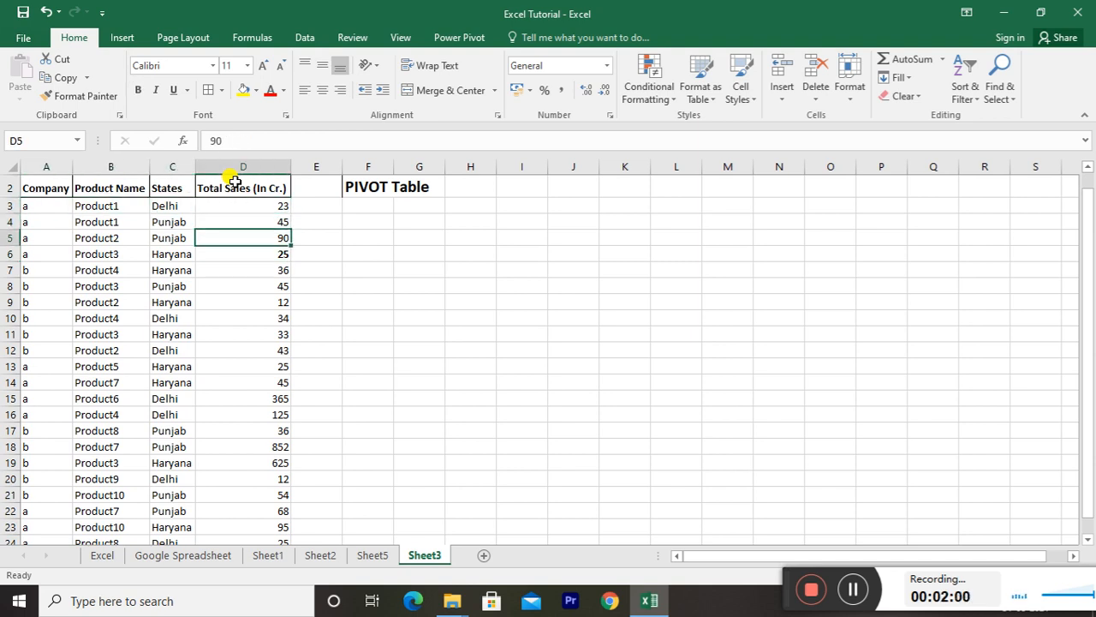
key("Down")
key("Down")
key("Down")
key("Down")
key("Down")
key("Down")
key("Down")
key("Down")
key("Down")
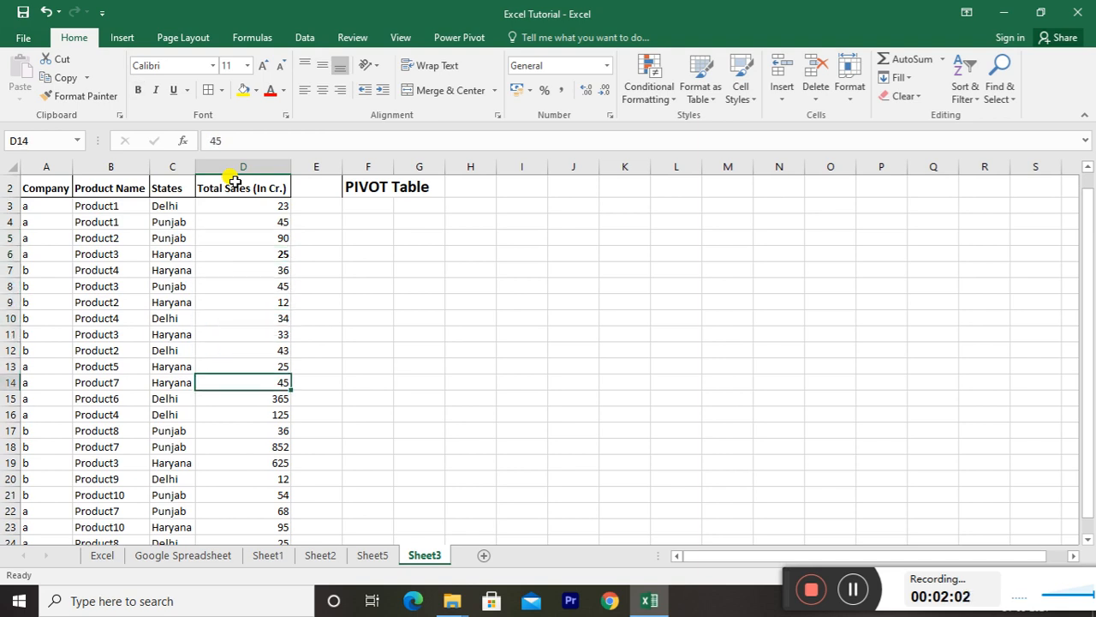
Insert a PivotTable from the Sheet3 range A2:D24 on the existing worksheet, placed at cell I2.
left_click(233, 180)
key("Left")
key("Left")
key("Left")
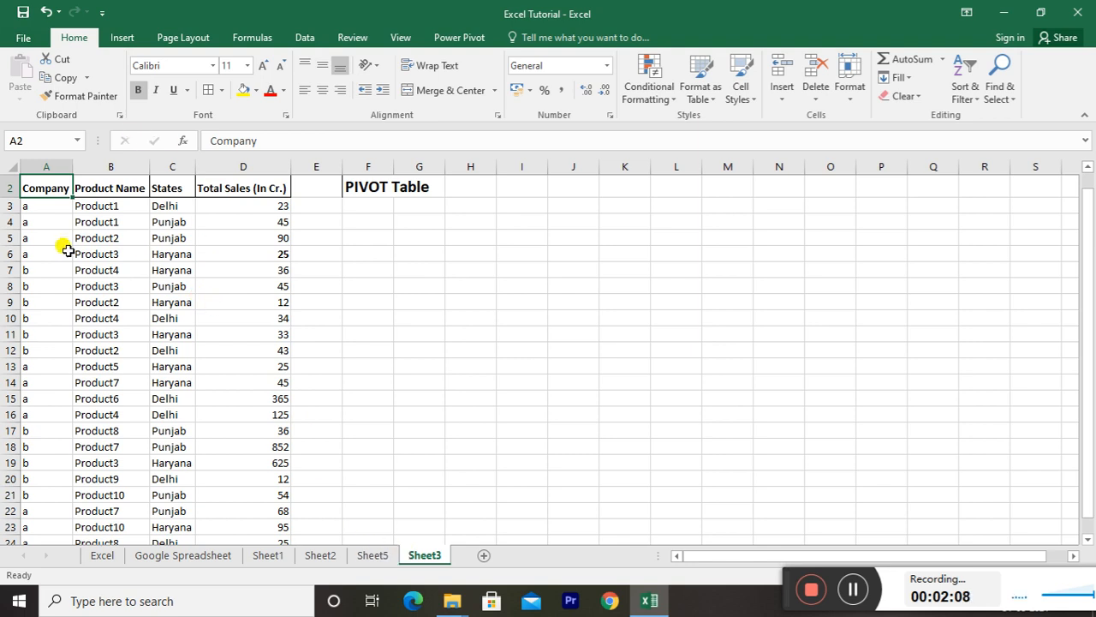
key("ctrl+shift+Right")
key("ctrl+shift+Down")
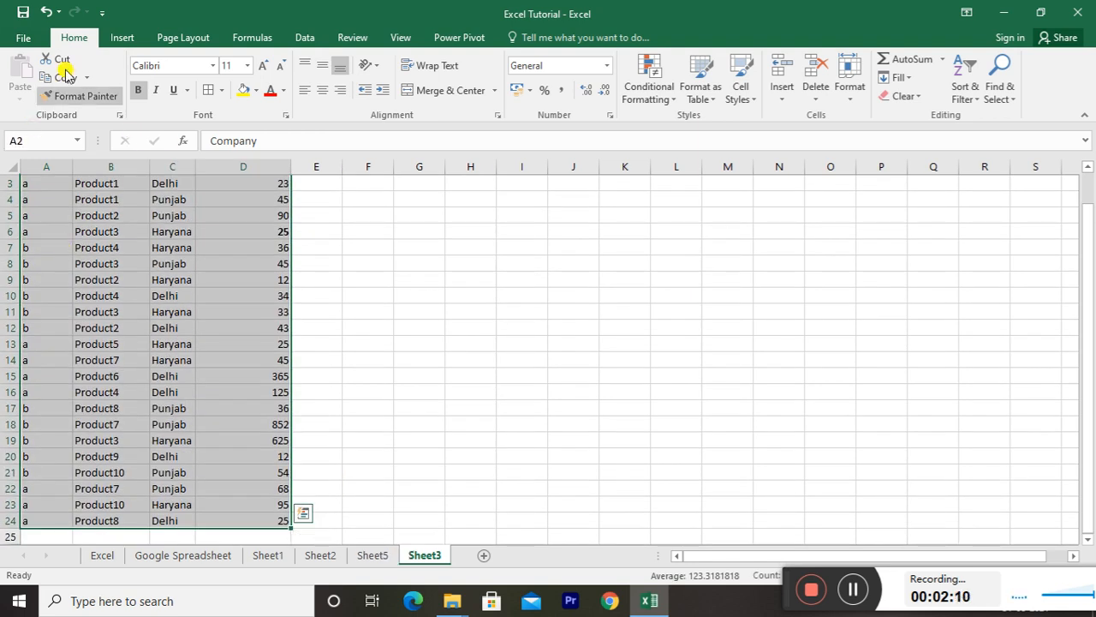
left_click(119, 39)
left_click(30, 97)
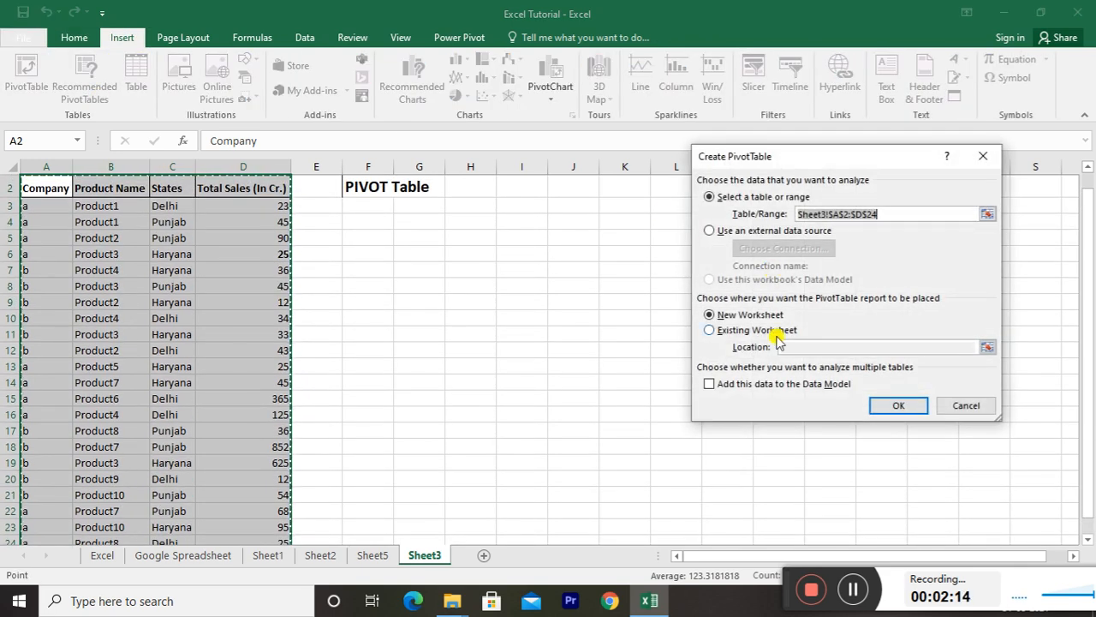
left_click(741, 332)
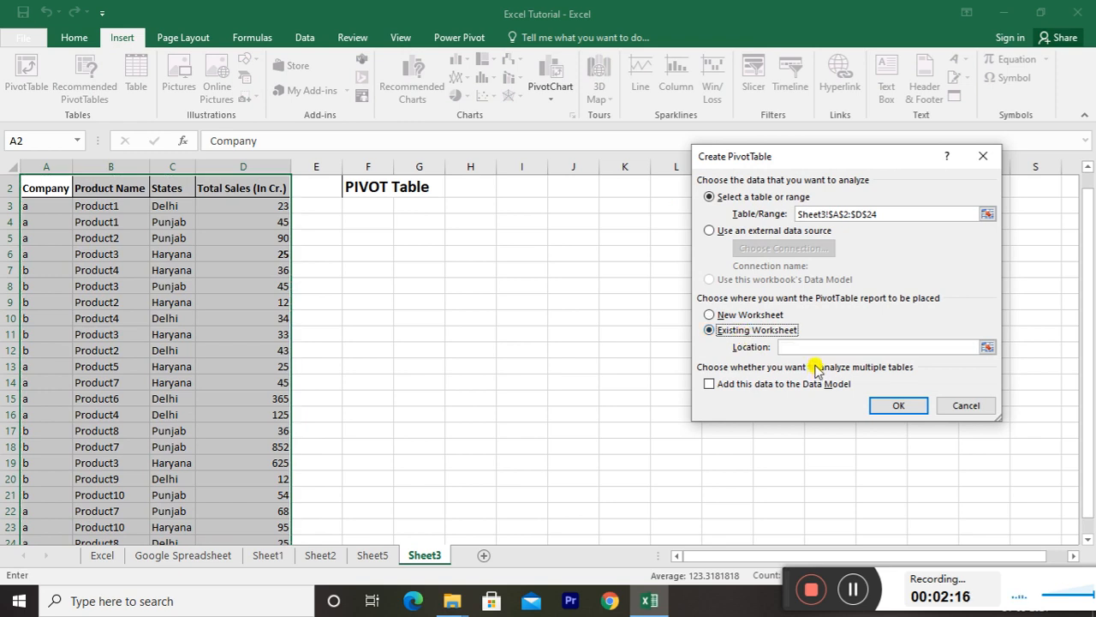
left_click(833, 347)
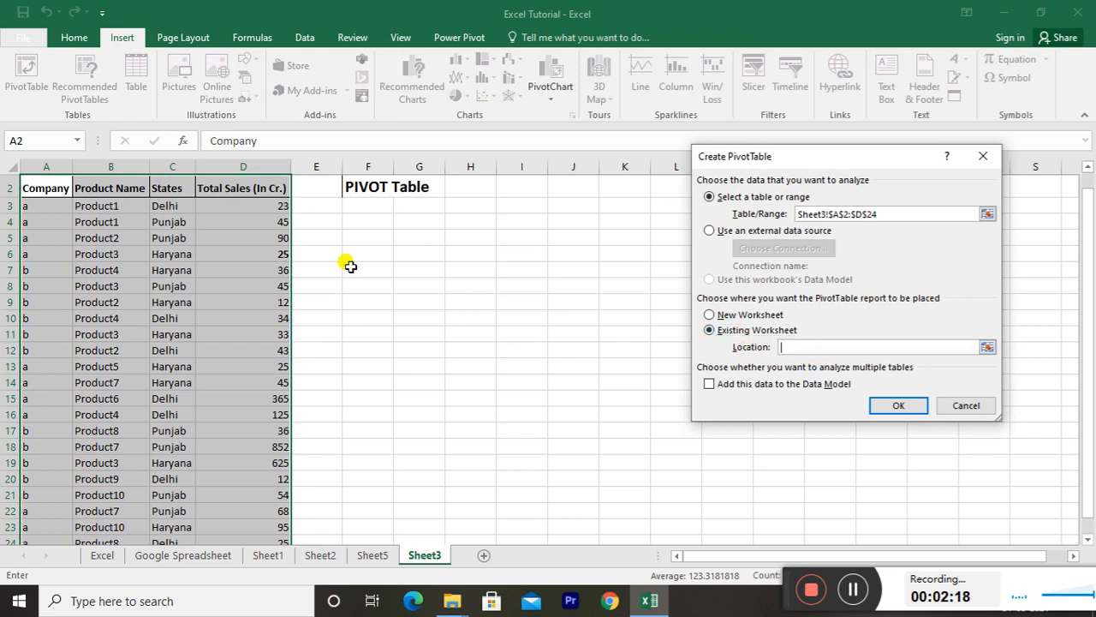
left_click(523, 187)
left_click(894, 408)
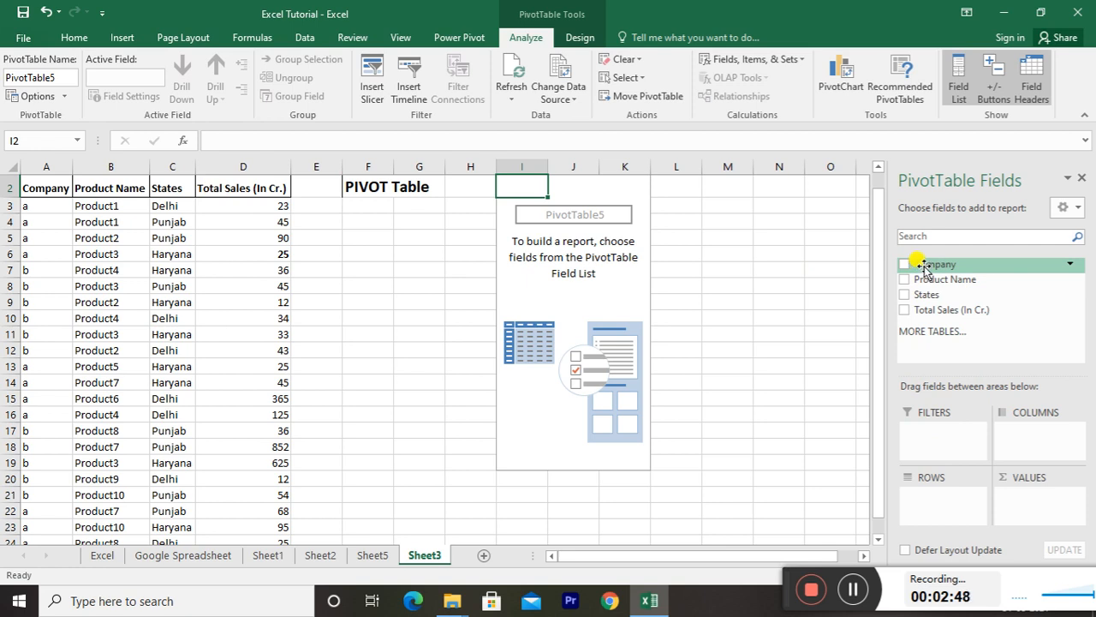
Add the Company, Product Name and States fields to the PivotTable's rows, in that order.
left_click_drag(922, 267, 948, 503)
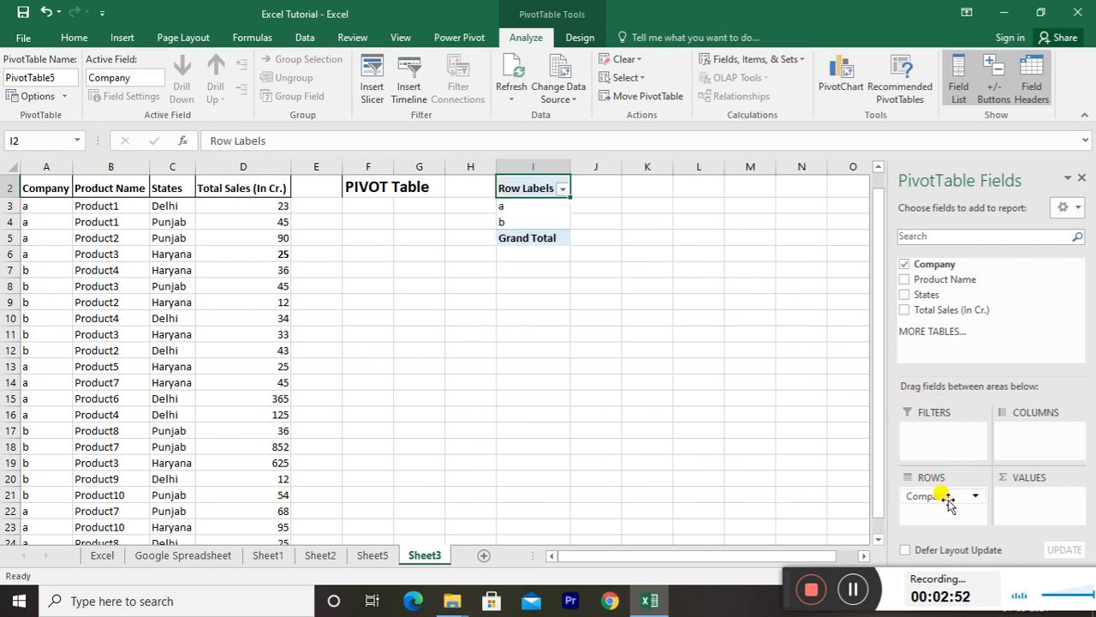
left_click(530, 209)
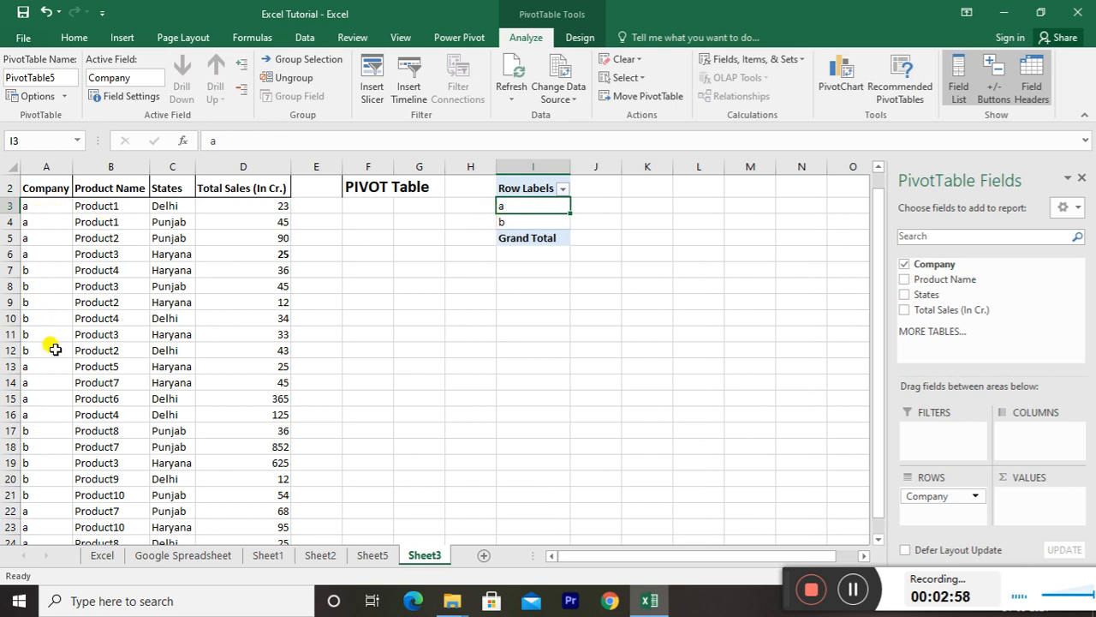
left_click_drag(916, 283, 946, 512)
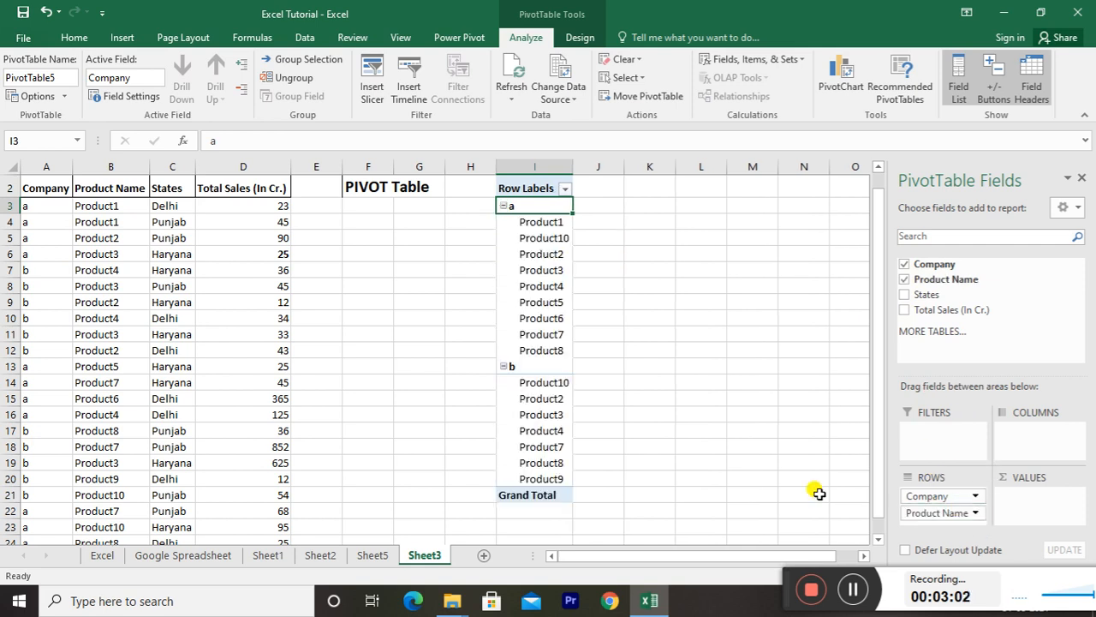
left_click(552, 235)
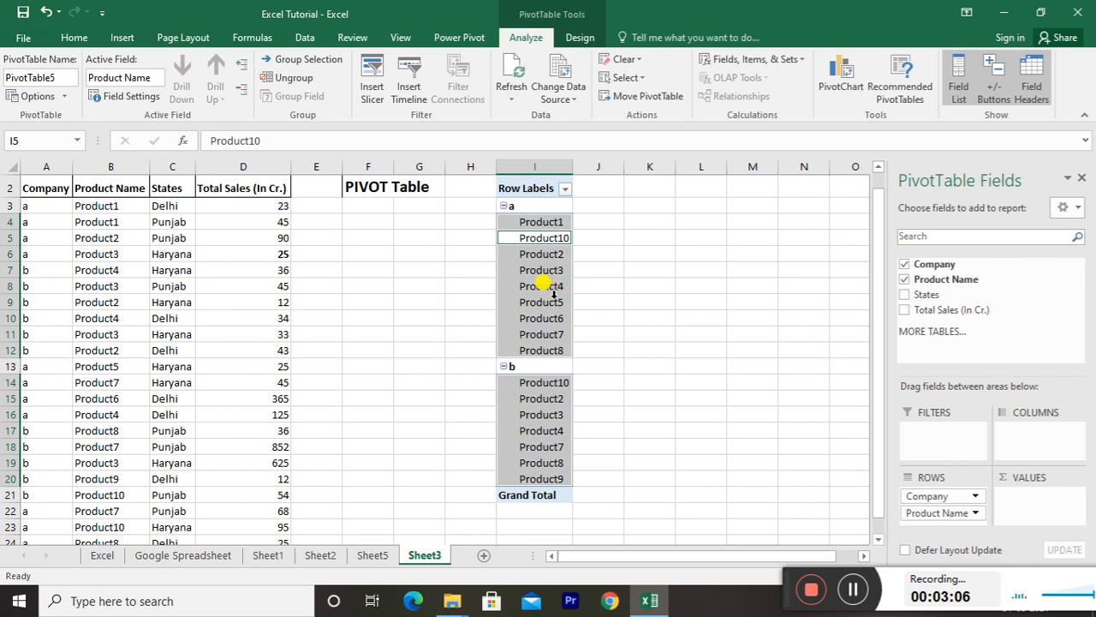
left_click(551, 387)
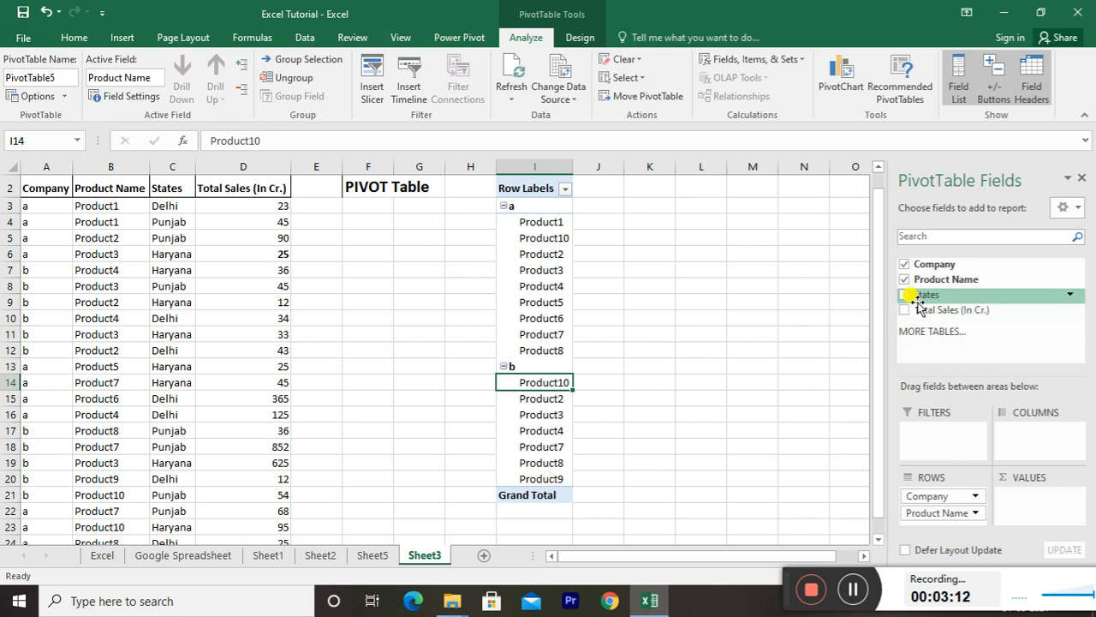
left_click_drag(912, 295, 951, 523)
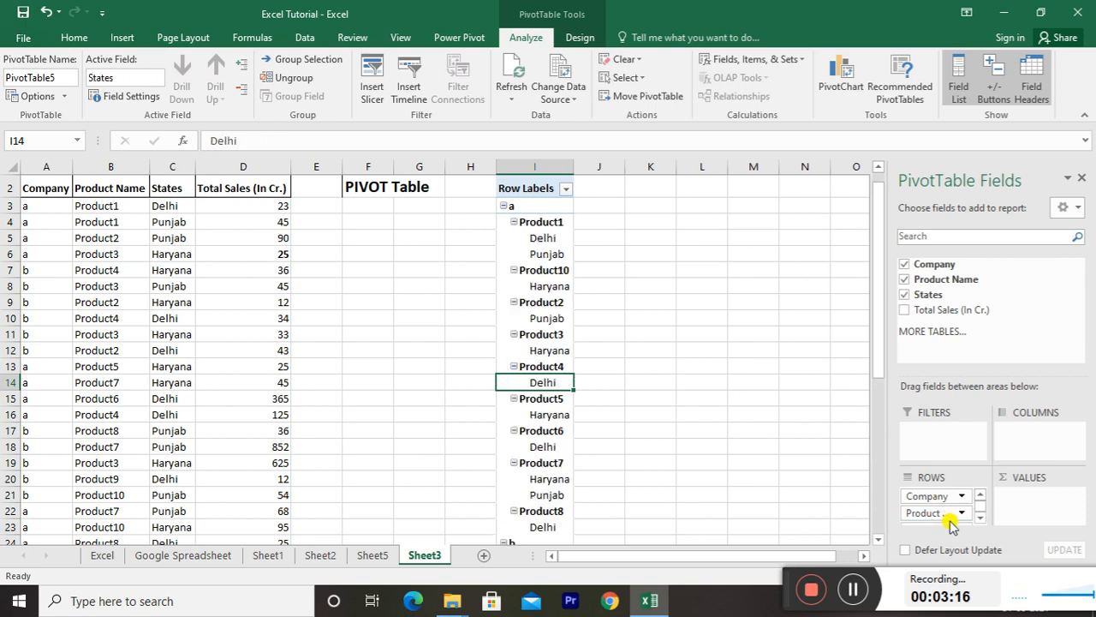
Examine how the states are nested under each product of company a in the PivotTable.
left_click(532, 222)
left_click(541, 238)
left_click(546, 254)
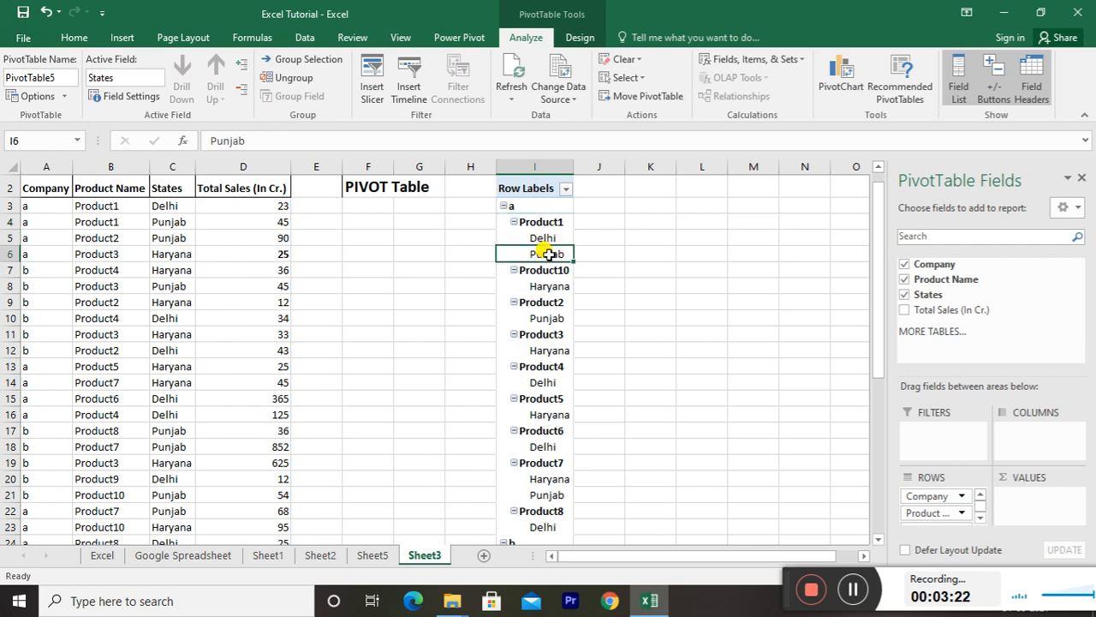
left_click(543, 270)
left_click(555, 287)
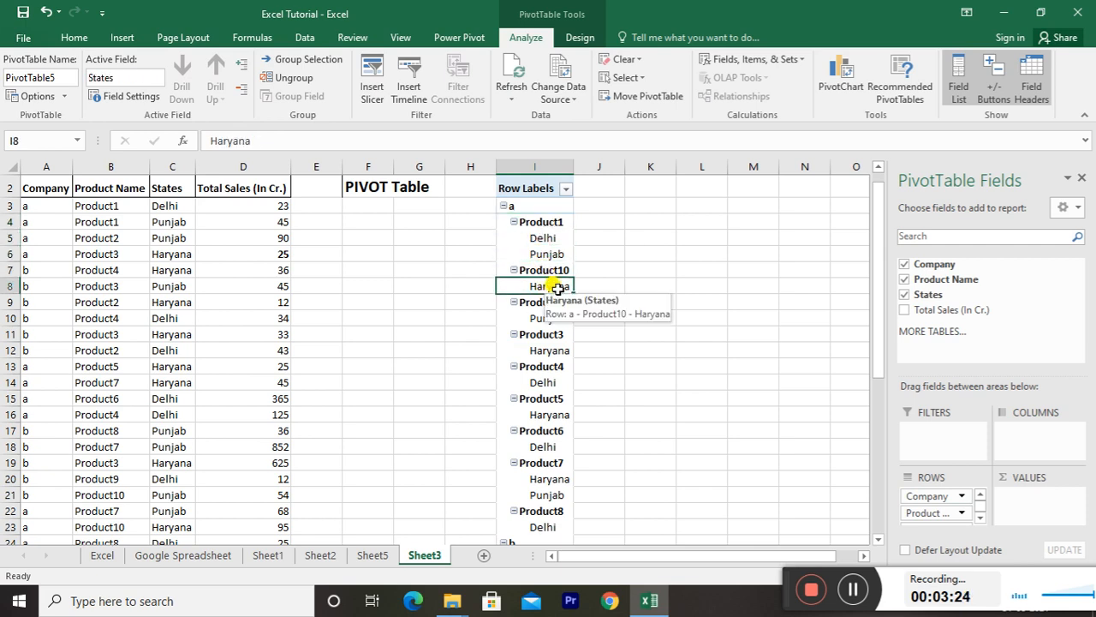
left_click(543, 303)
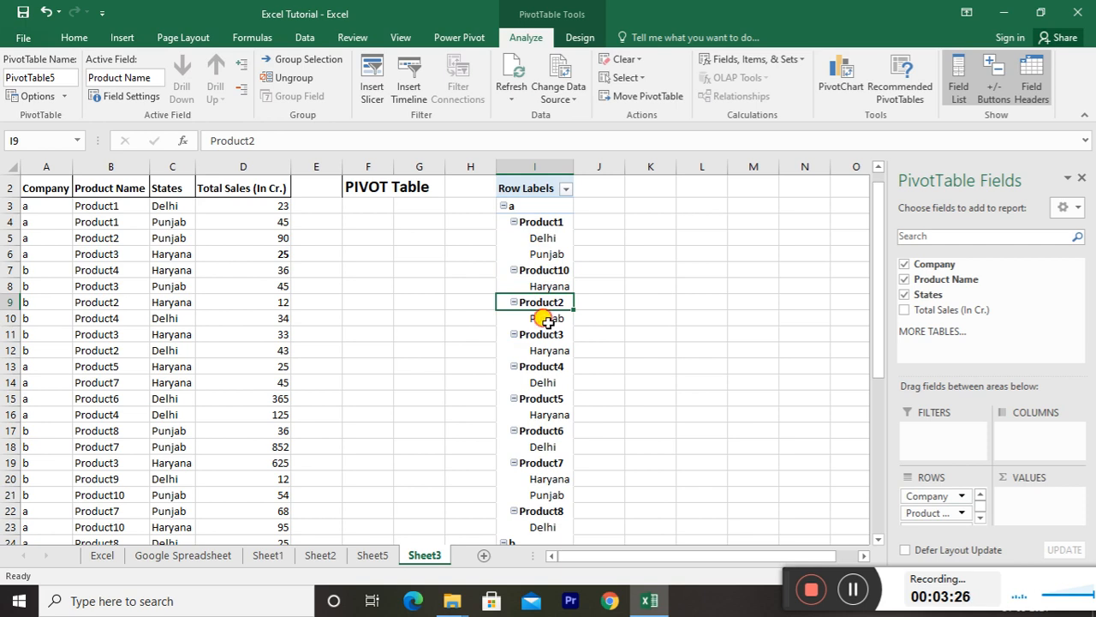
left_click(548, 319)
key("Up")
key("Up")
key("Up")
key("Up")
key("Up")
key("Up")
key("Up")
key("Up")
key("Up")
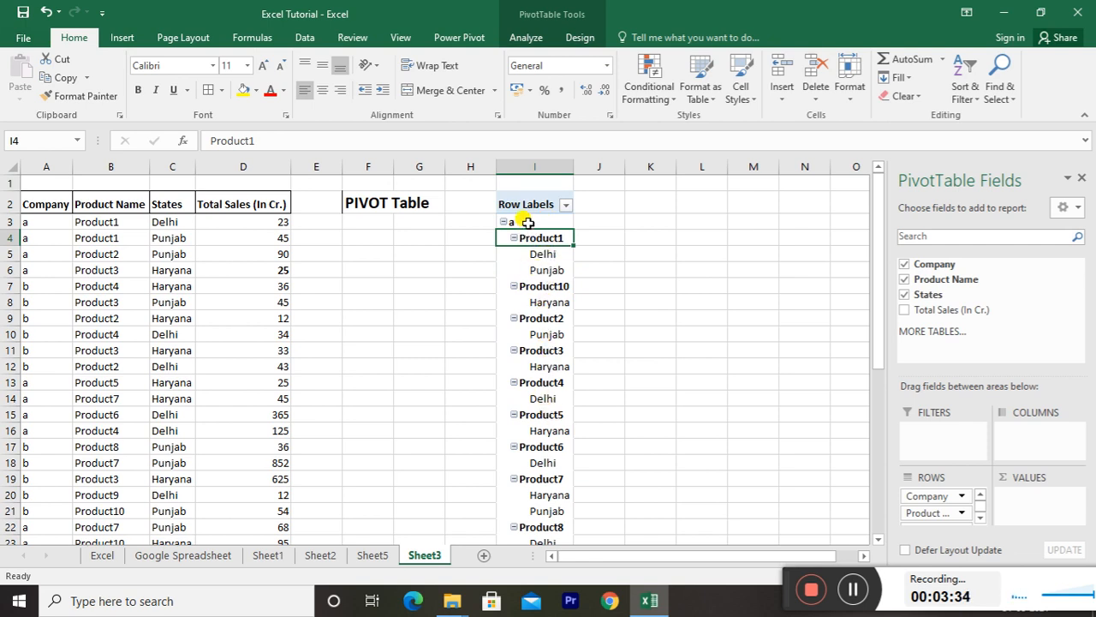
Enable the Classic PivotTable layout in the PivotTable's display options and widen the Product Name and States columns.
left_click(528, 222)
right_click(524, 221)
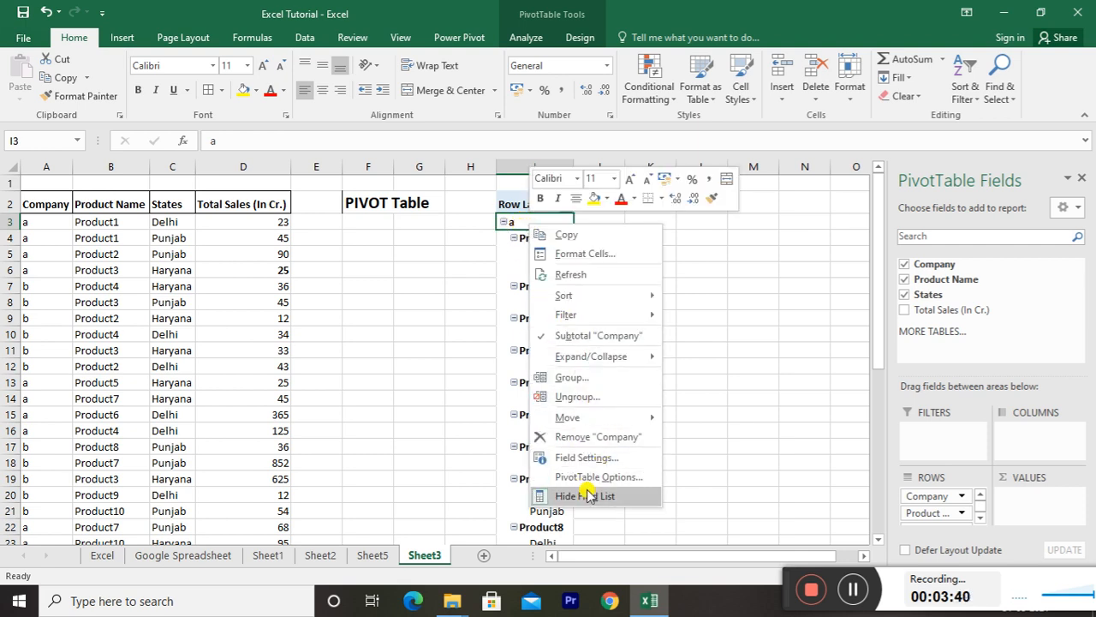
left_click(597, 477)
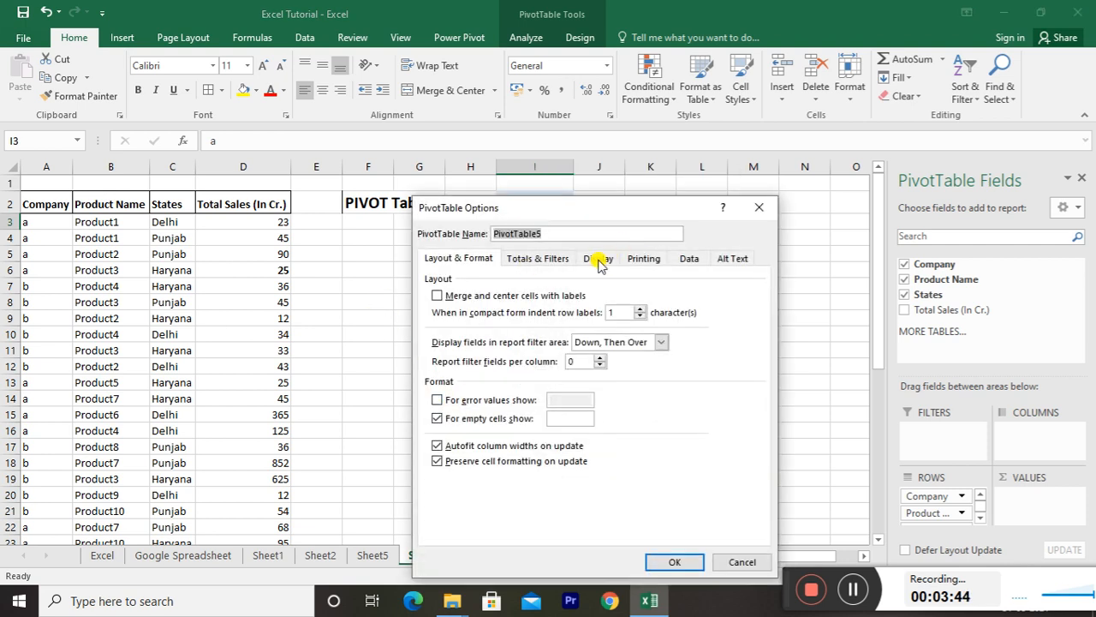
left_click(600, 260)
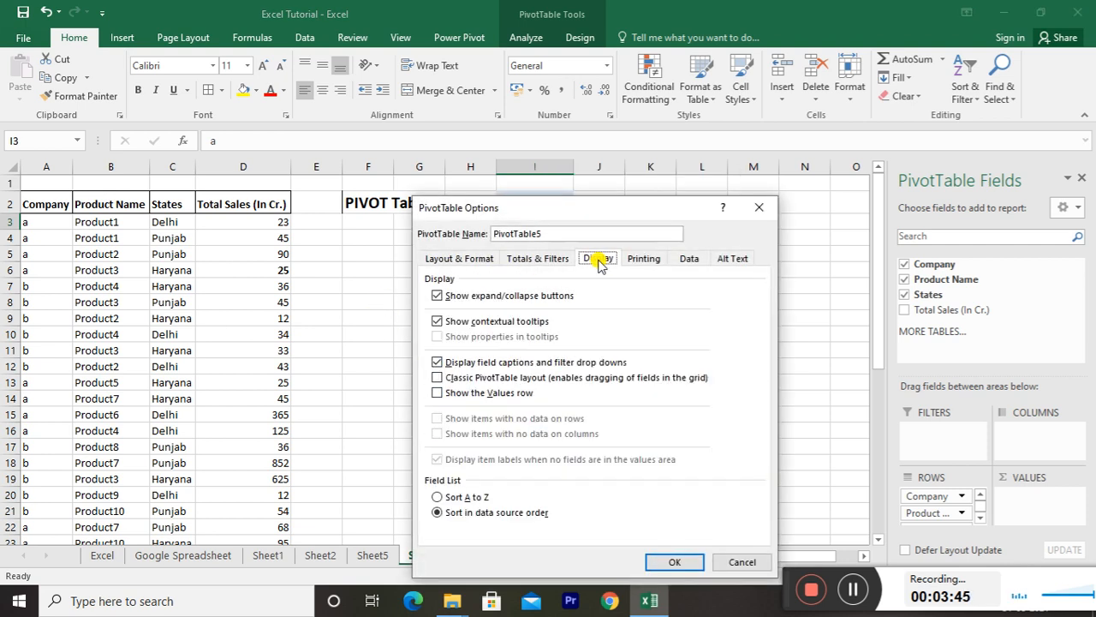
left_click(455, 380)
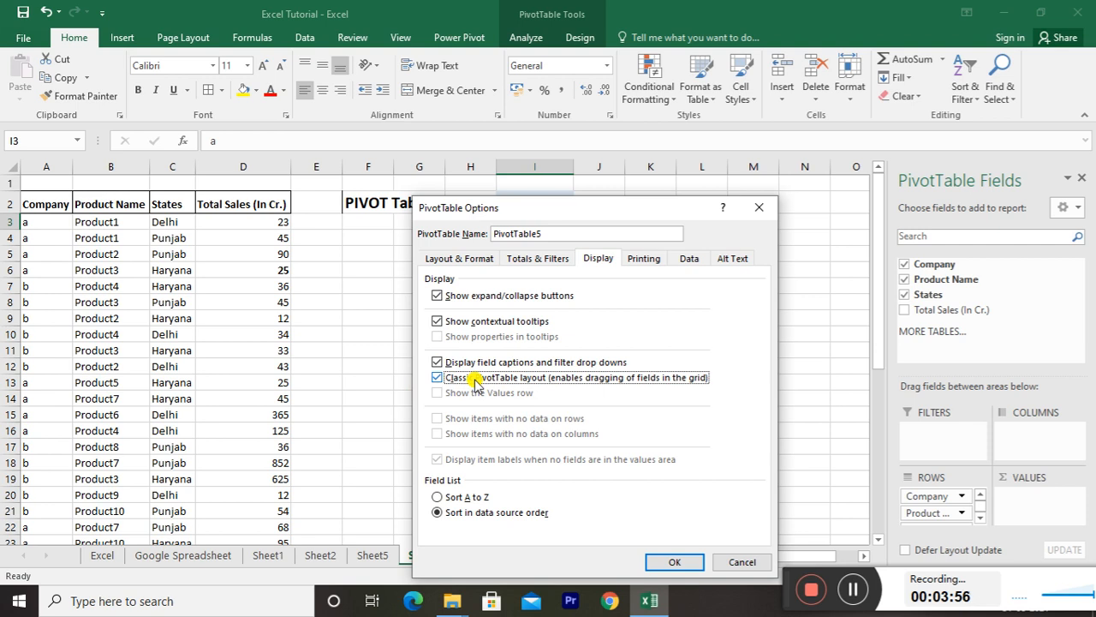
left_click(675, 561)
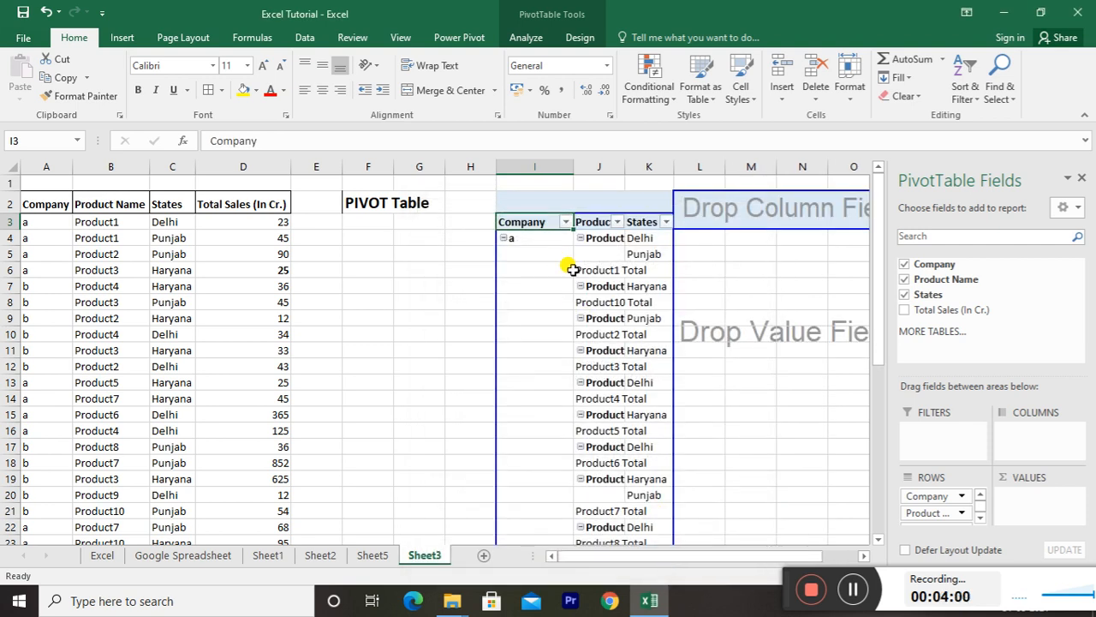
left_click_drag(625, 163, 707, 168)
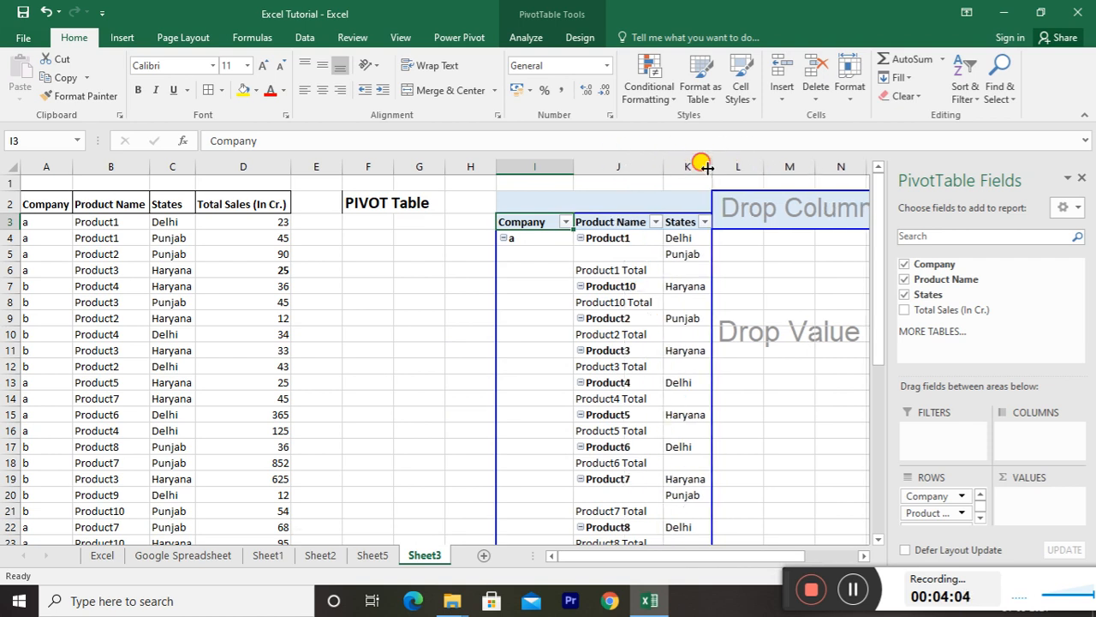
Review the Classic PivotTable layout setting in the PivotTable's display options.
left_click(544, 237)
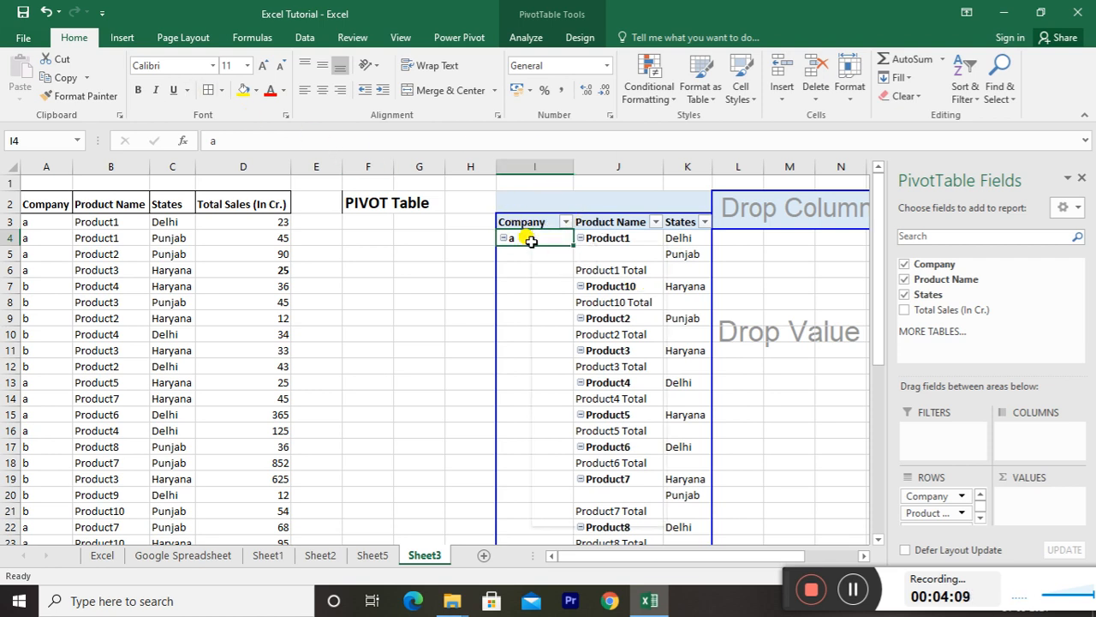
right_click(528, 239)
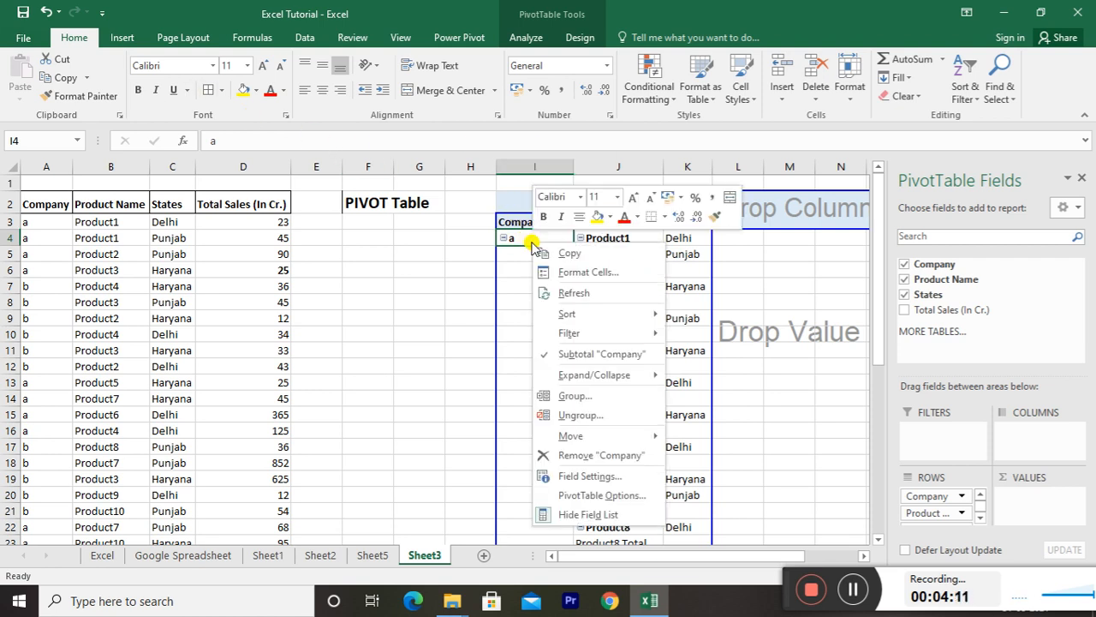
left_click(574, 497)
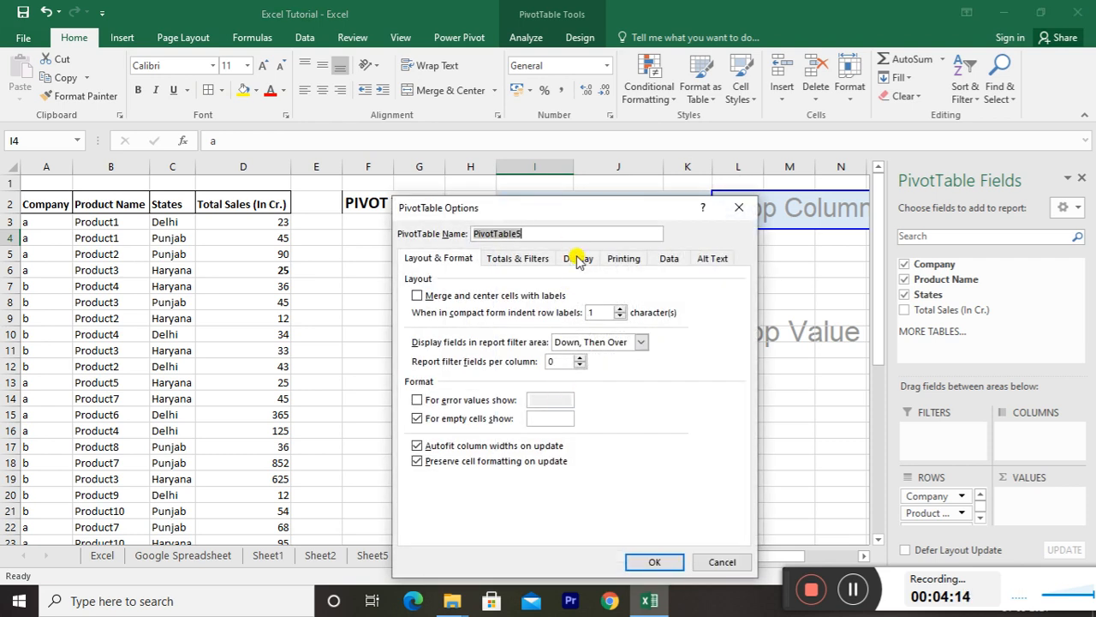
left_click(578, 259)
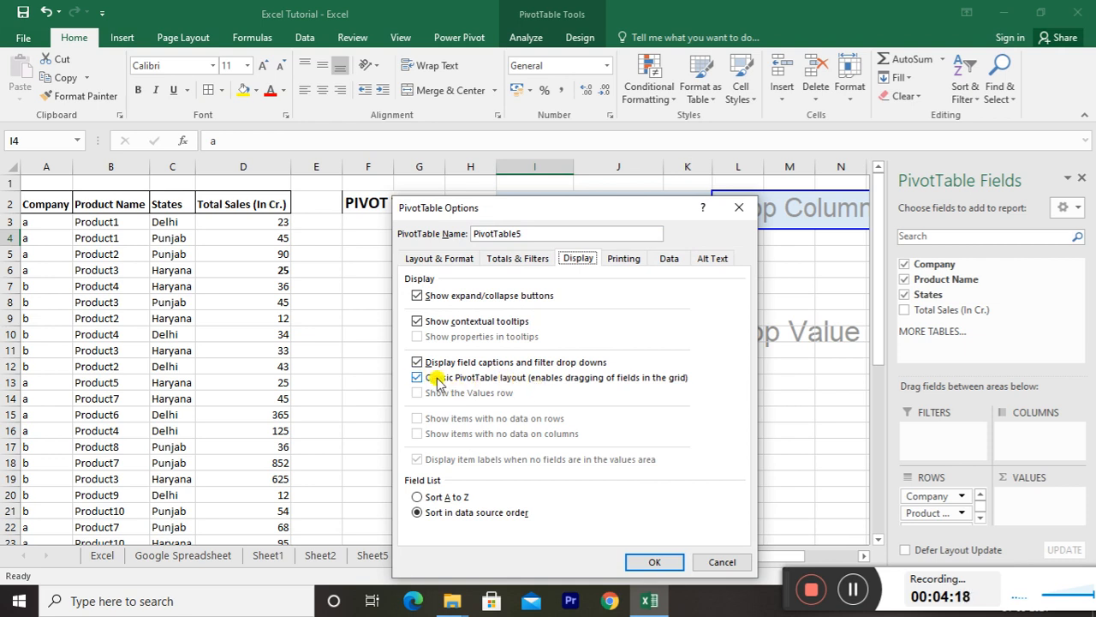
left_click(644, 563)
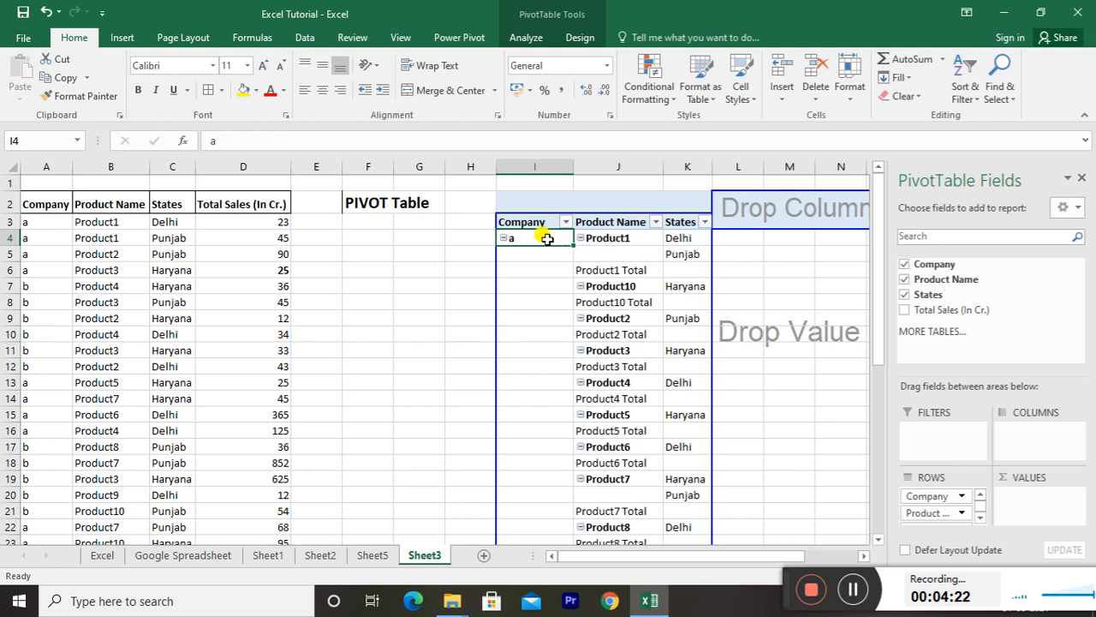
Turn off the Product Name subtotals in the PivotTable and check the field's Subtotal setting.
right_click(548, 239)
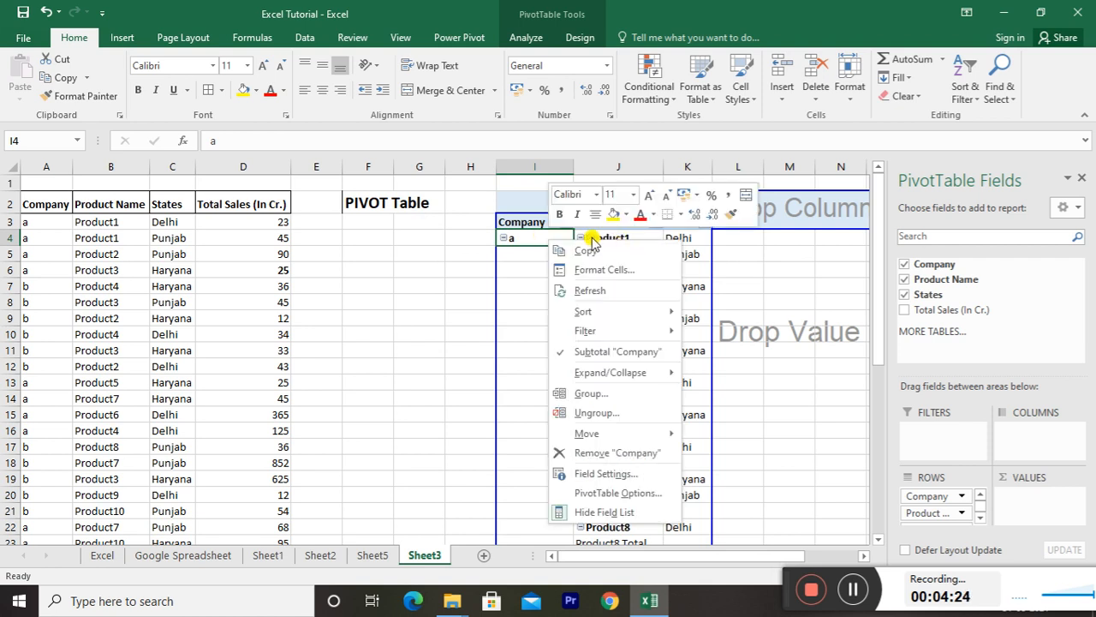
left_click(537, 236)
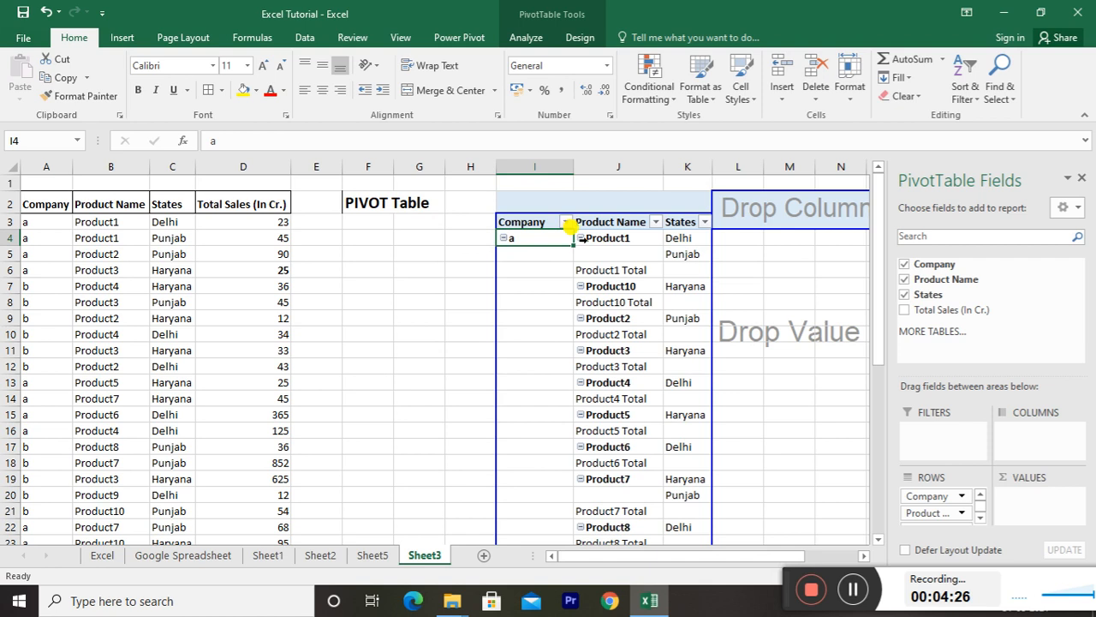
left_click(615, 229)
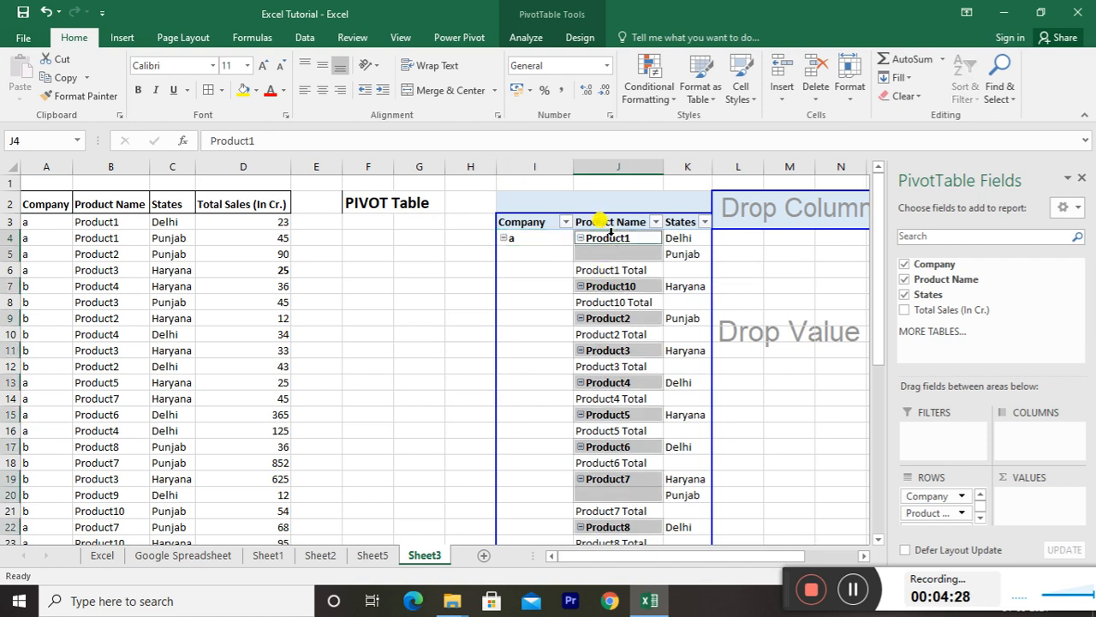
left_click(609, 238)
right_click(636, 282)
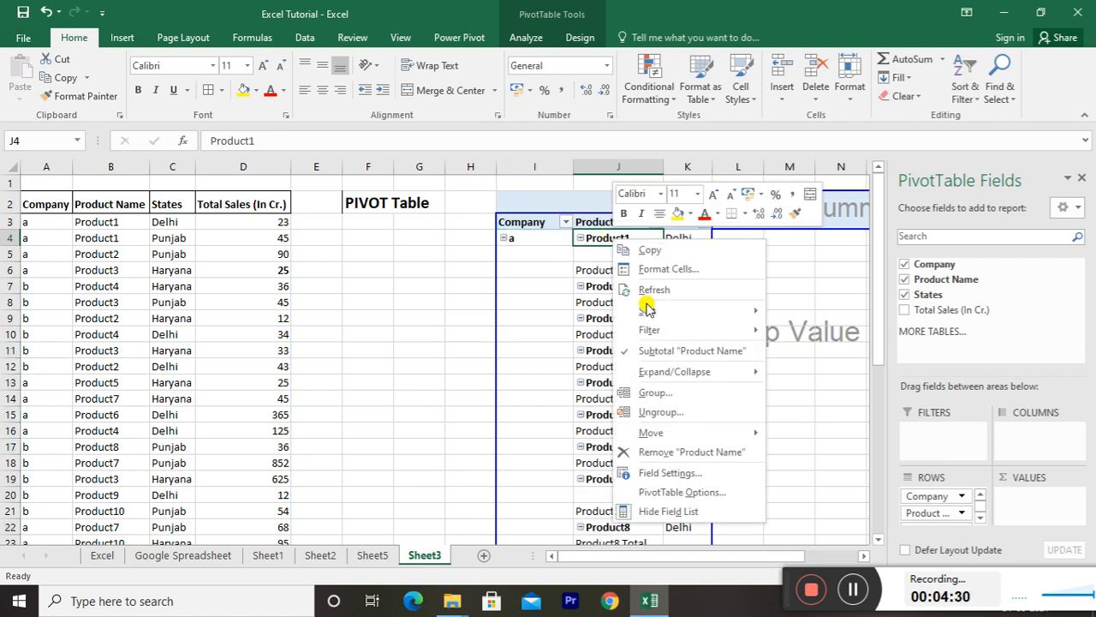
left_click(635, 354)
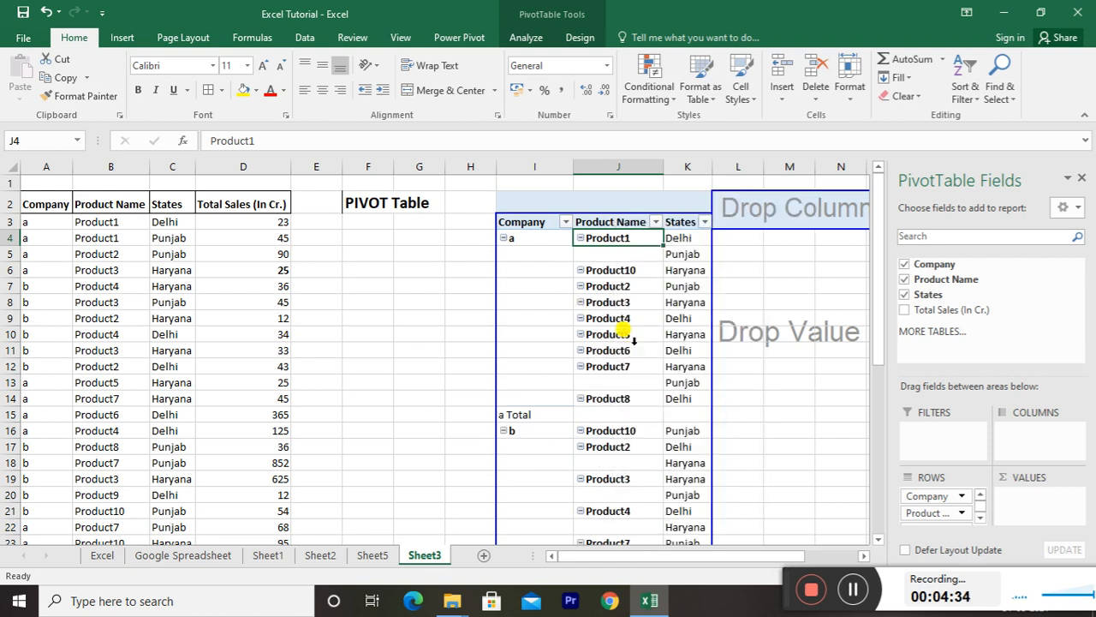
right_click(606, 240)
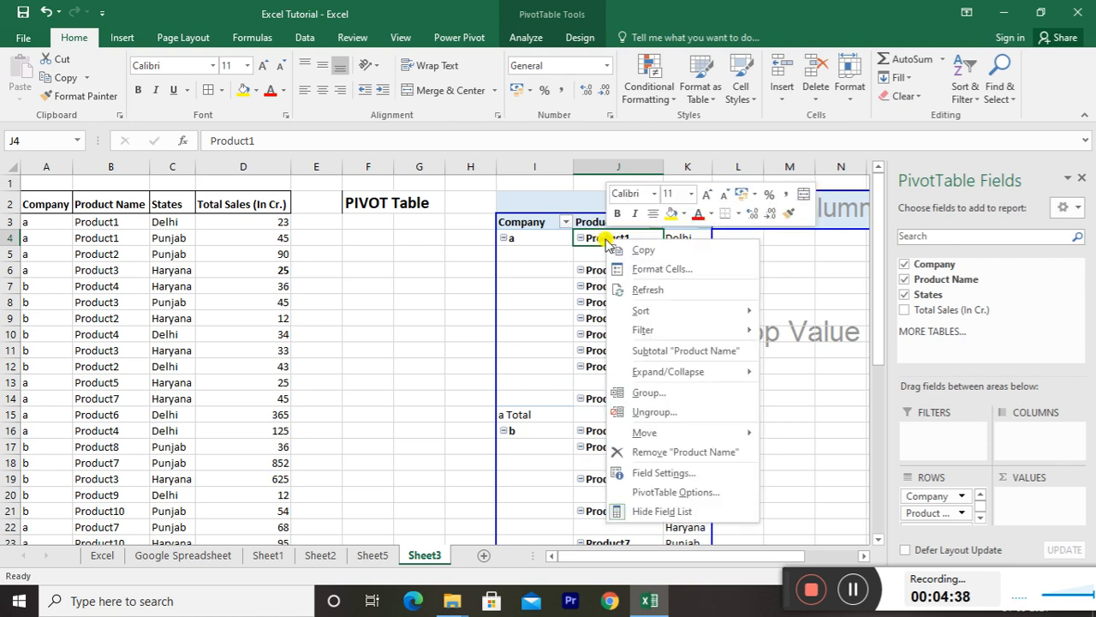
left_click(547, 269)
left_click_drag(553, 265, 647, 247)
left_click(647, 249)
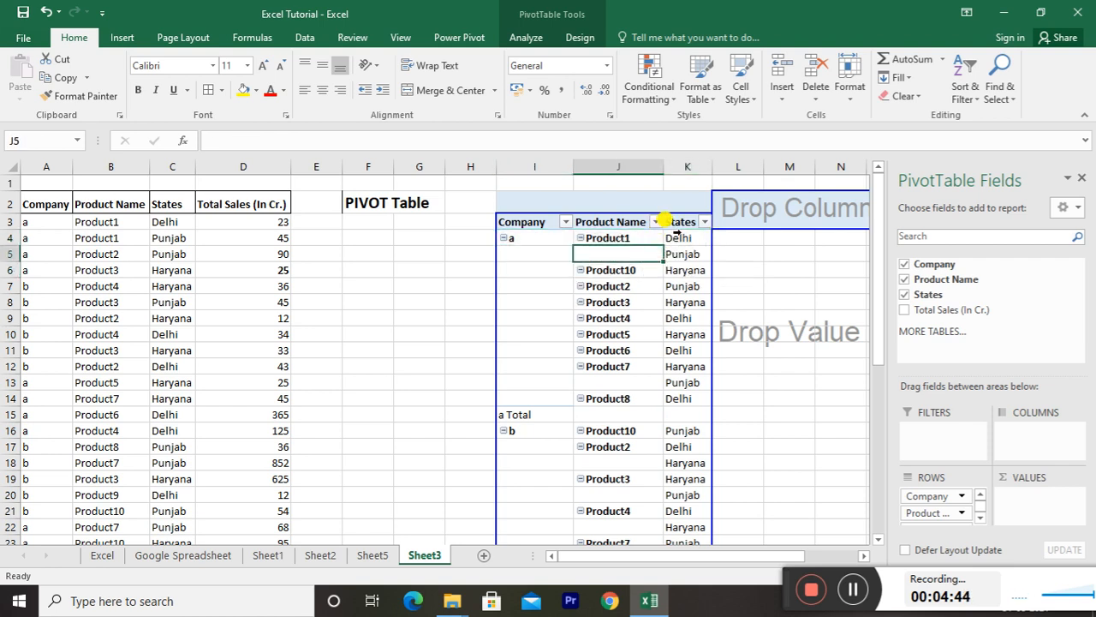
left_click(733, 239)
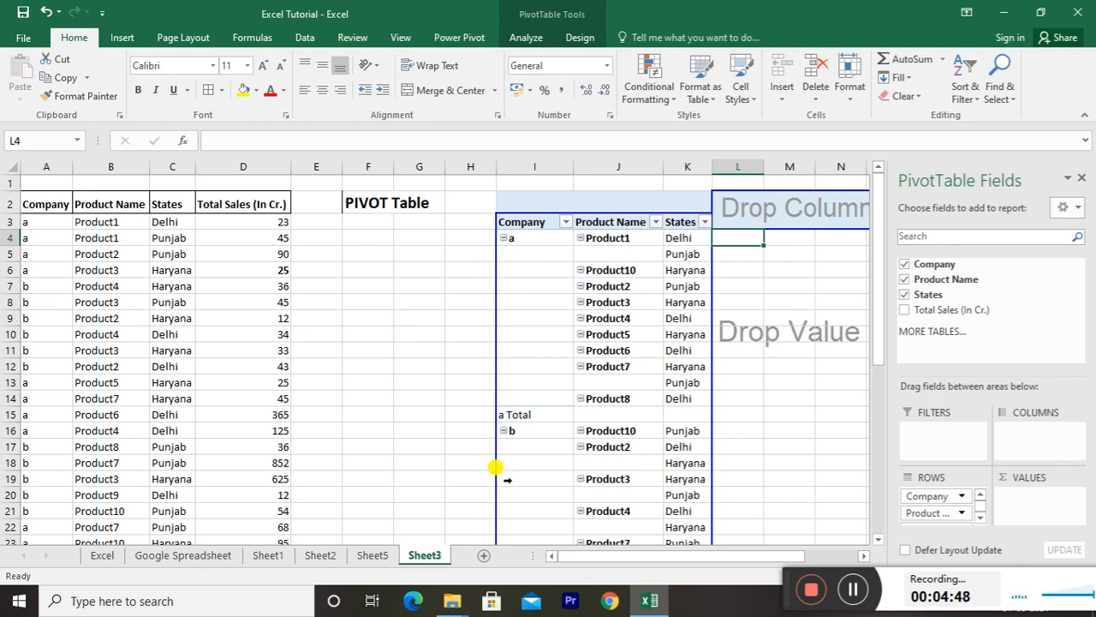
Turn off the Company subtotals in the PivotTable.
left_click(512, 412)
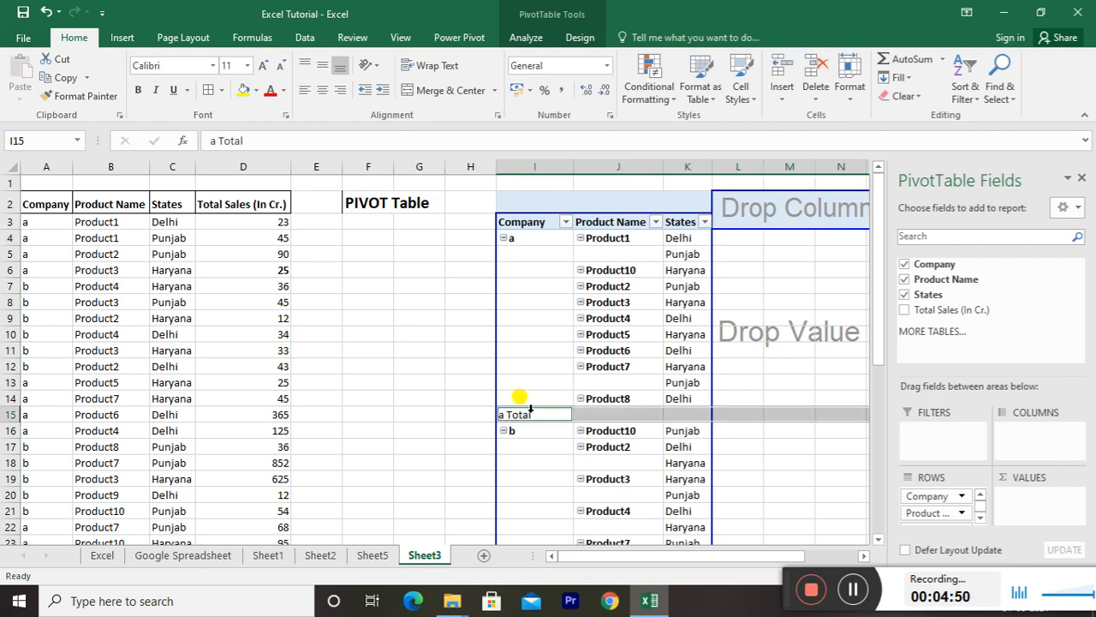
left_click(524, 237)
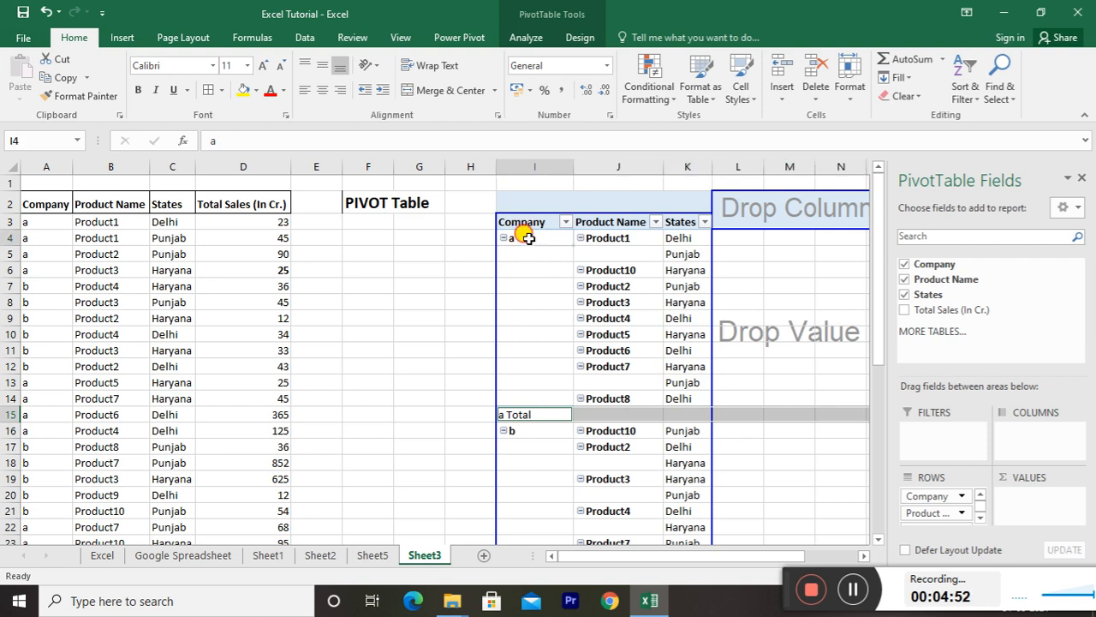
right_click(571, 339)
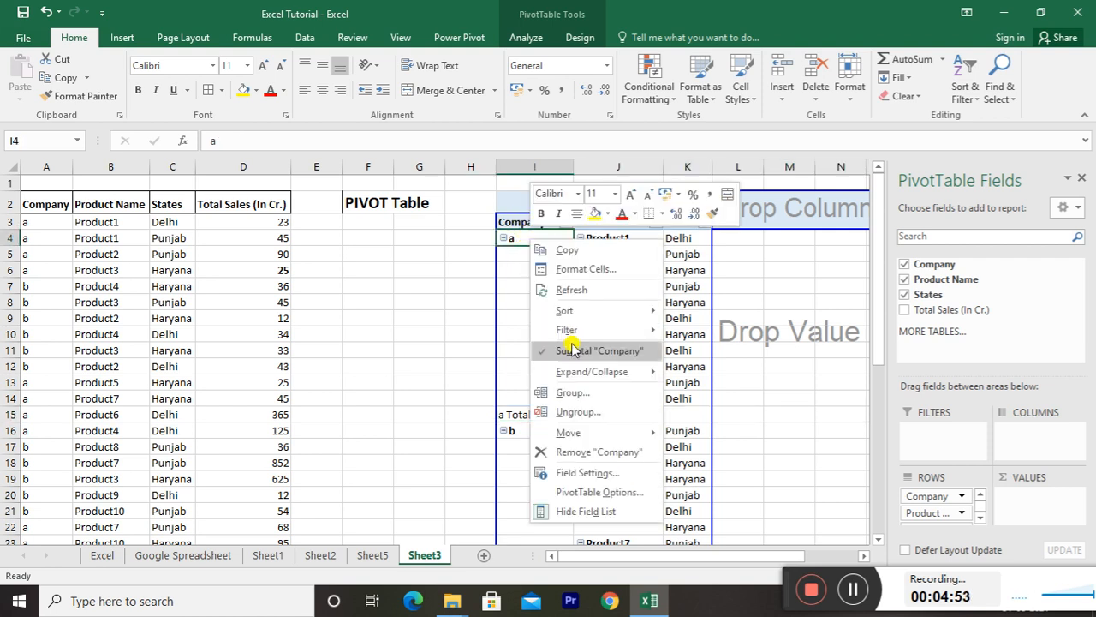
left_click(572, 352)
left_click(568, 348)
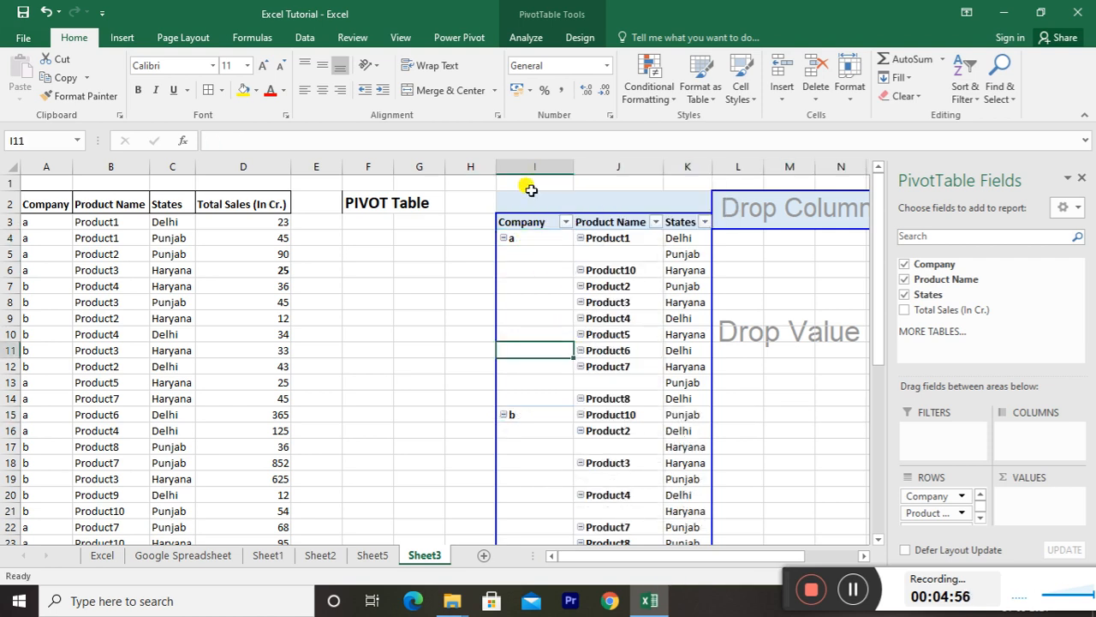
Turn the Company subtotals back on in the PivotTable.
left_click(526, 239)
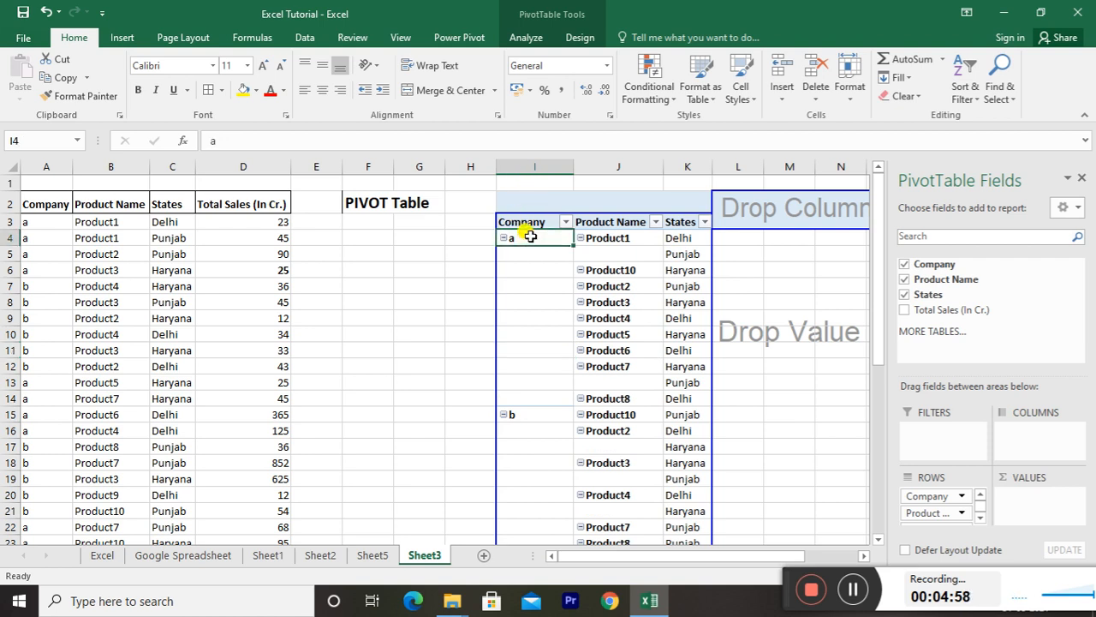
right_click(545, 294)
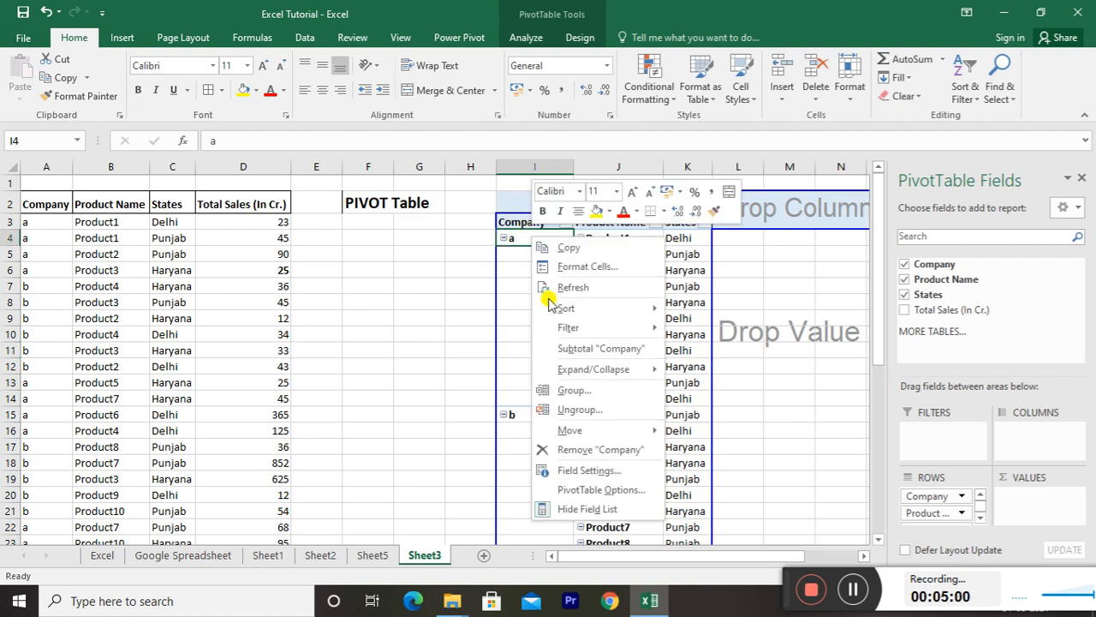
left_click(561, 349)
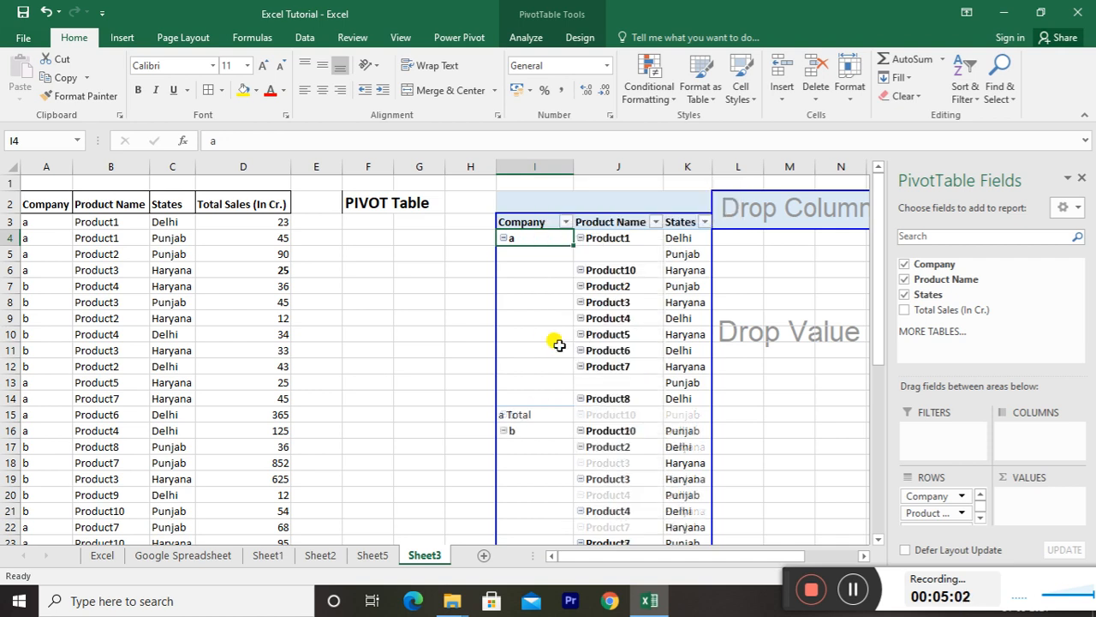
Make the company a subtotal label in the PivotTable bold.
left_click(530, 416)
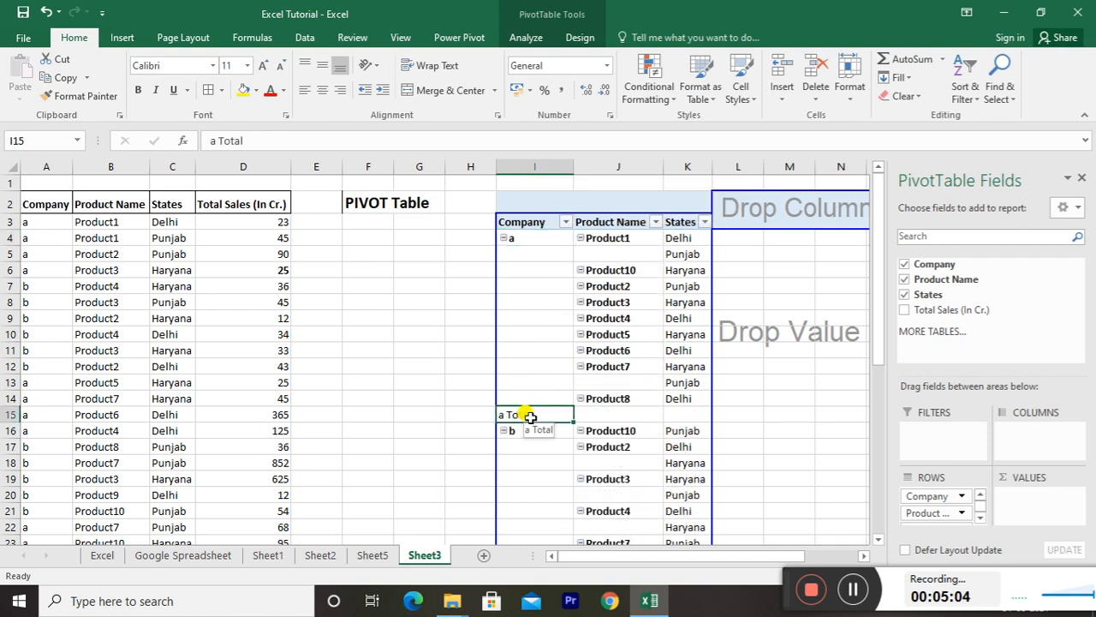
key("ctrl+b")
key("Right")
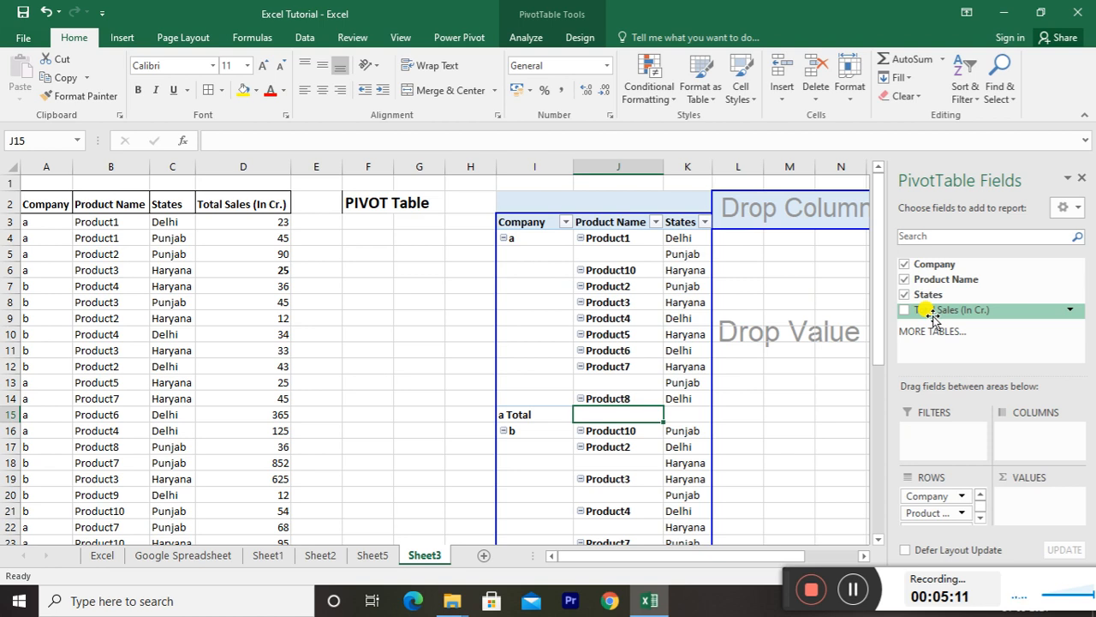
Add Total Sales (In Cr.) to the PivotTable's values as a sum and widen the Total column.
left_click_drag(933, 317, 1029, 497)
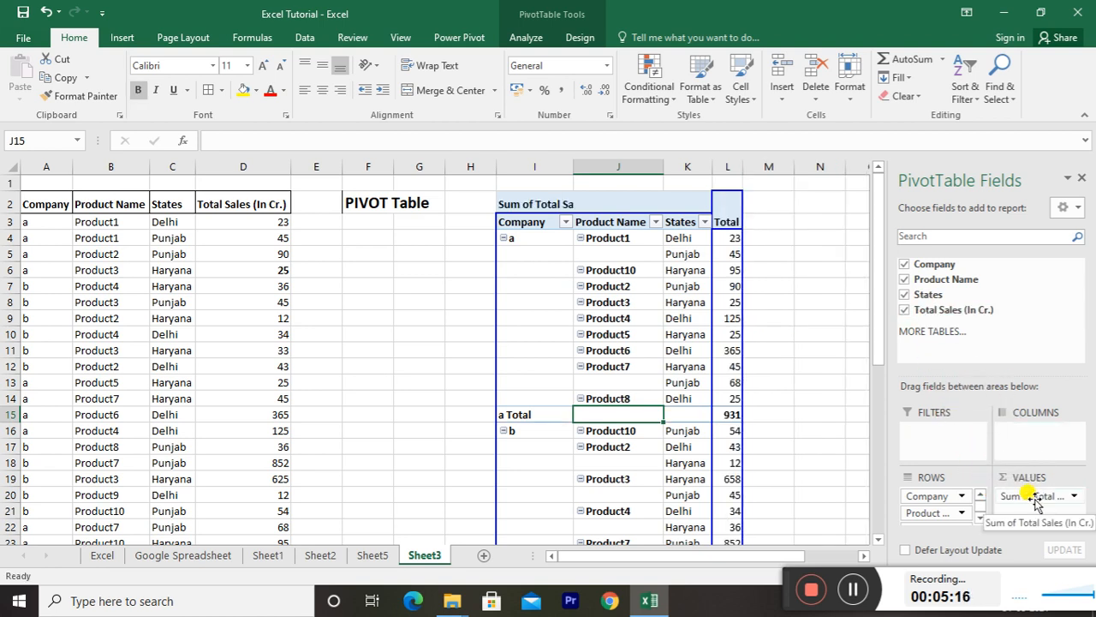
left_click_drag(742, 164, 777, 165)
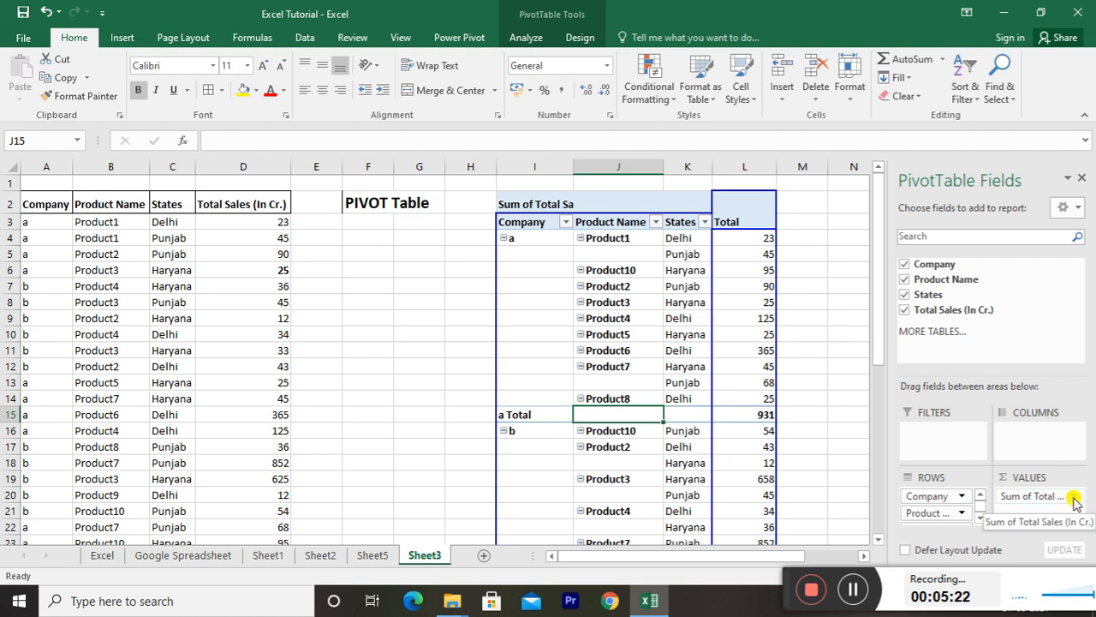
Examine the products of company a in the PivotTable, ending at the Product10 sales total for Haryana.
left_click(617, 237)
left_click(602, 367)
key("Up")
key("Up")
key("Up")
key("Up")
key("Up")
key("Up")
key("Right")
key("Right")
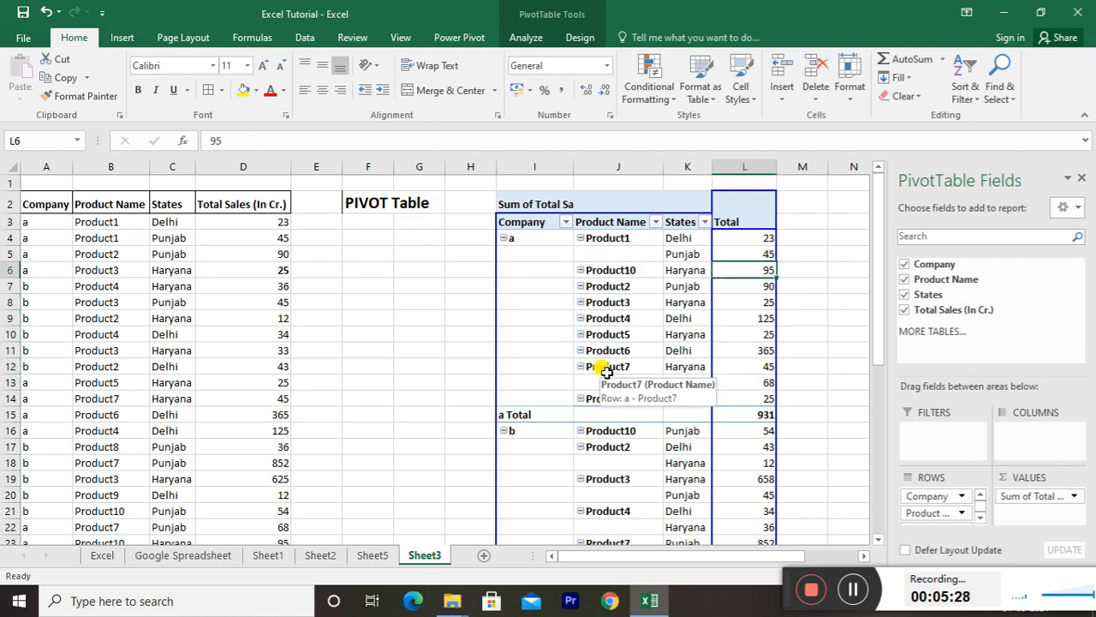
Look through the source records beside the PivotTable down to the final Product8 row to find the Product10 entries.
key("Left")
key("Left")
key("Left")
key("Left")
key("Left")
key("Left")
key("Left")
key("Left")
key("Left")
key("Down")
key("Down")
key("Down")
key("Down")
key("Down")
key("Down")
key("Down")
key("Down")
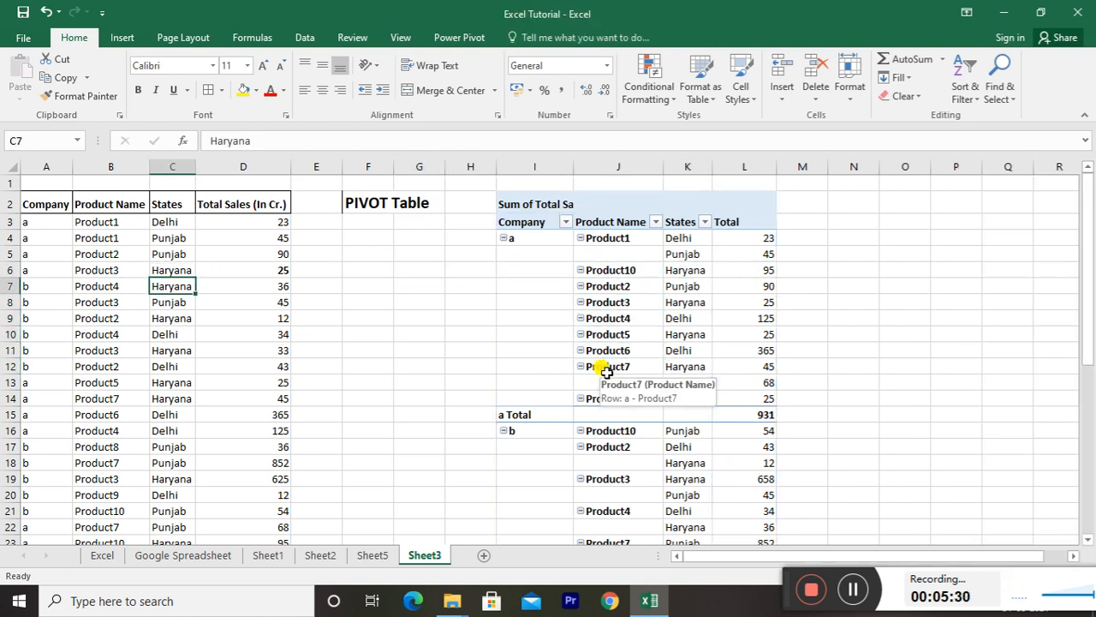
key("Right")
key("Right")
key("Left")
key("Left")
key("Left")
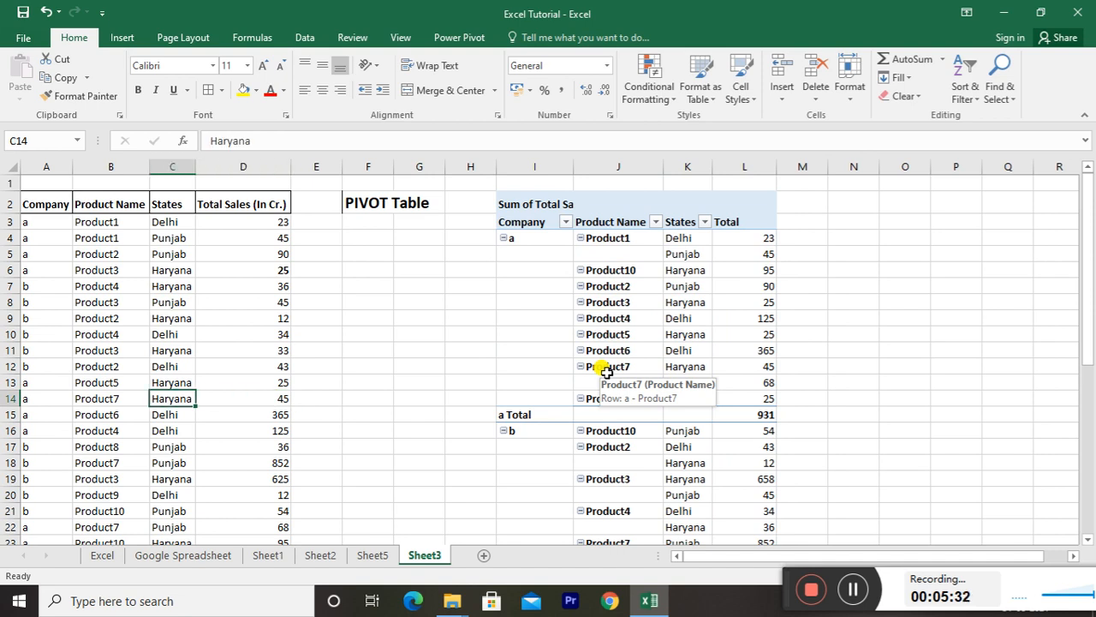
key("Down")
key("Down")
key("Down")
key("Down")
key("Down")
key("Down")
key("Down")
key("Down")
key("Down")
key("Down")
key("Down")
key("Down")
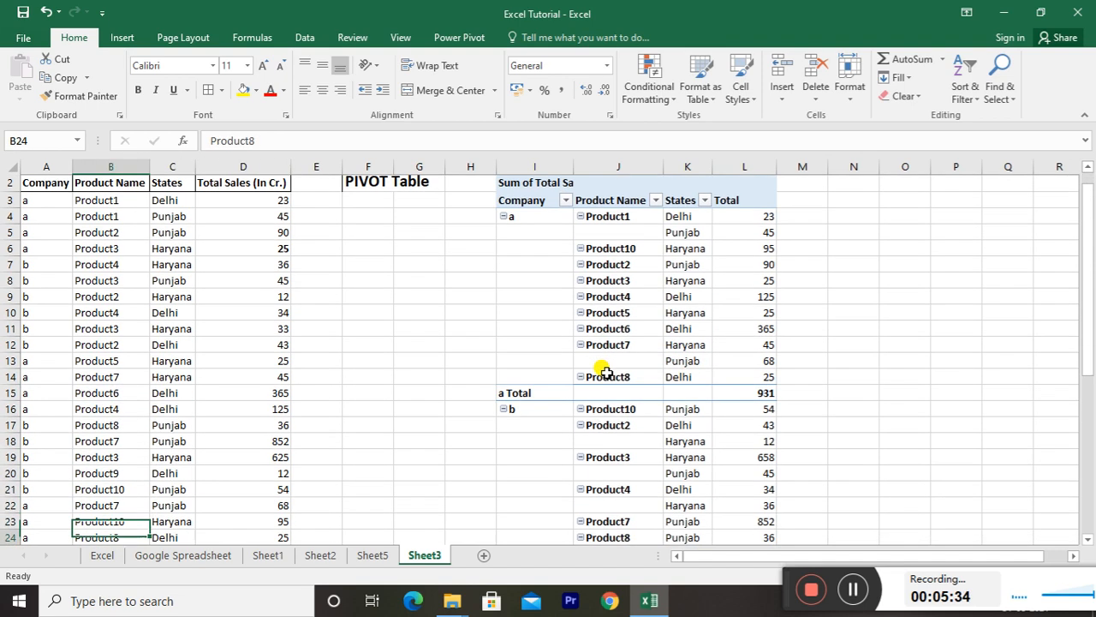
Examine the last source records, comparing the product, state and sales of company a's Product10 row with the PivotTable.
key("Up")
key("Up")
key("Up")
key("Right")
key("Right")
key("shift+Left")
key("shift+Left")
key("Down")
key("Left")
key("Left")
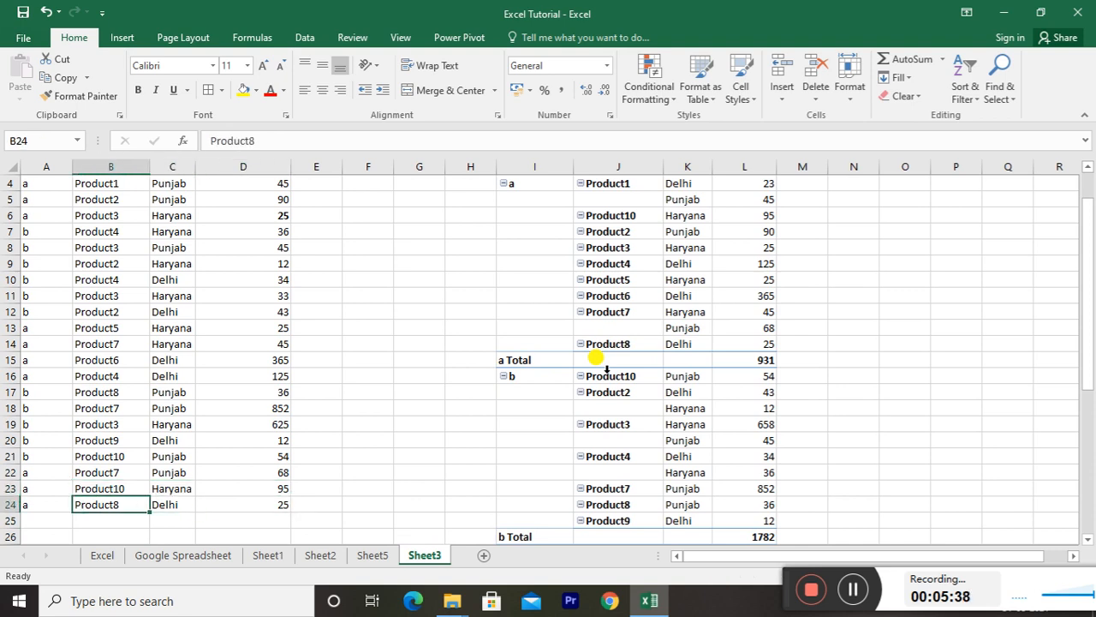
key("Up")
key("Right")
key("Right")
key("Left")
key("Left")
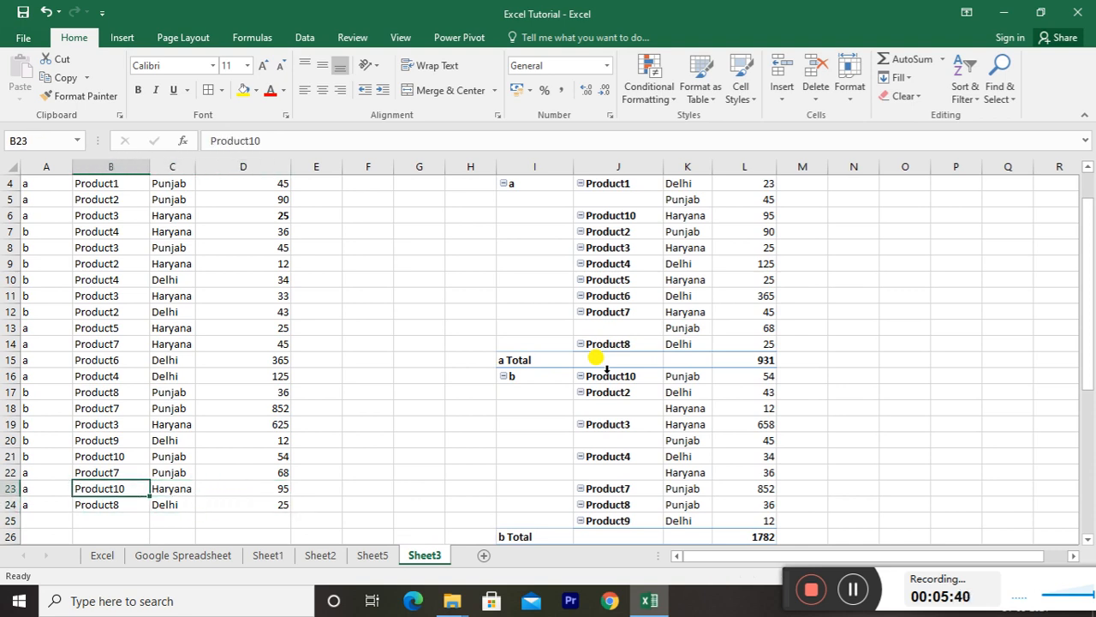
key("Right")
key("Right")
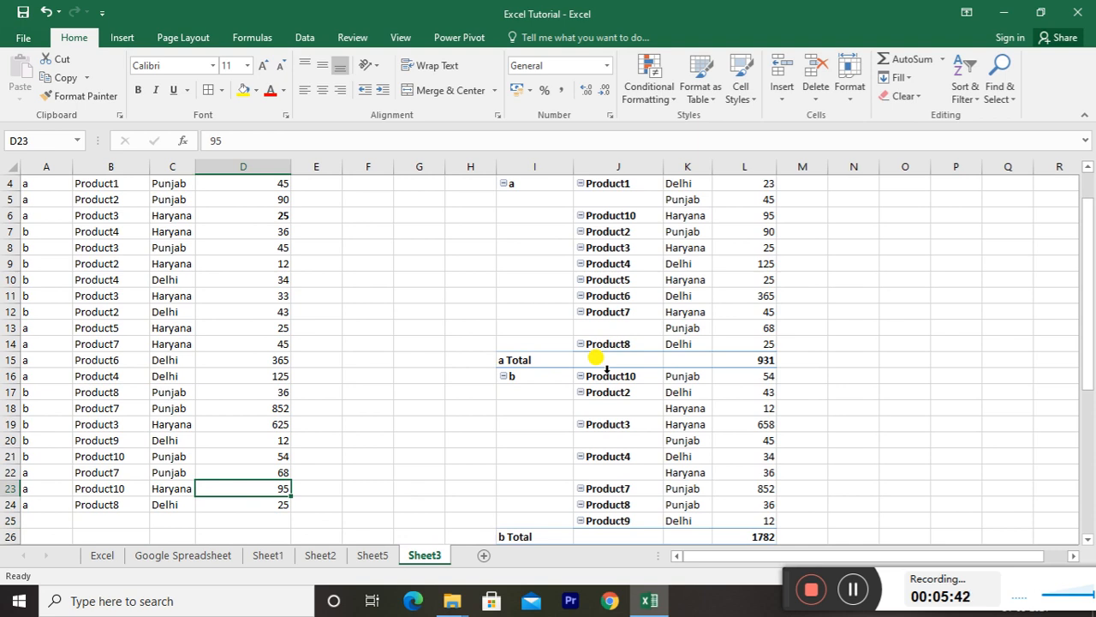
key("shift+Left")
key("shift+Left")
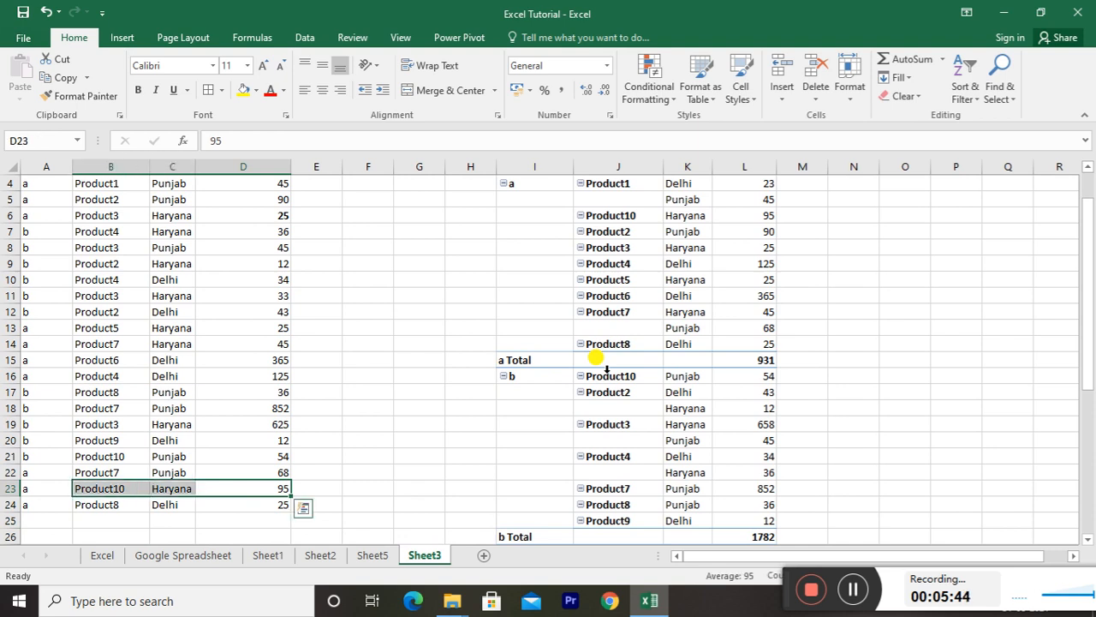
Change the state of company b's Product10 record in cell C21 to Haryana.
key("Up")
key("Up")
key("Left")
type("Har")
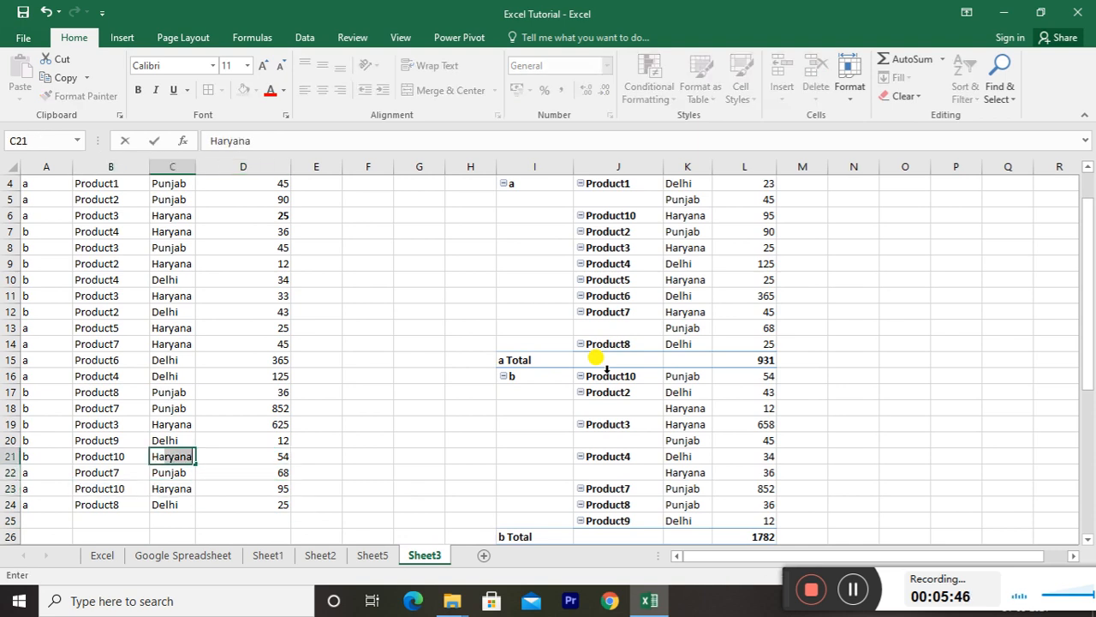
key("Return")
key("Right")
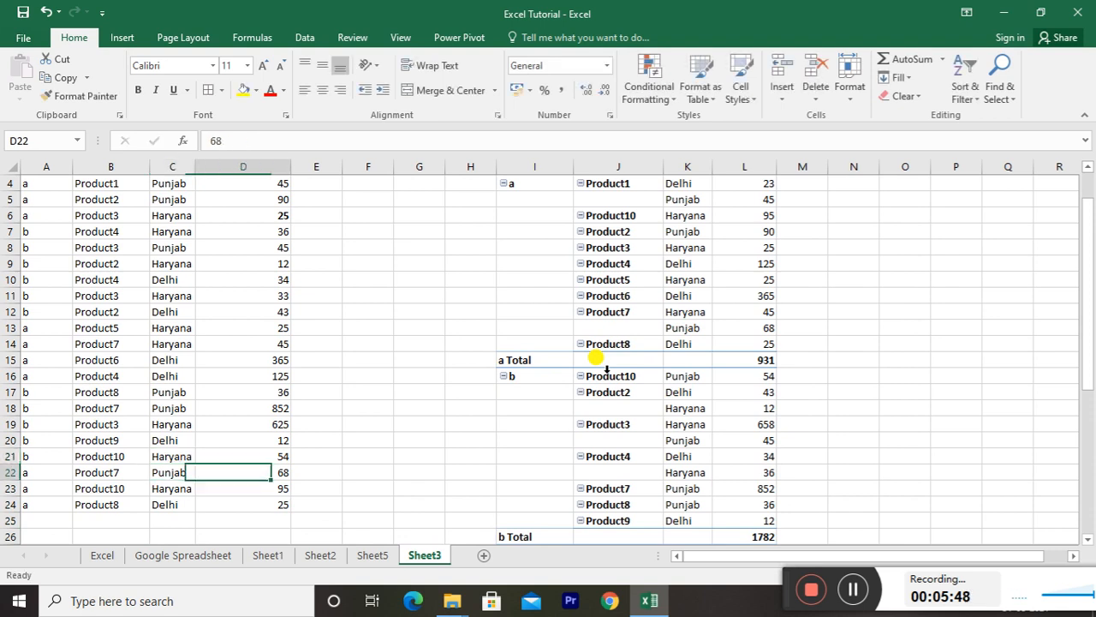
key("Up")
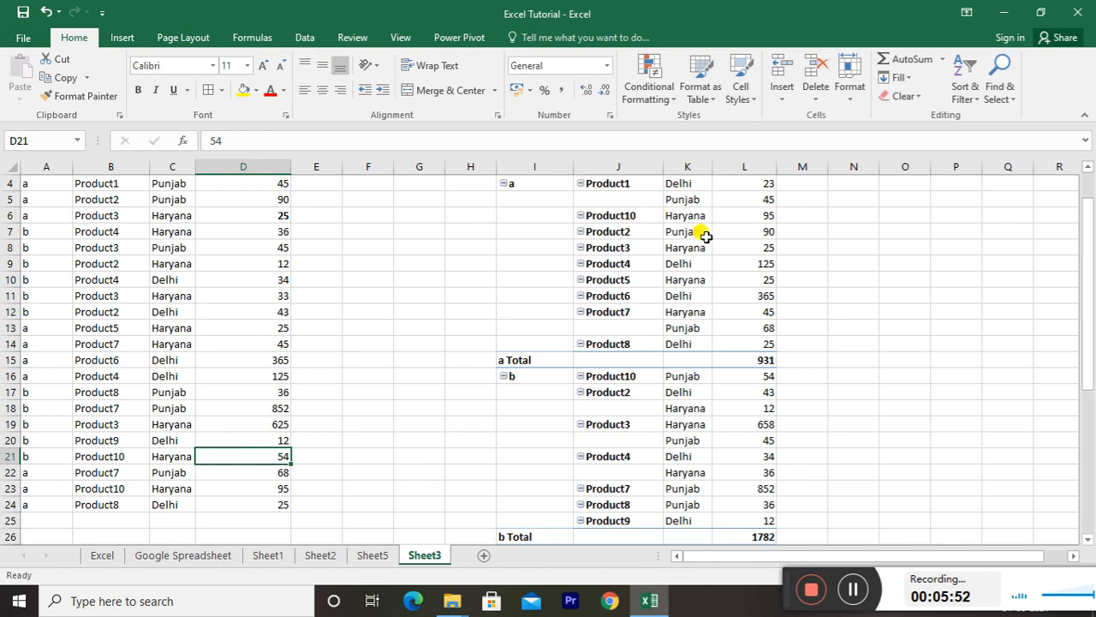
Refresh all data so the PivotTable picks up the changed state.
left_click(306, 39)
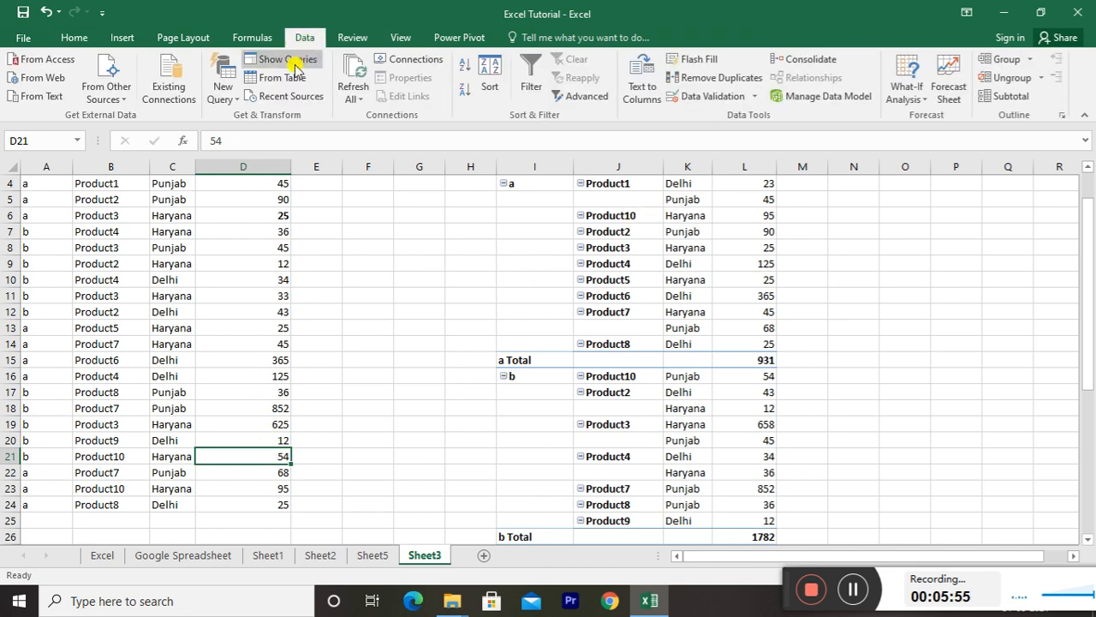
left_click(357, 73)
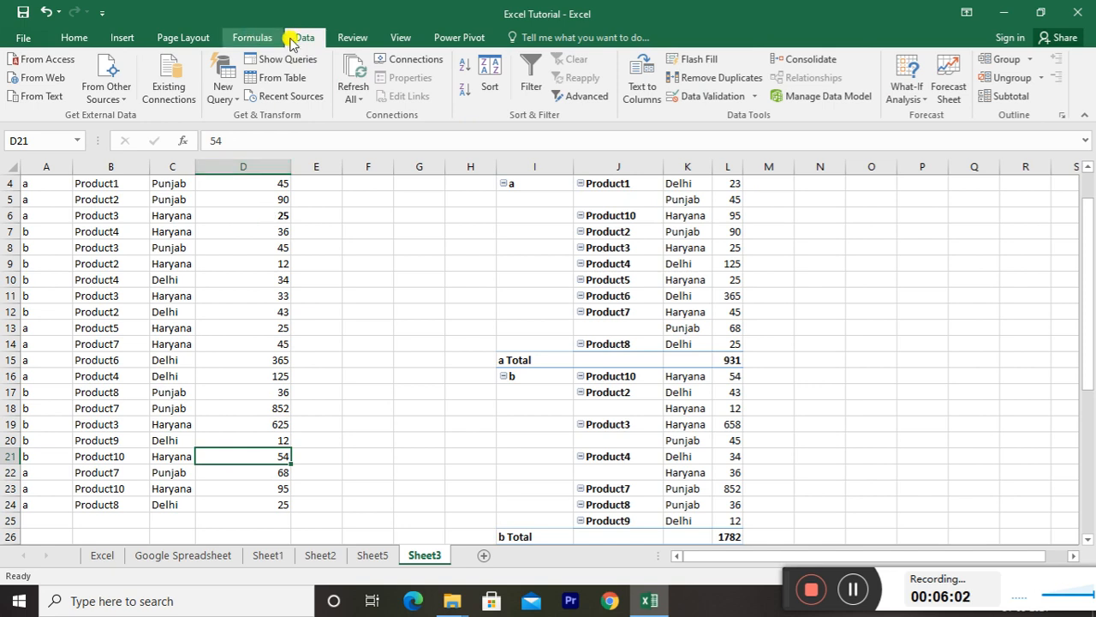
left_click(355, 69)
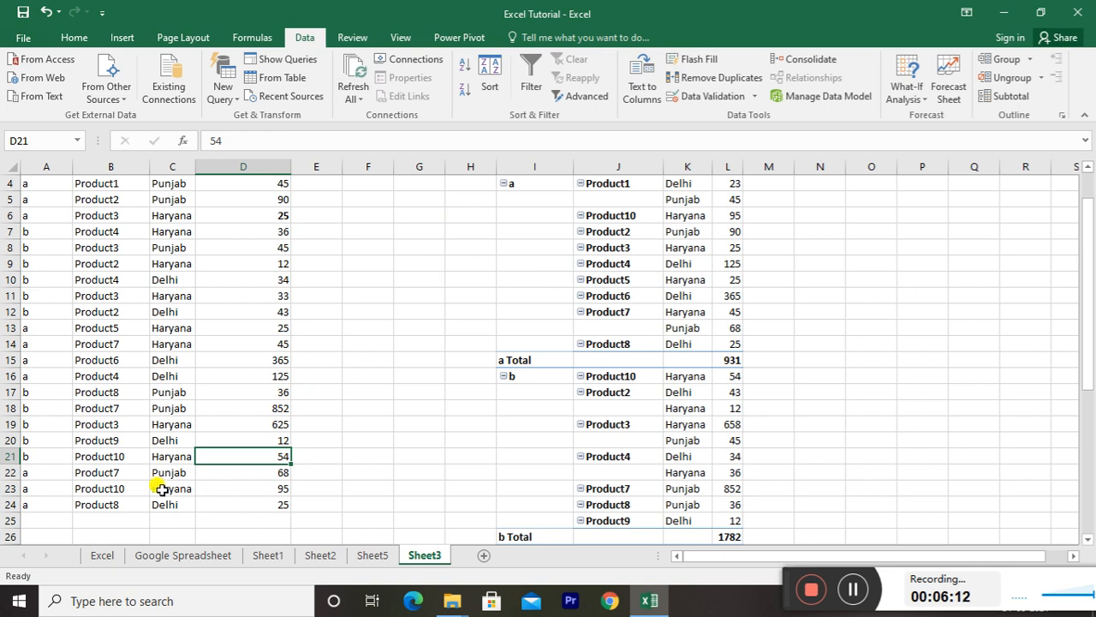
Compare the two Product10 source records and change the company in cell A21 to a.
left_click(132, 491)
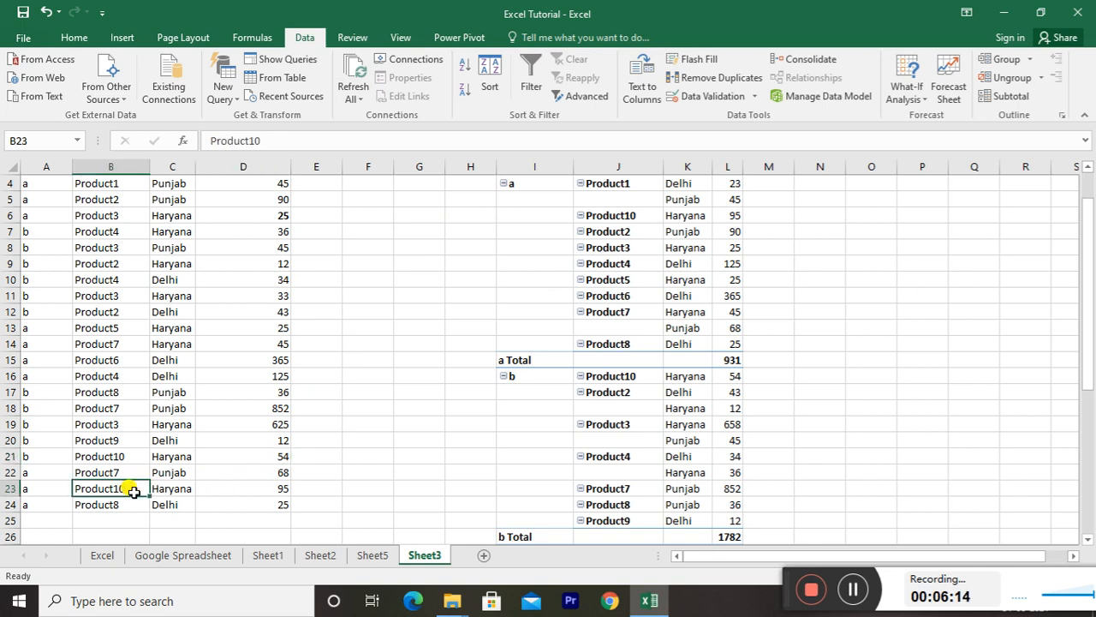
key("Up")
key("Up")
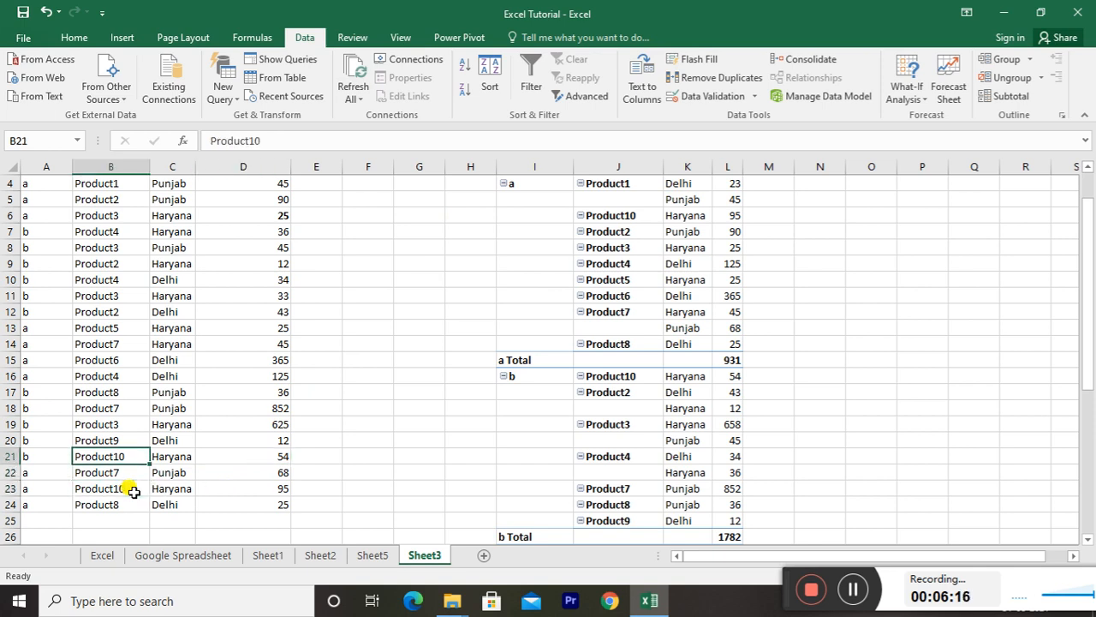
key("Left")
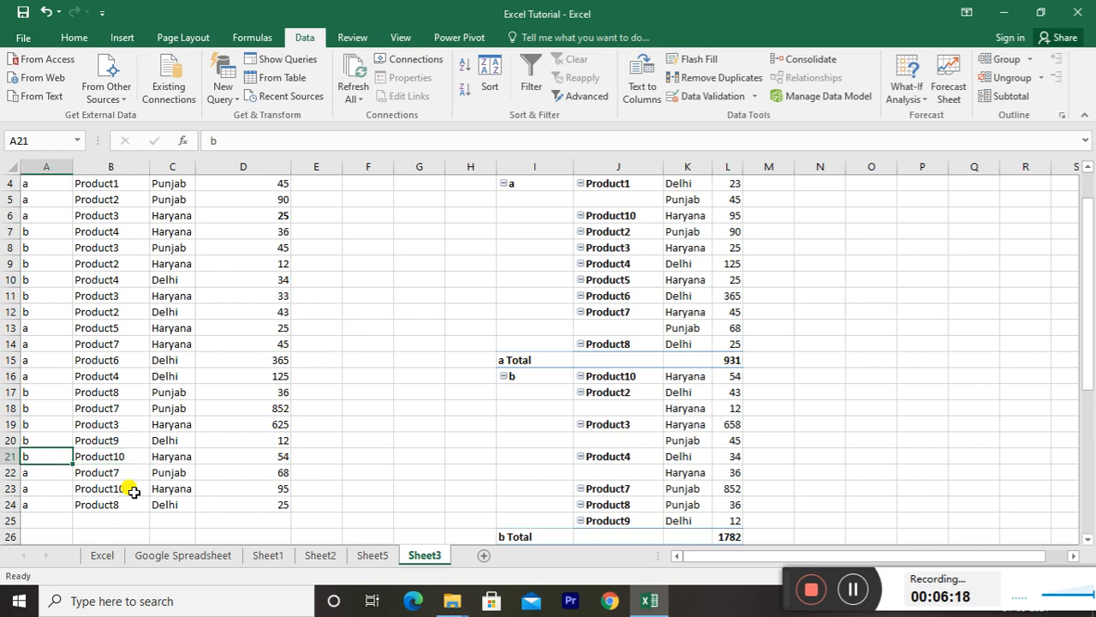
key("Right")
key("Down")
key("Up")
key("Left")
type("a")
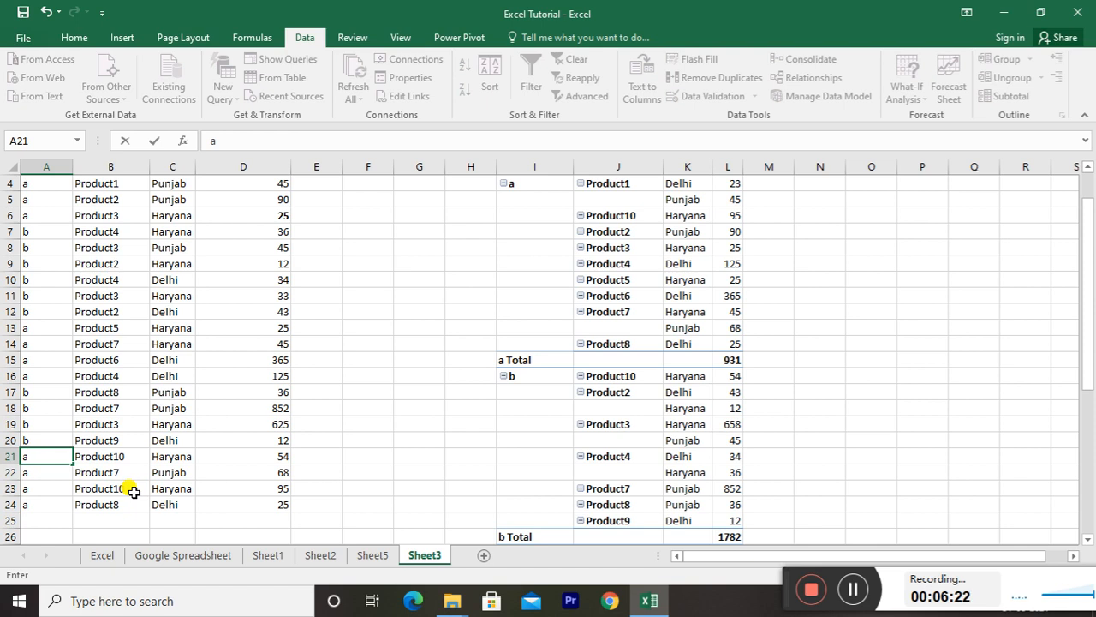
key("Return")
key("Up")
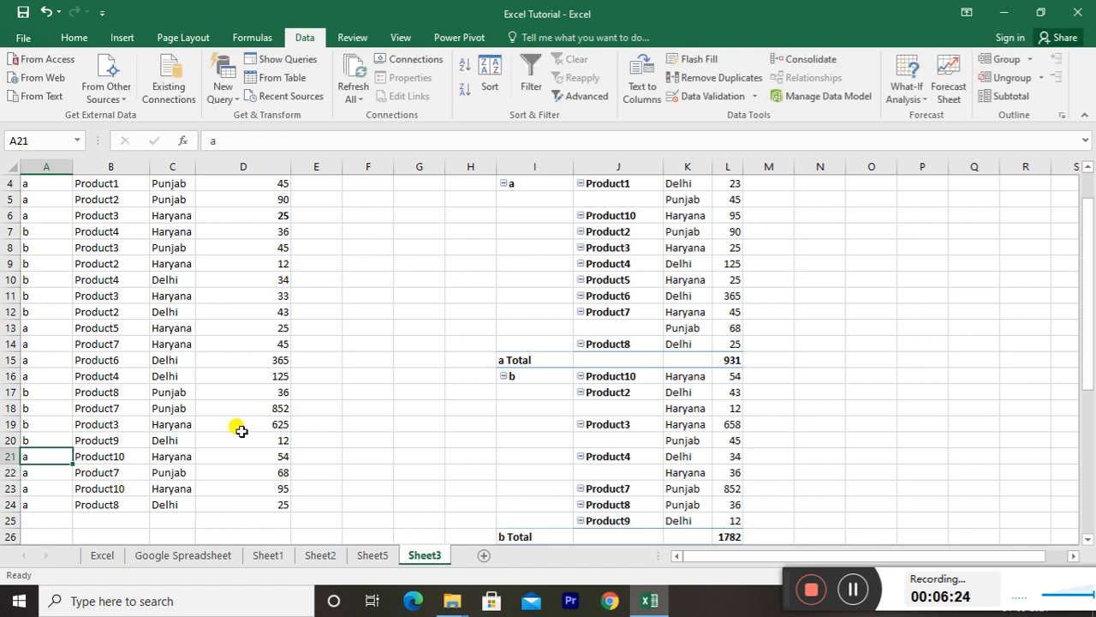
Refresh all data again and check the Product10 record in row 21 against the PivotTable.
left_click(354, 76)
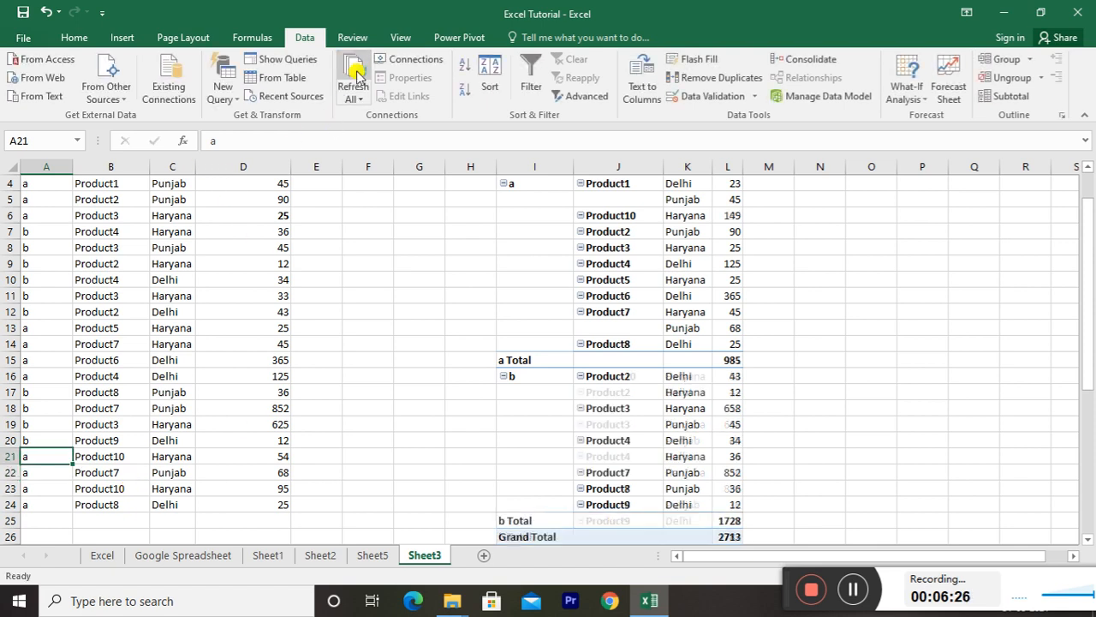
key("Right")
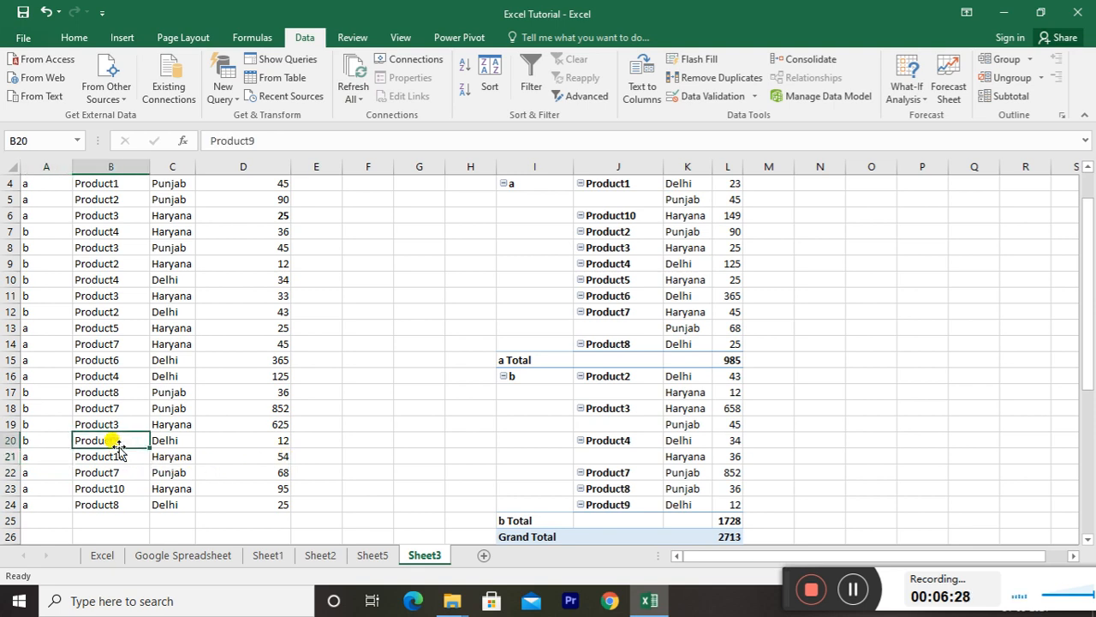
key("Right")
key("Right")
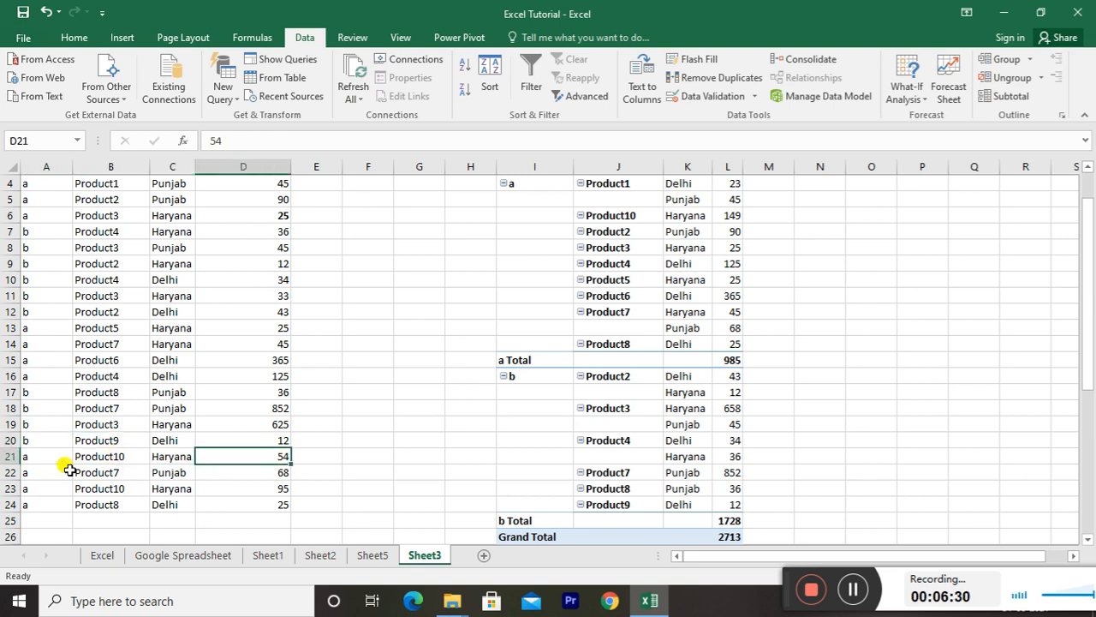
Check the combined sales of the two Product10 source records against company a's Product10 Haryana total in the PivotTable.
left_click(262, 491, "ctrl")
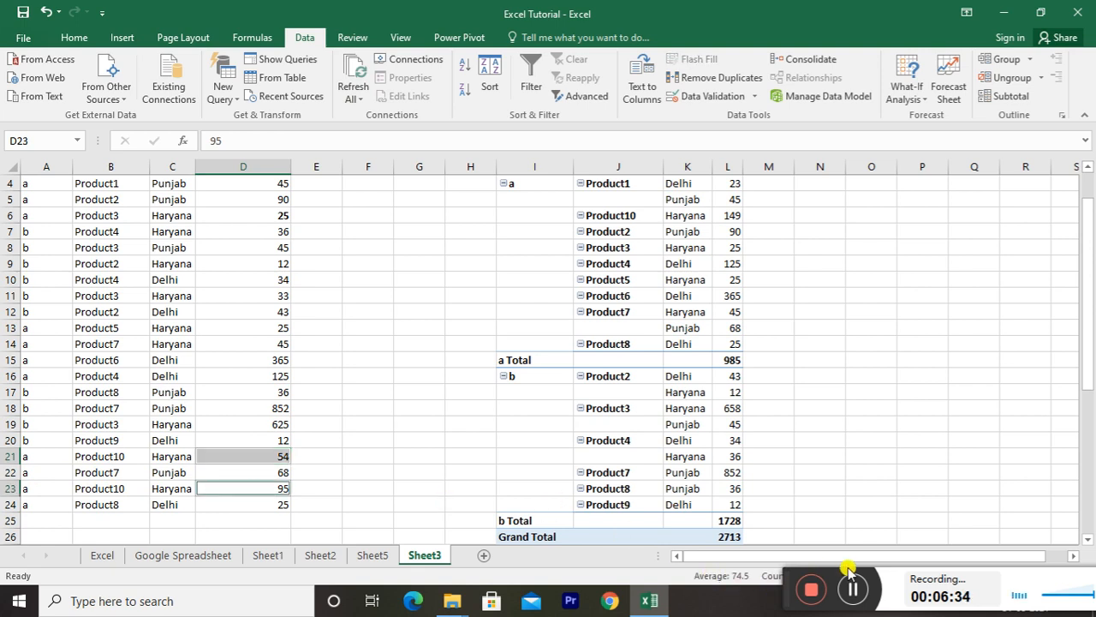
left_click_drag(788, 575, 884, 613)
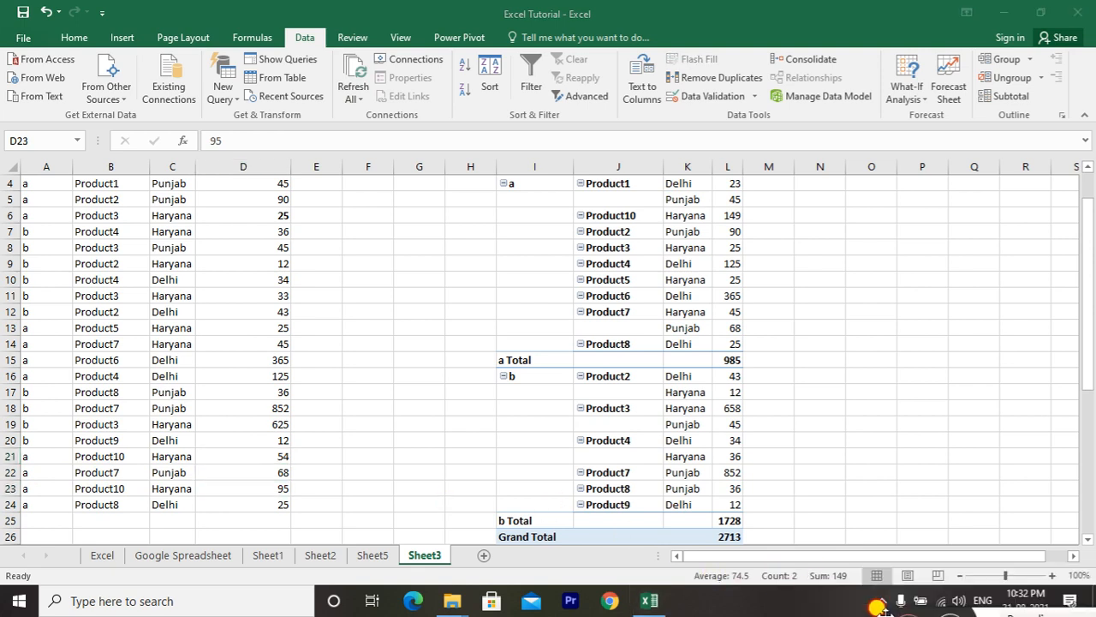
left_click(676, 195)
left_click(726, 215)
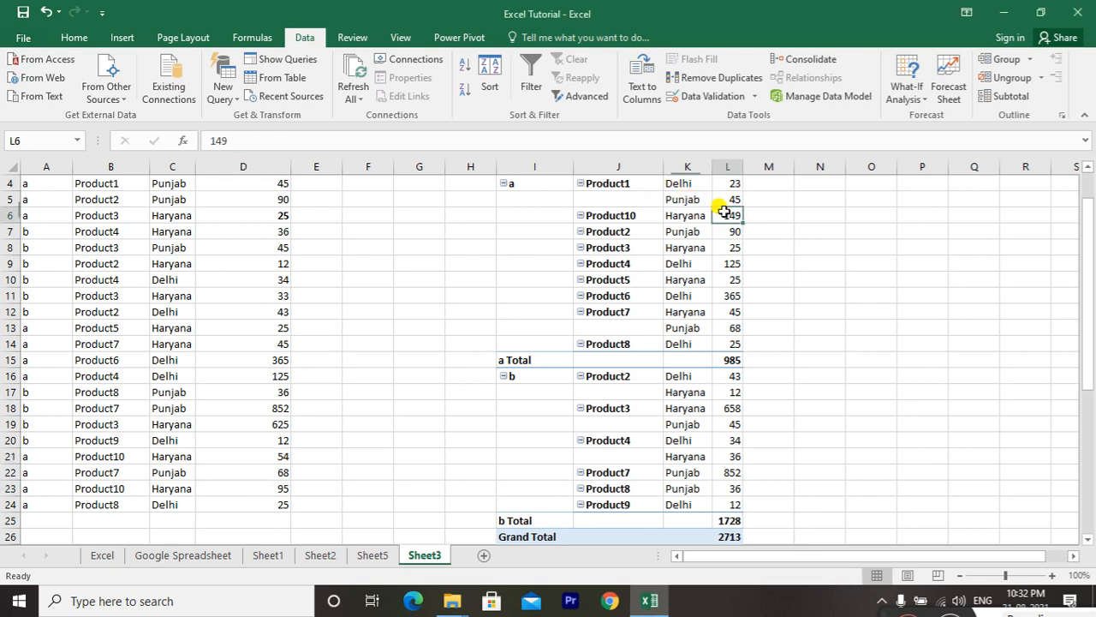
Review the PivotTable entries around company a's Product10 row, including its state and total.
key("Up")
key("Up")
key("Up")
key("Up")
key("Up")
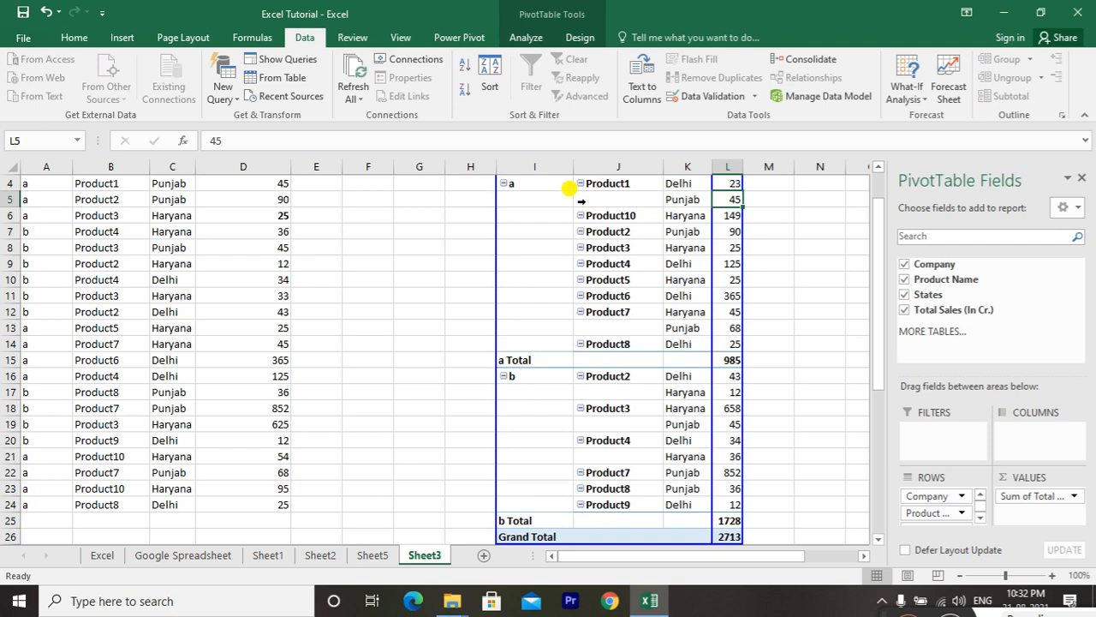
key("Down")
key("Down")
key("Down")
key("Down")
key("Down")
key("Down")
key("Down")
key("Left")
key("Left")
key("Up")
key("Up")
key("Left")
key("Up")
key("Down")
key("Right")
key("shift+Right")
key("shift+Right")
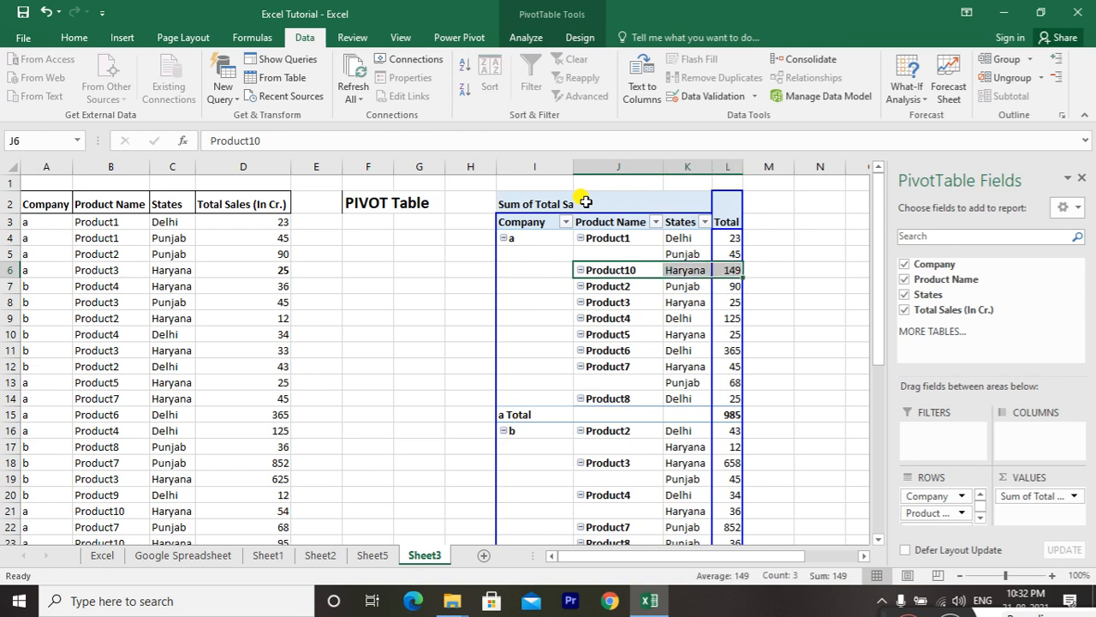
key("Right")
key("Right")
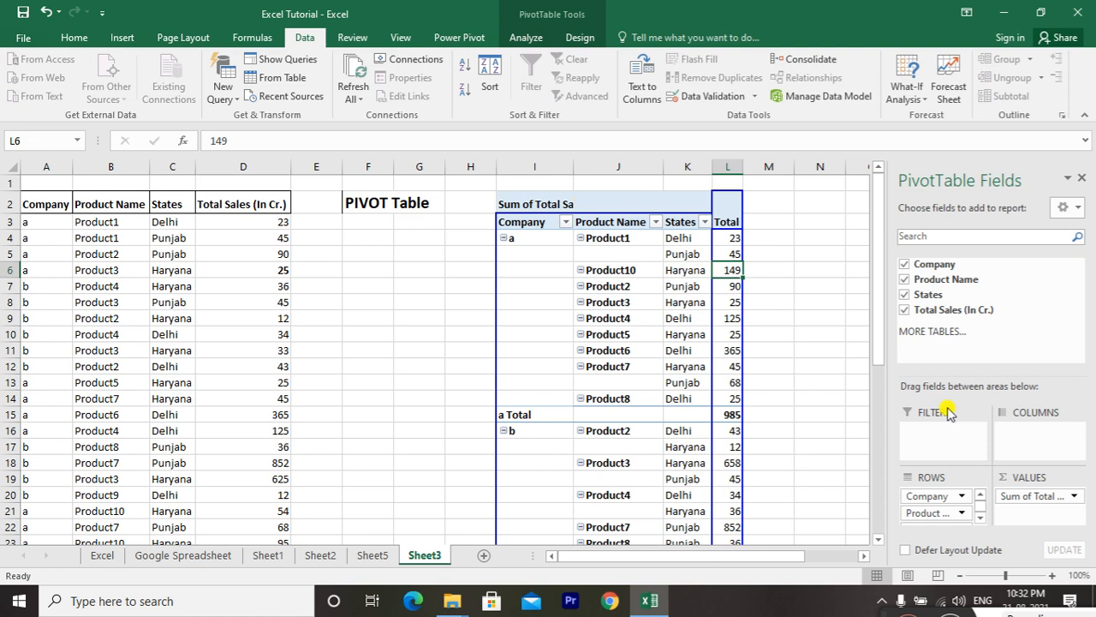
Summarize the Total Sales (In Cr.) value field by Count and check company a's Product10 Haryana entry.
left_click(1073, 498)
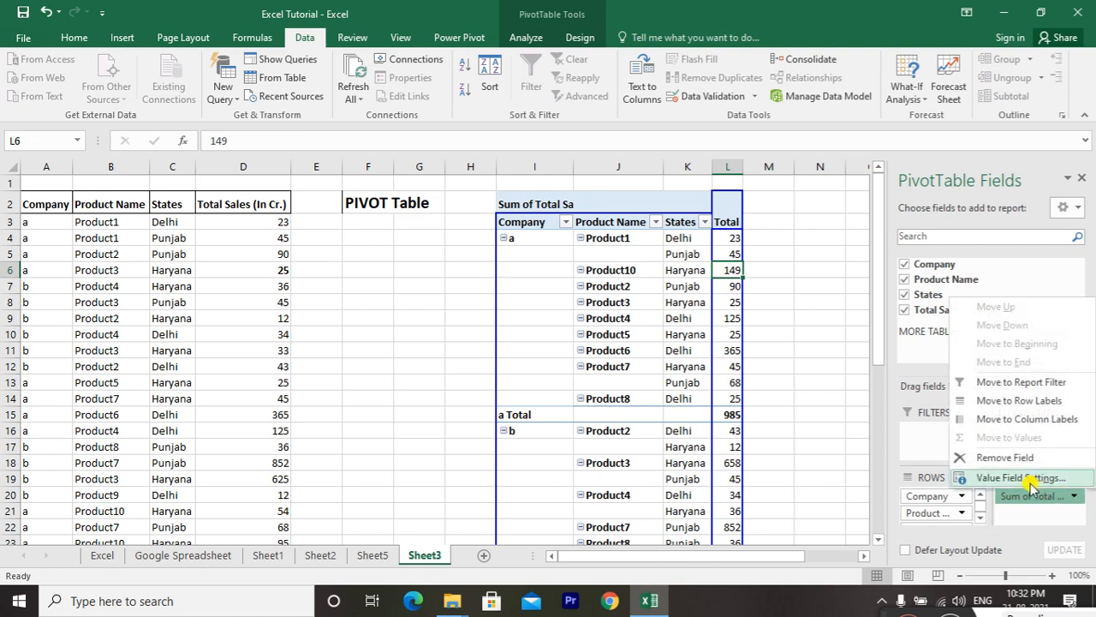
left_click(1021, 479)
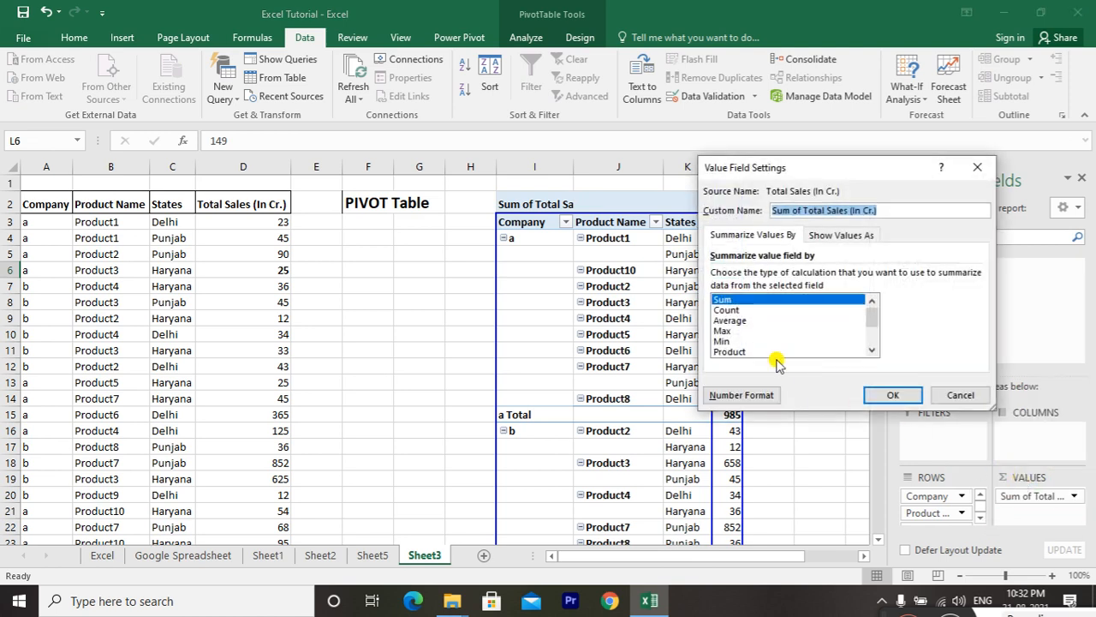
left_click(722, 320)
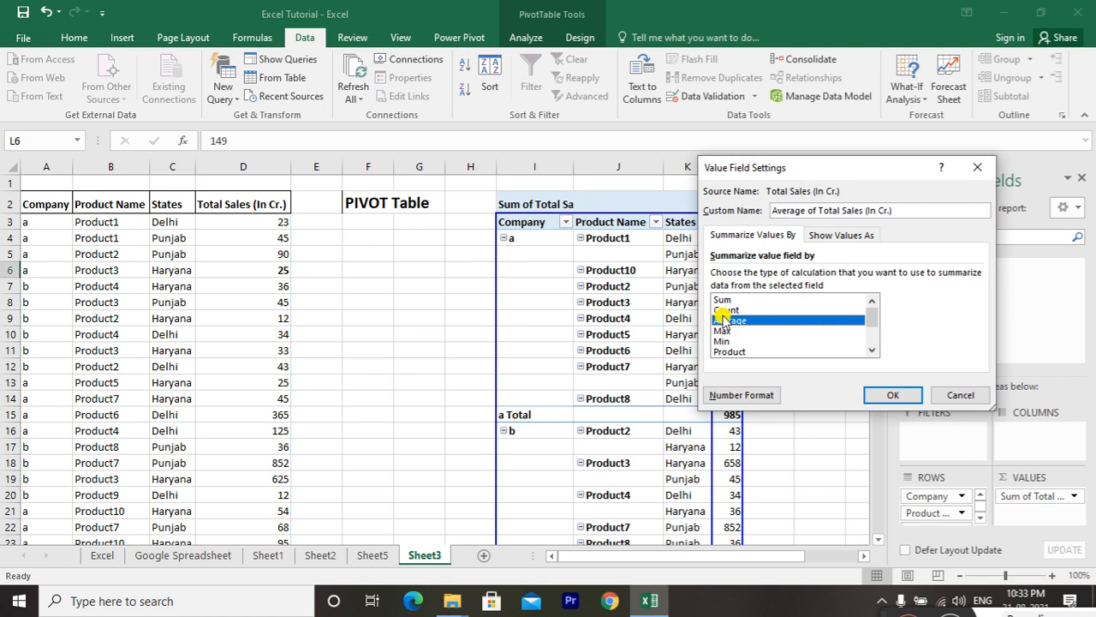
left_click(724, 311)
left_click(738, 331)
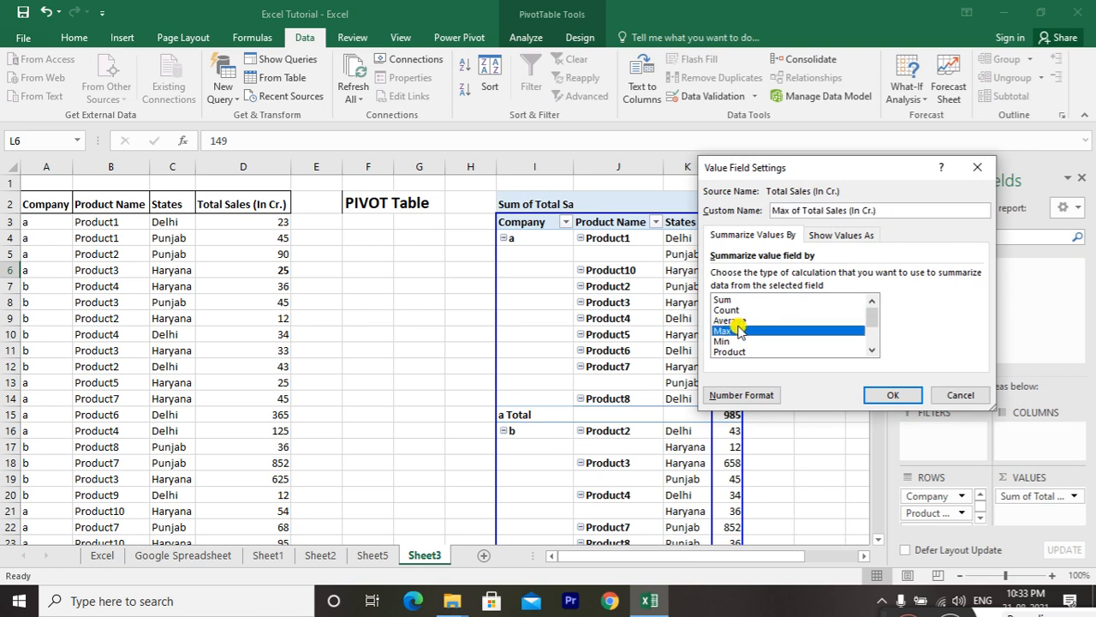
left_click(727, 321)
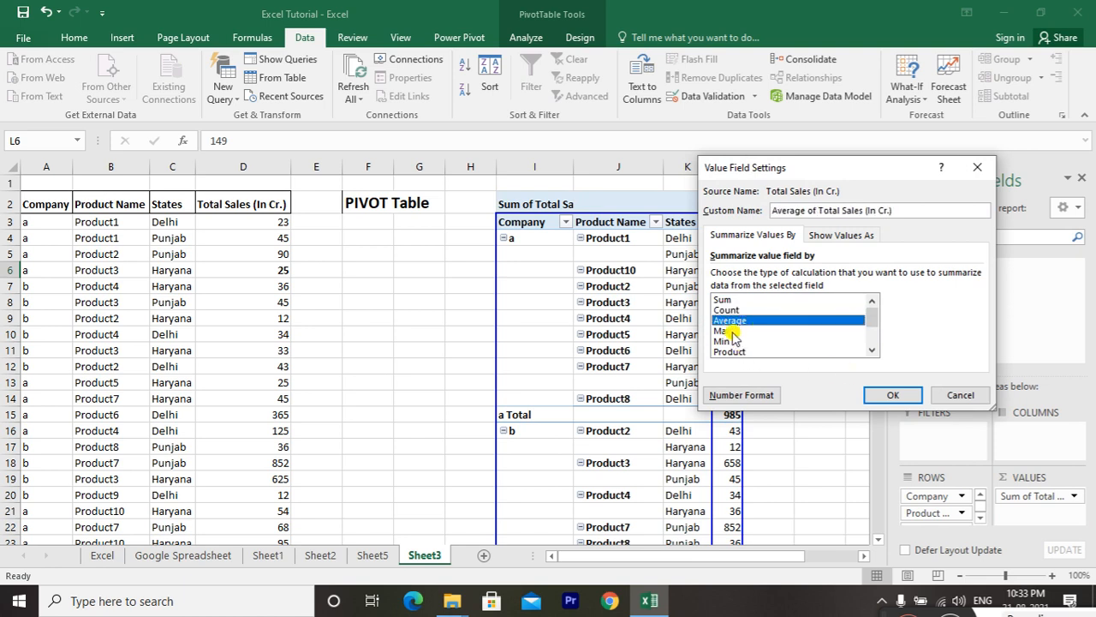
left_click(730, 333)
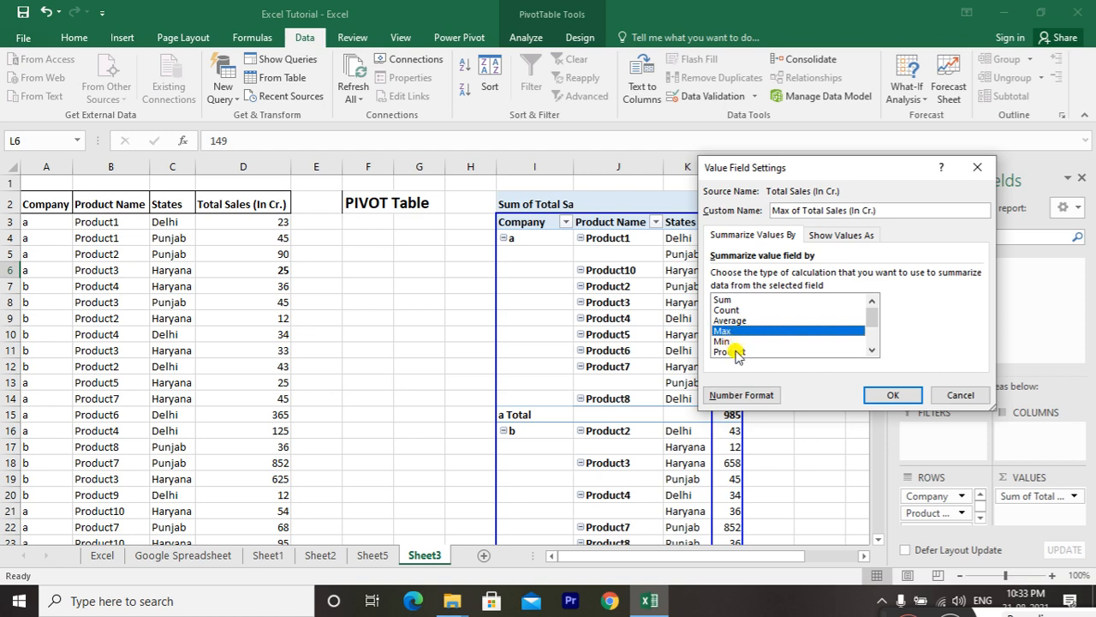
left_click(738, 353)
left_click(732, 300)
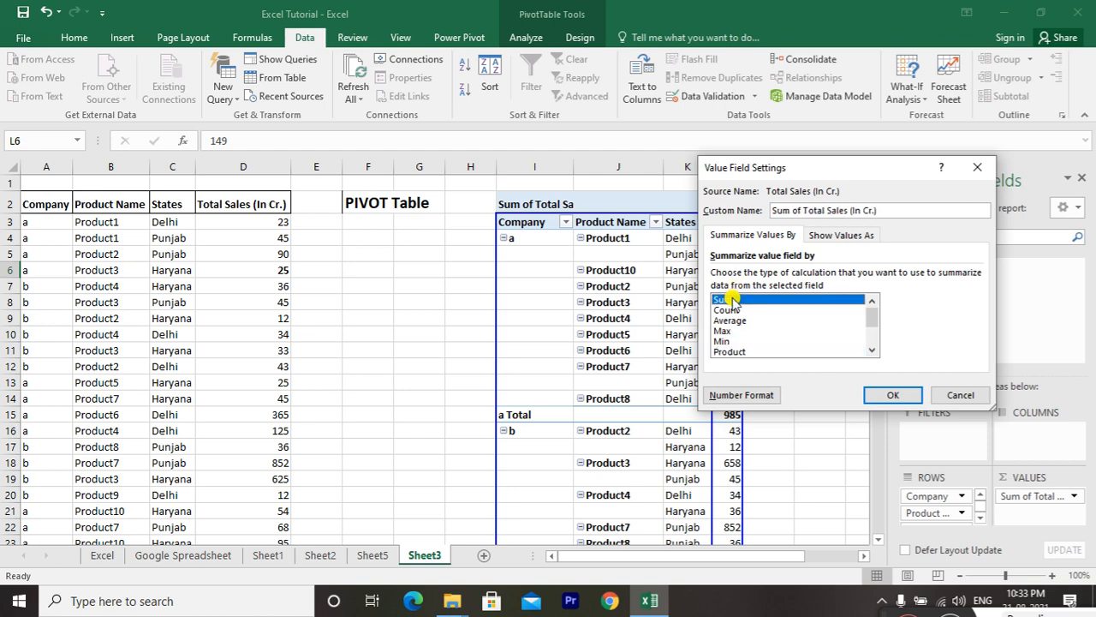
left_click(738, 310)
left_click(893, 394)
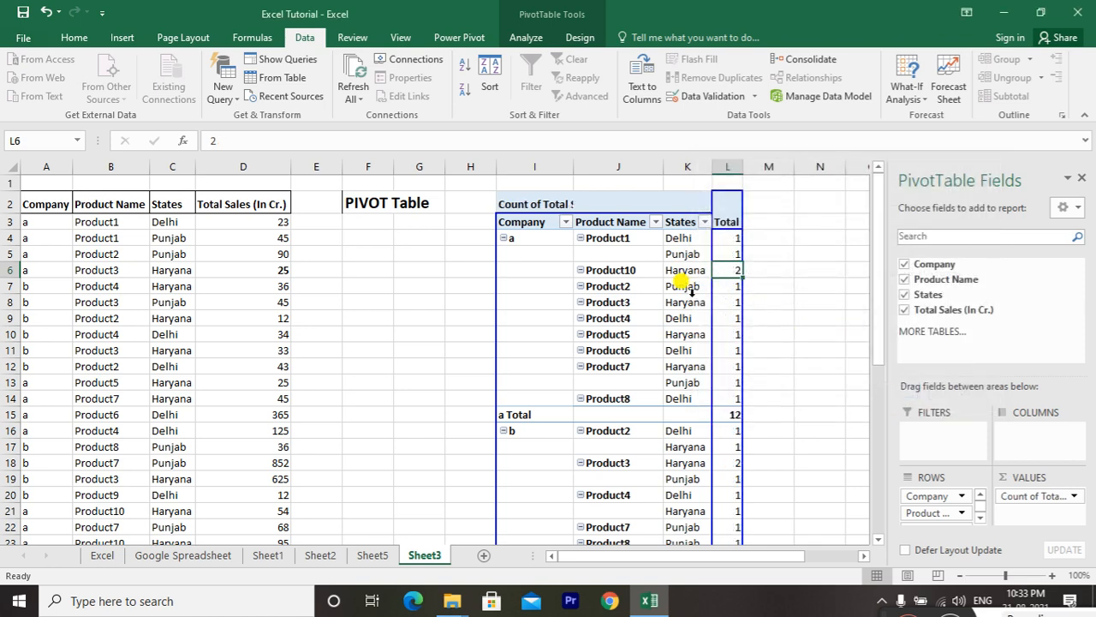
left_click(677, 273)
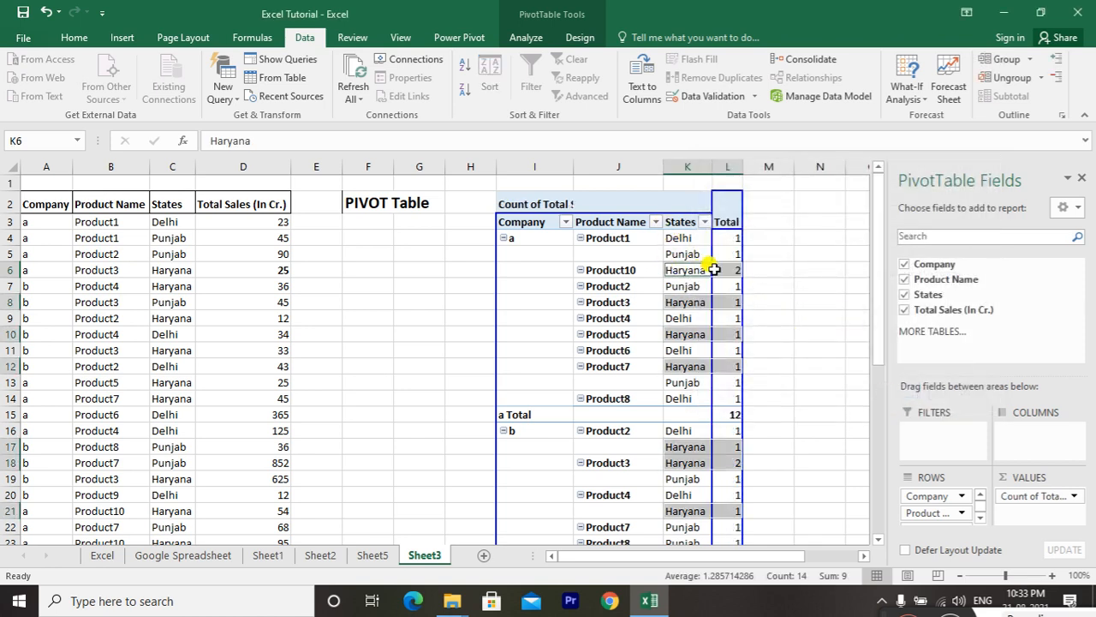
left_click(729, 270)
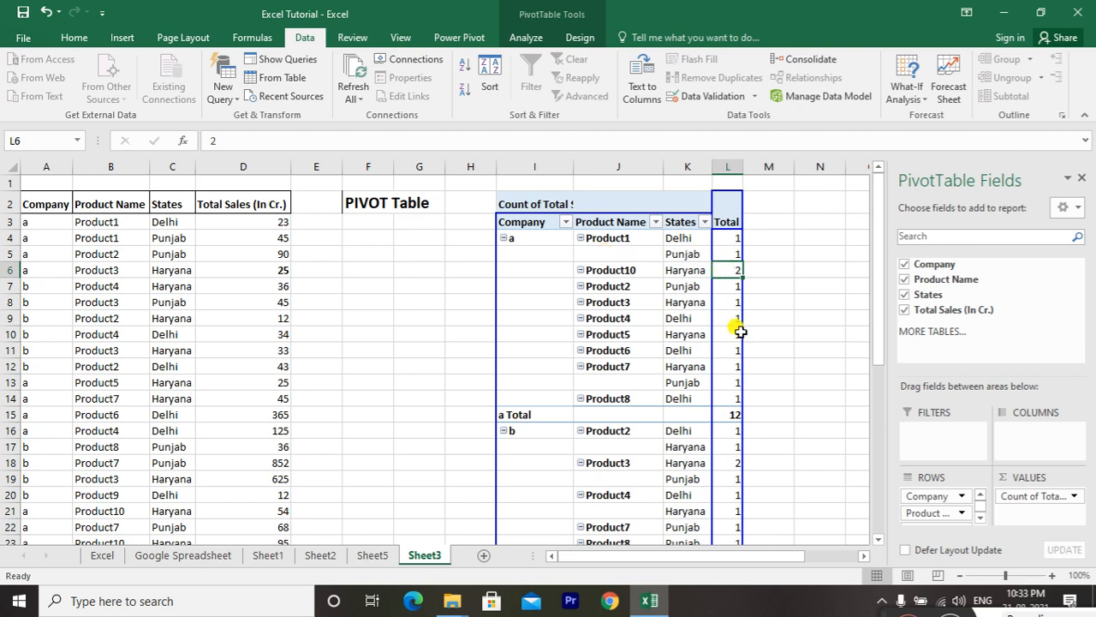
Set the Total Sales (In Cr.) value field back to summarizing by Sum.
left_click(1069, 496)
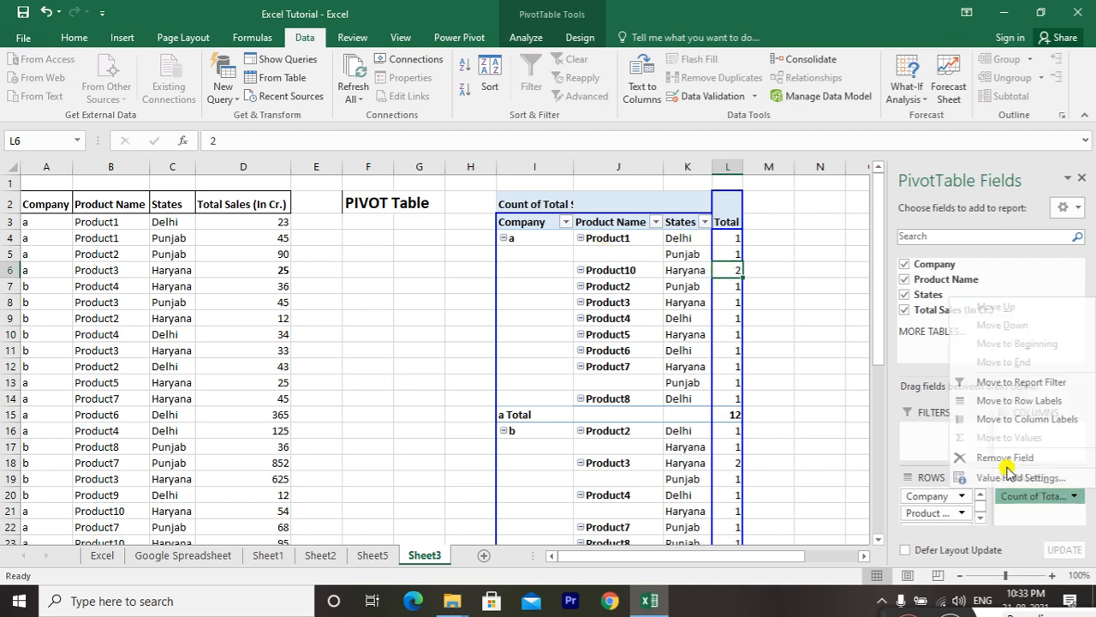
left_click(1010, 477)
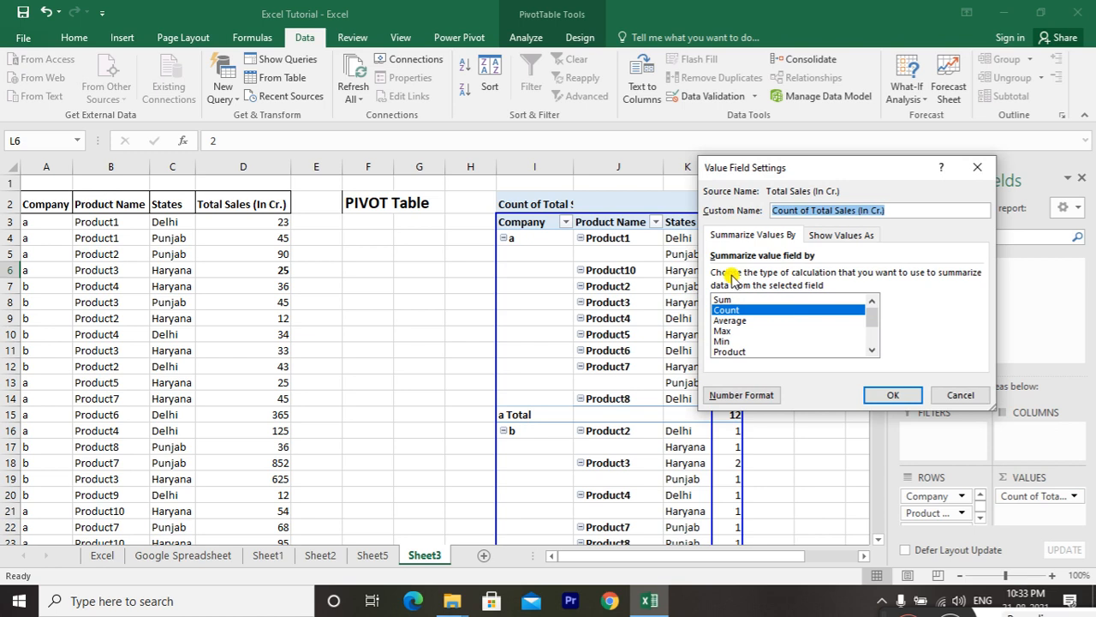
left_click(724, 300)
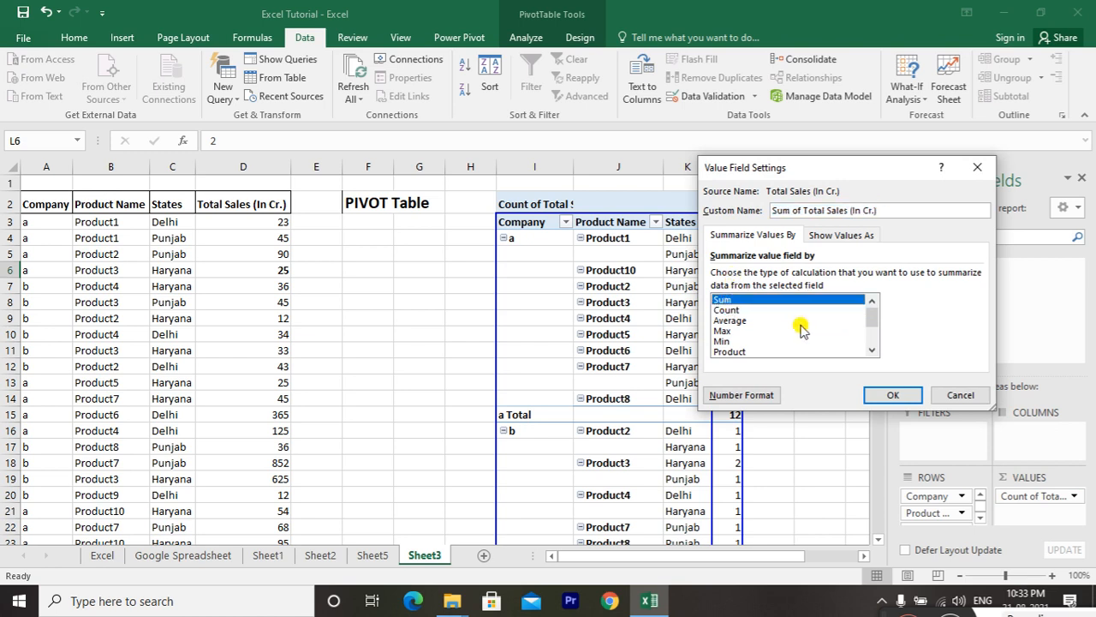
left_click(895, 395)
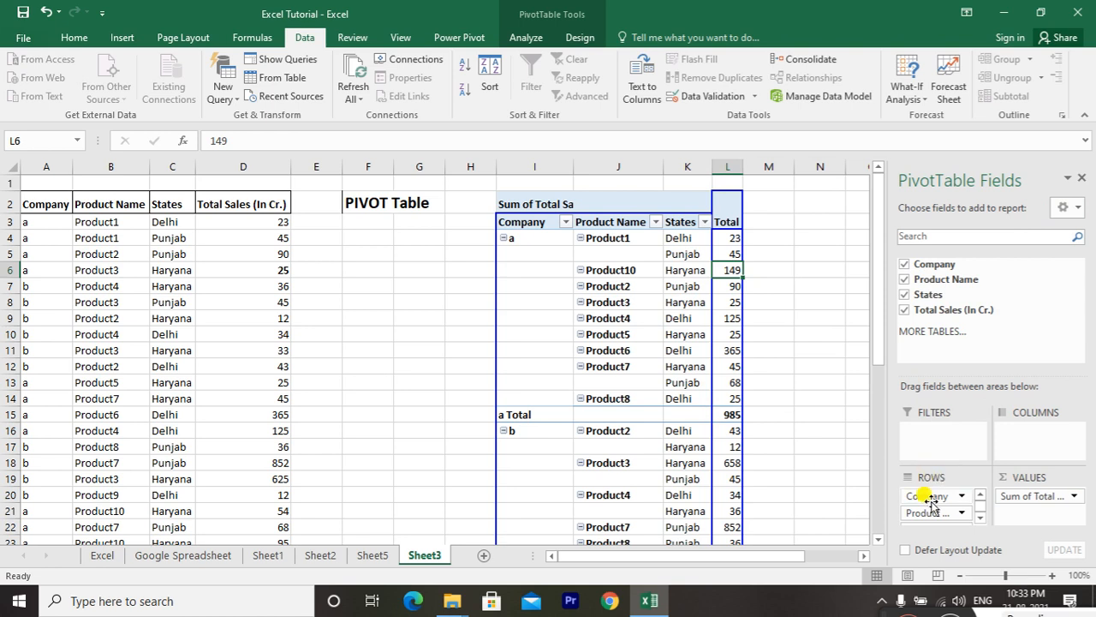
Examine the Company heading and company a's states and totals in the PivotTable.
left_click(534, 228)
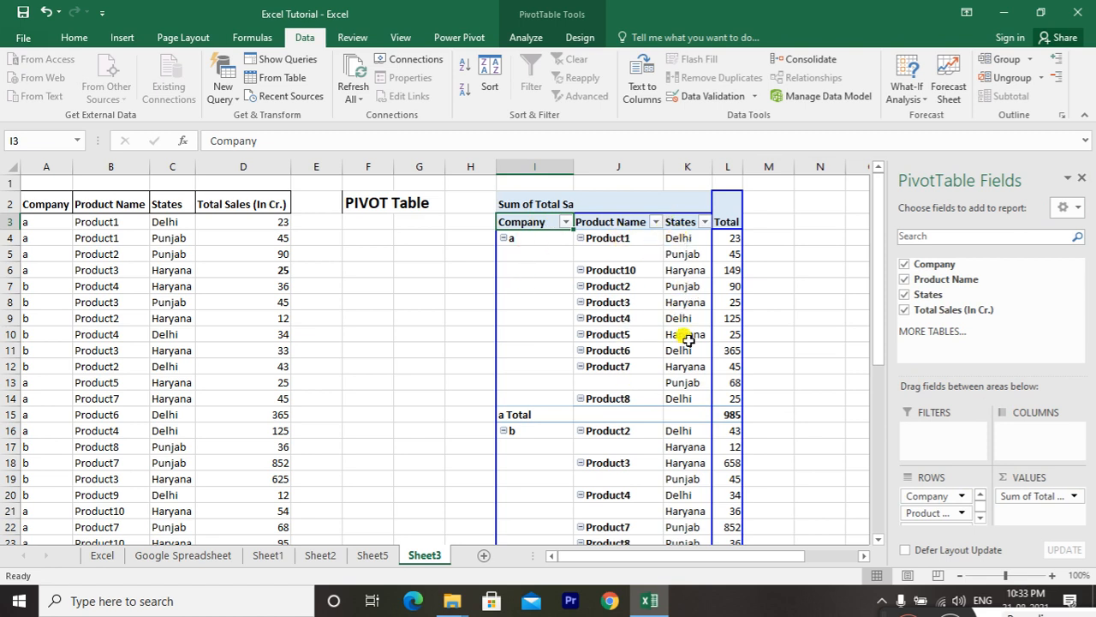
left_click_drag(704, 390, 724, 244)
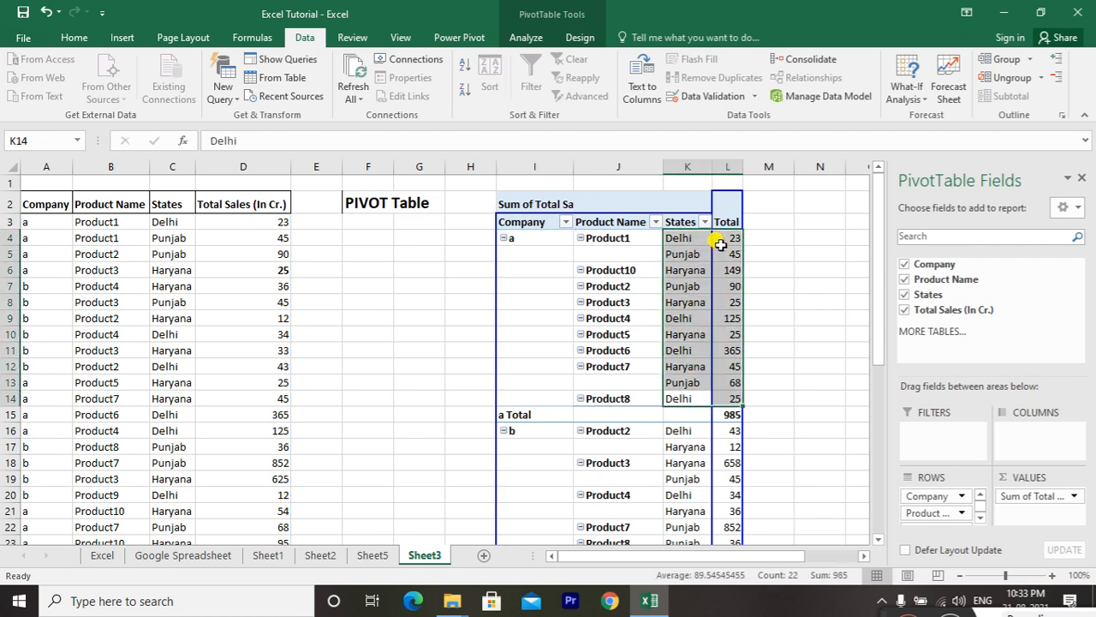
left_click(722, 246)
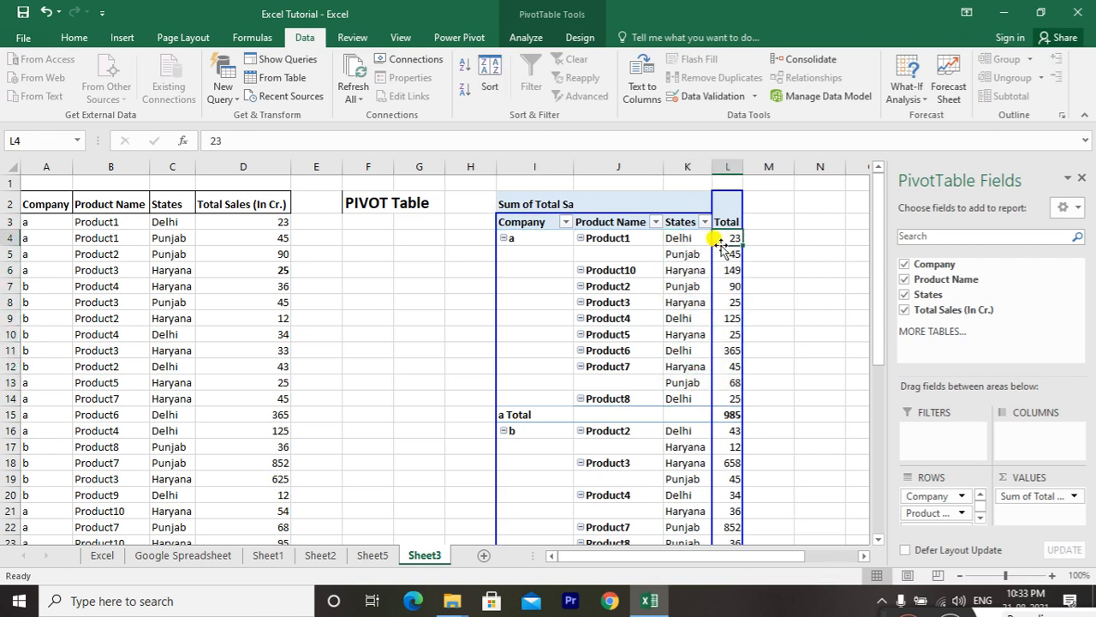
Widen column L, which holds the PivotTable's Total values.
right_click(755, 162)
right_click(738, 165)
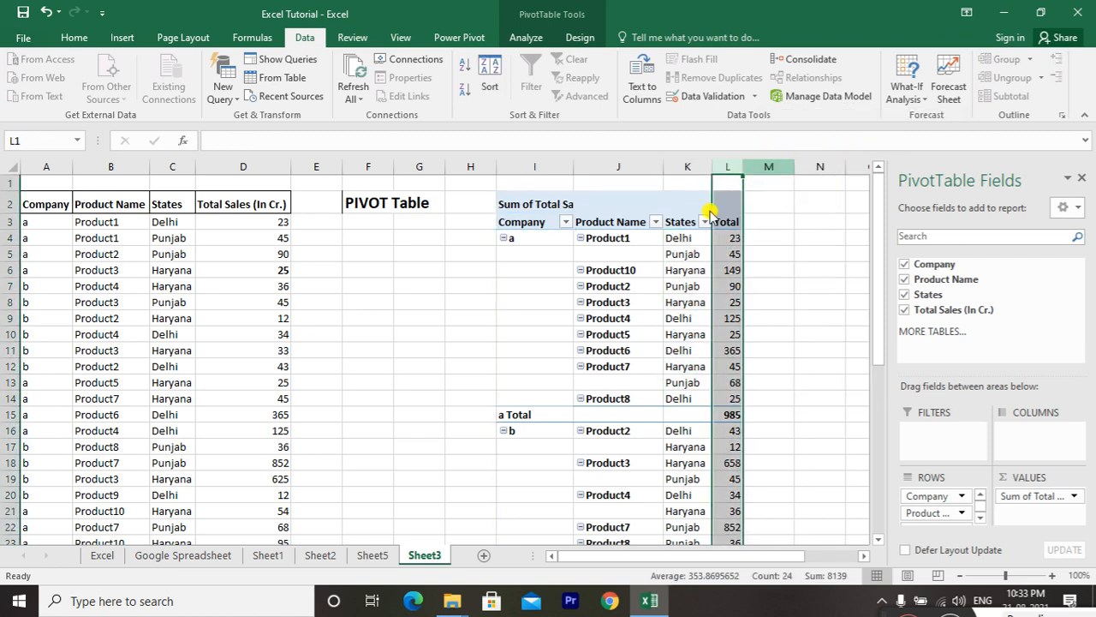
right_click(738, 166)
left_click(652, 236)
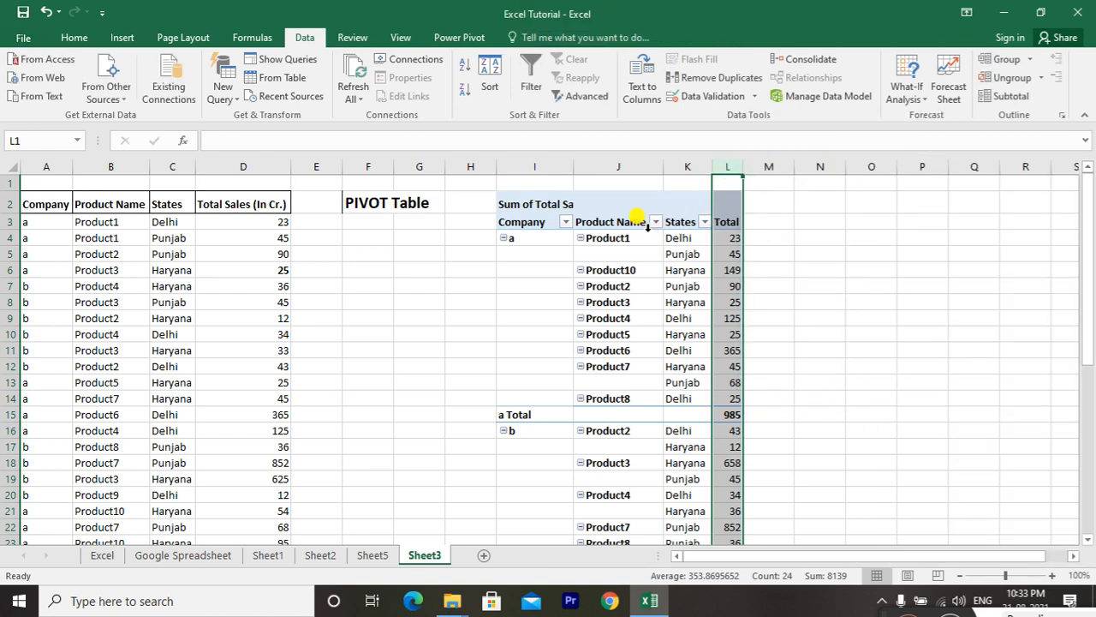
left_click(649, 227)
left_click(641, 248)
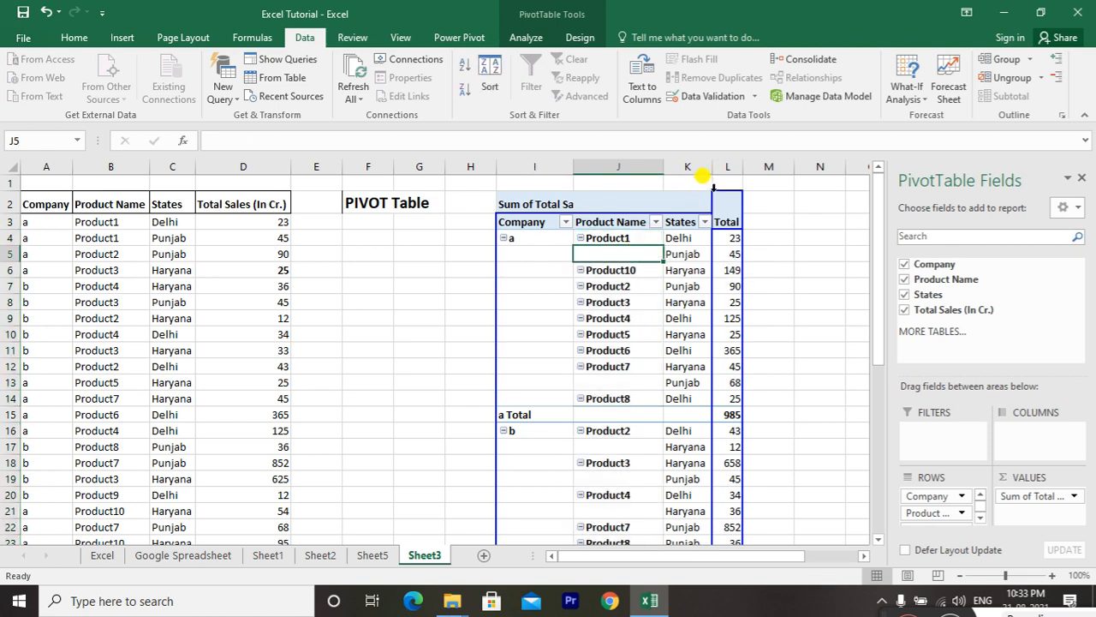
left_click_drag(740, 166, 778, 166)
mouse_move(771, 253)
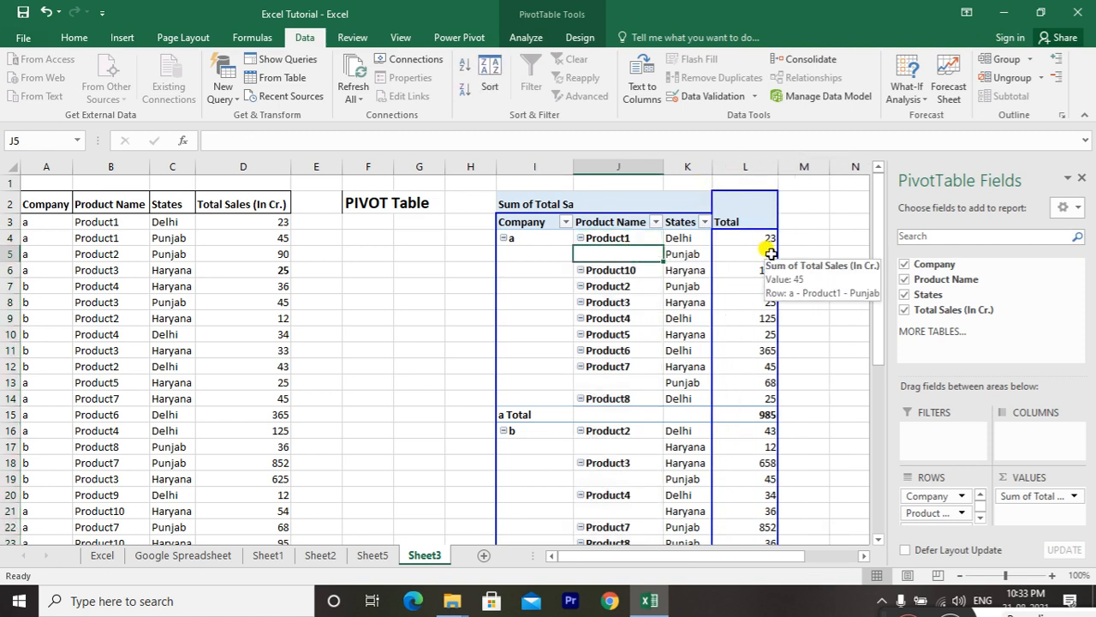
key("Right")
key("Right")
key("Right")
key("Right")
key("Right")
key("Right")
key("Left")
key("Left")
key("Left")
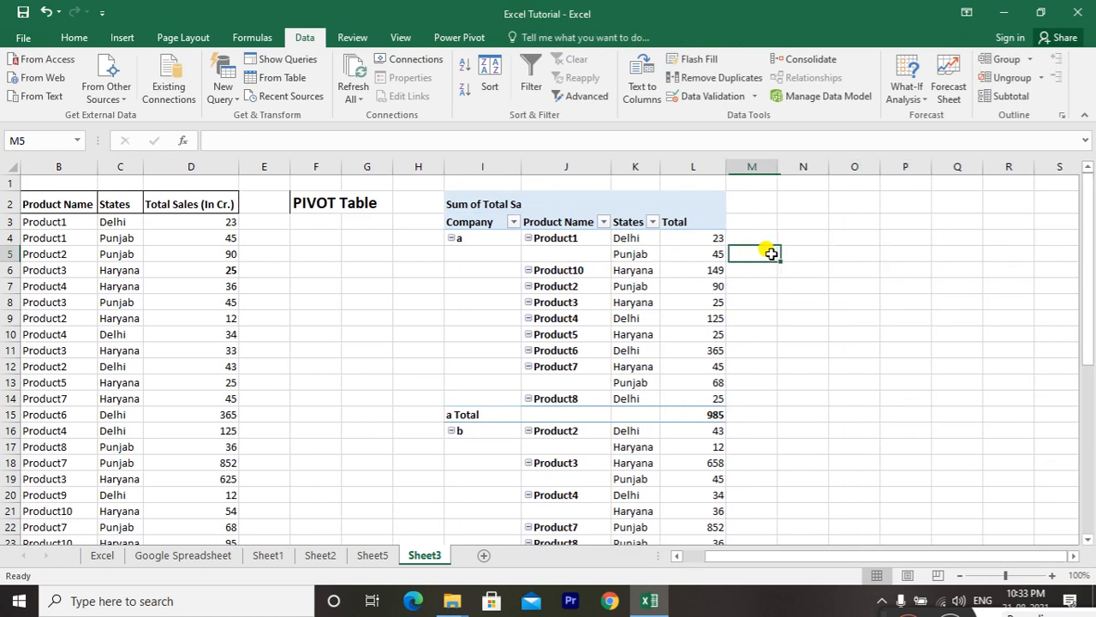
key("Left")
key("Left")
key("Left")
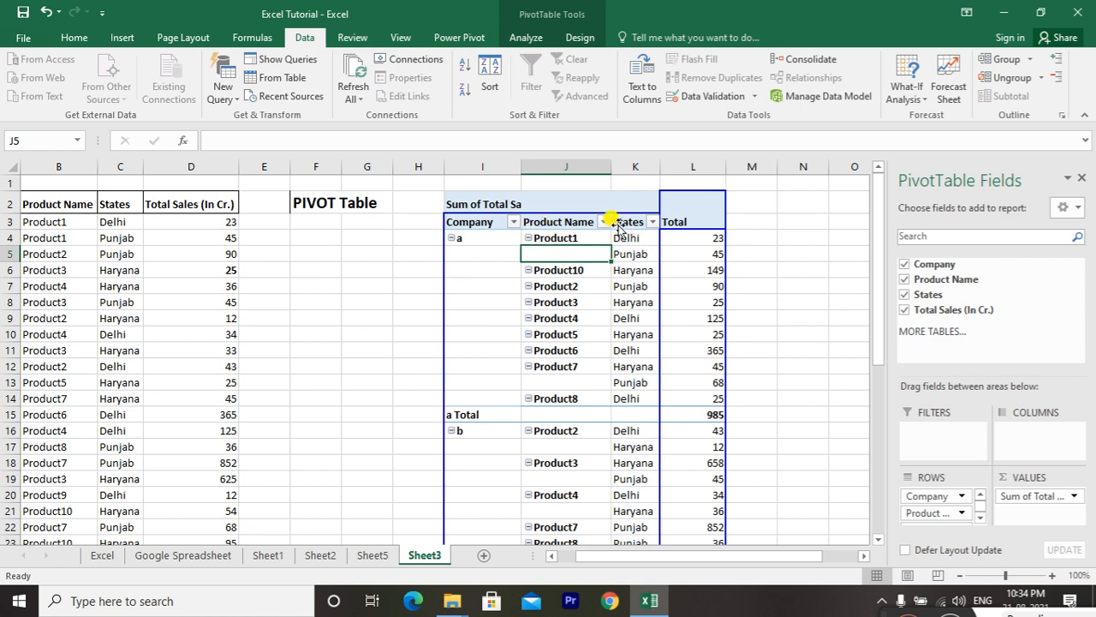
left_click(735, 222)
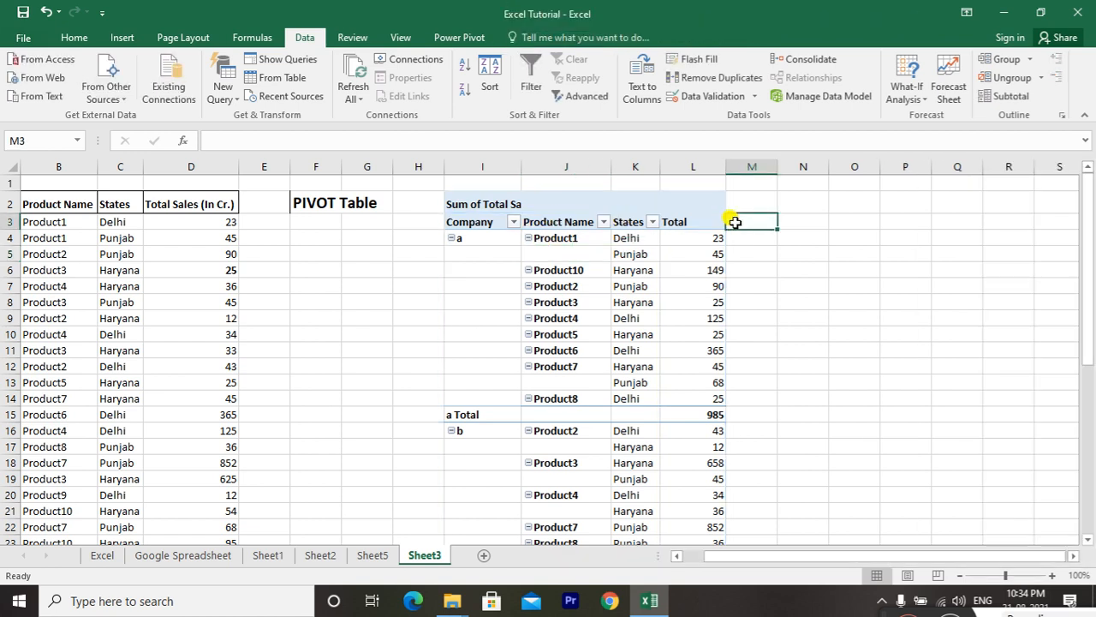
key("shift+Right")
key("shift+Right")
key("shift+Right")
key("shift+Right")
Move the States field from the PivotTable's rows to its columns and inspect the Delhi heading and company a's block.
key("Left")
key("Left")
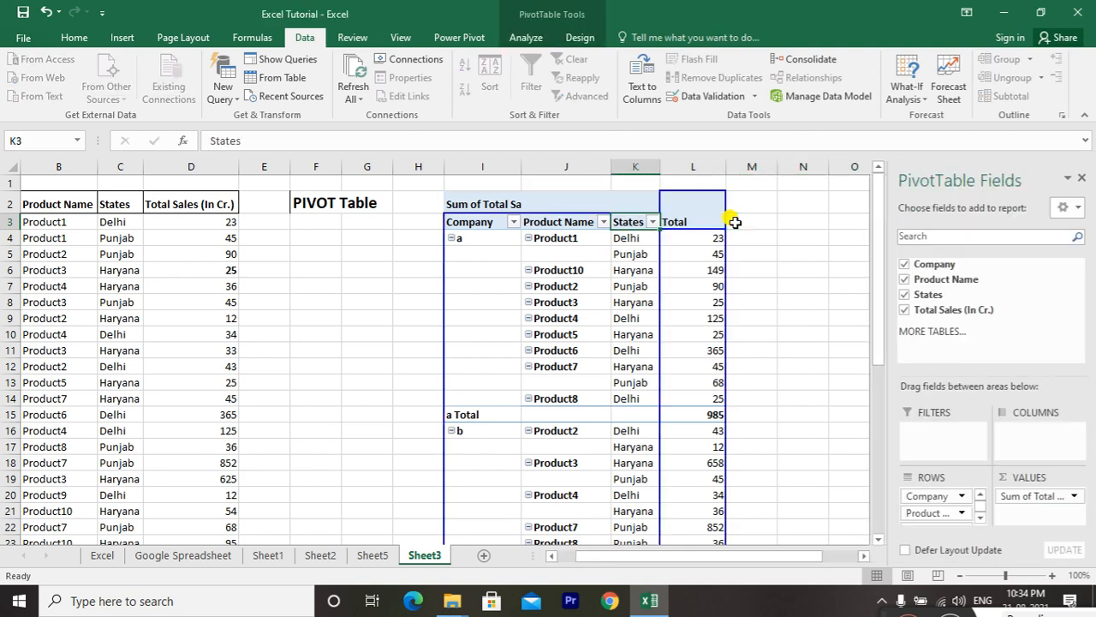
key("Down")
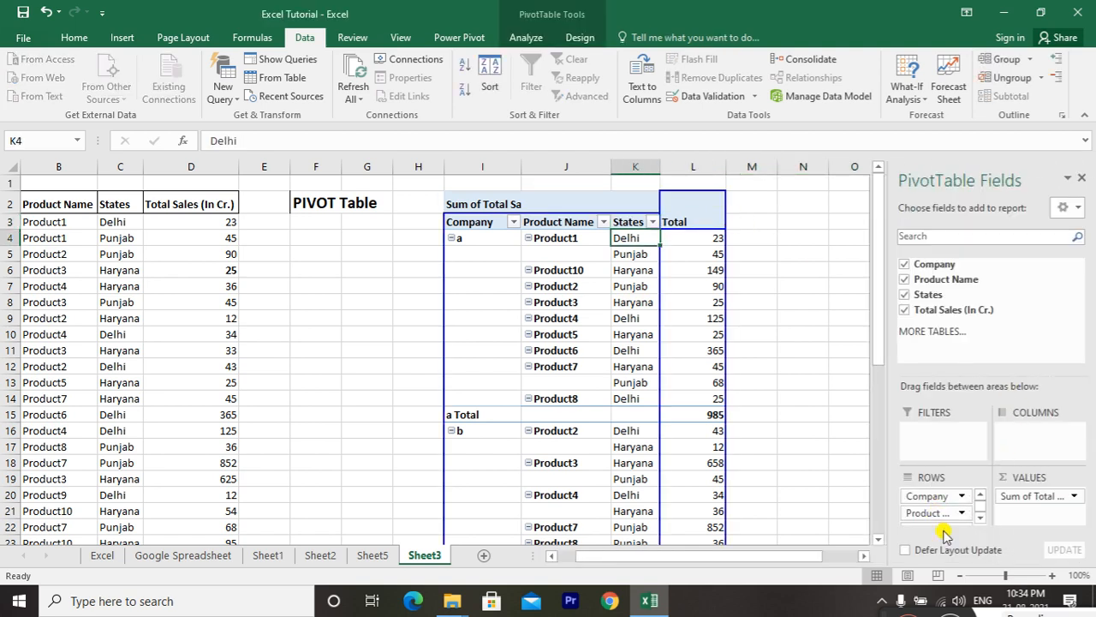
left_click(982, 517)
left_click_drag(930, 516, 1024, 452)
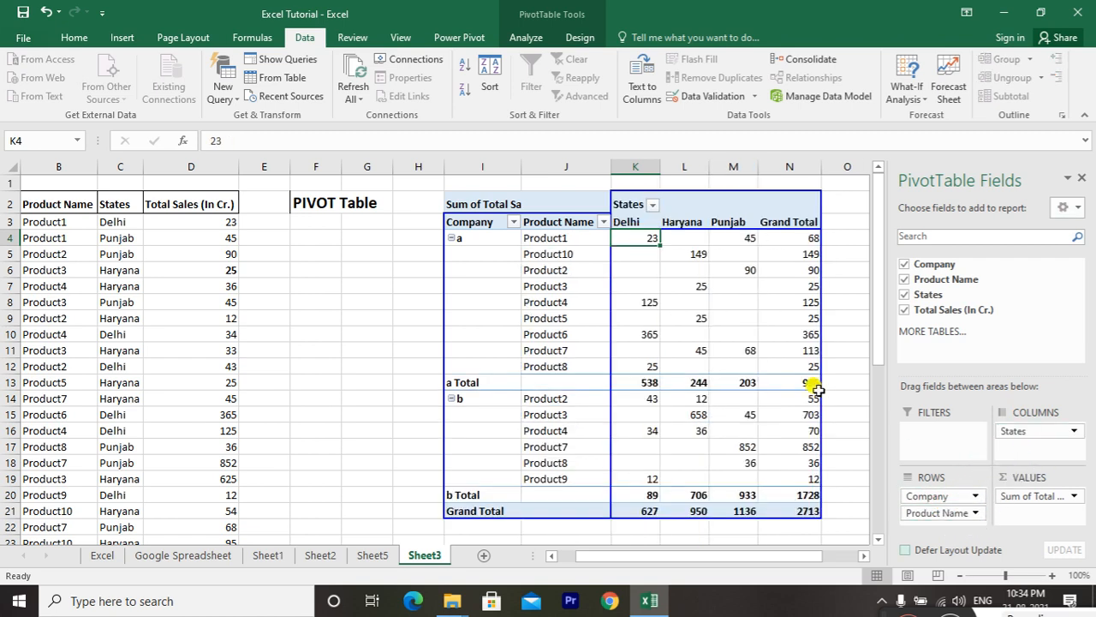
left_click(639, 223)
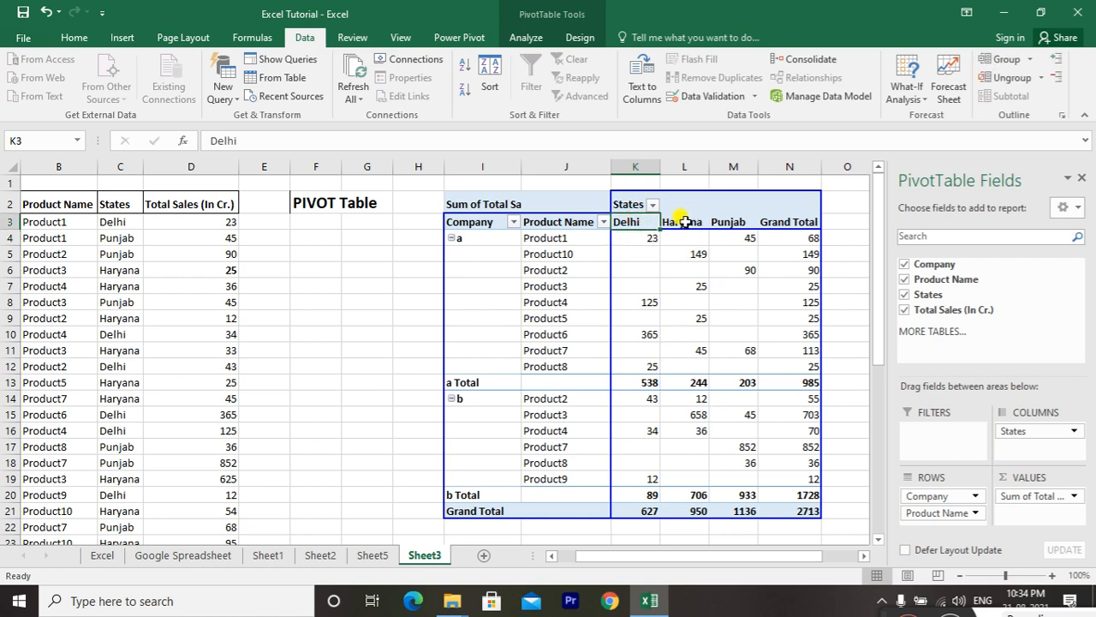
left_click(461, 236)
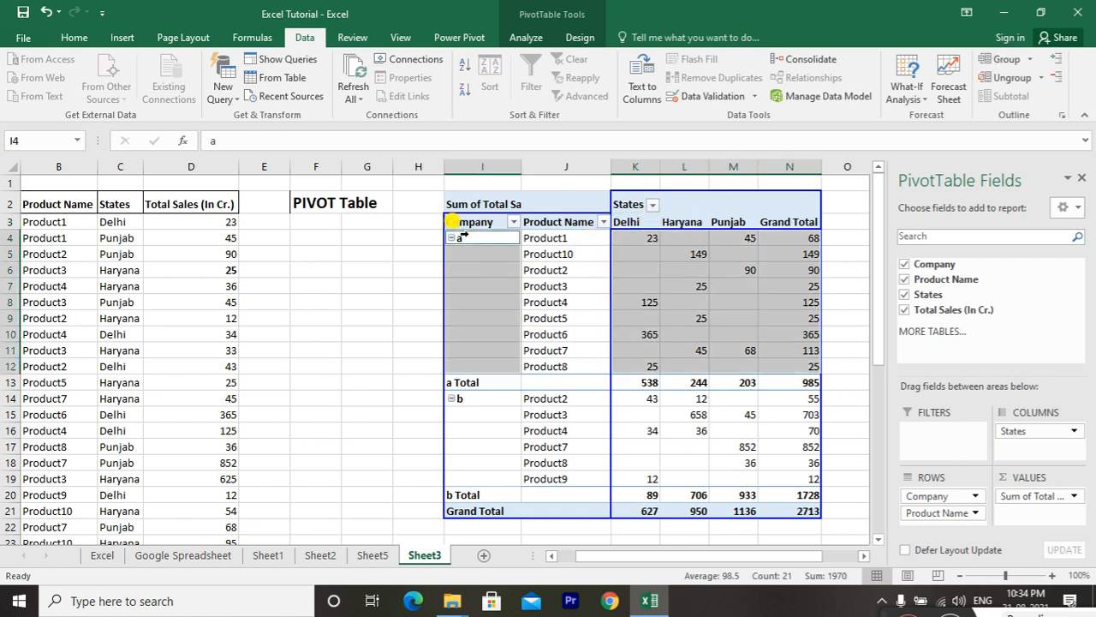
Examine company a's Product1 and Product10 sales across the state columns and Grand Total in the PivotTable.
left_click(557, 237)
left_click(480, 237)
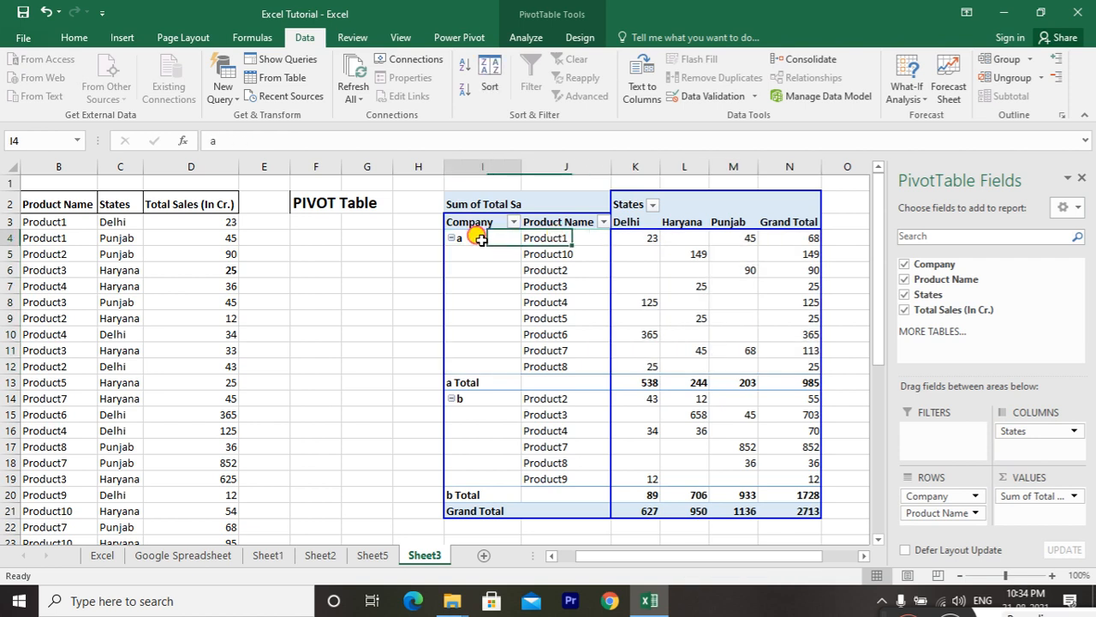
left_click(566, 239)
left_click(643, 238)
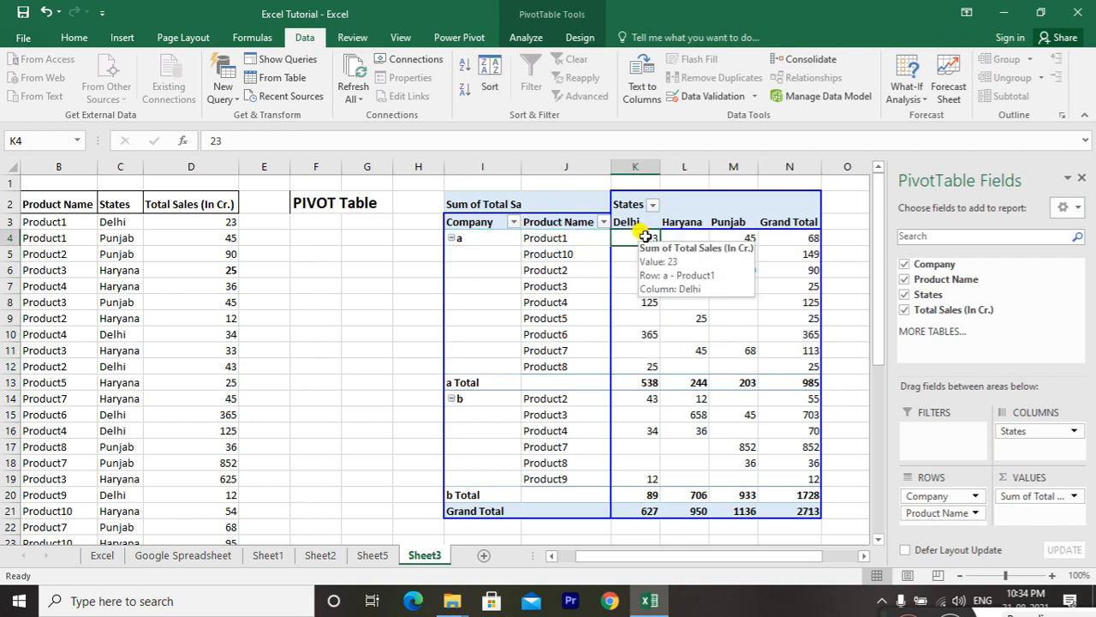
key("Right")
key("Right")
key("Right")
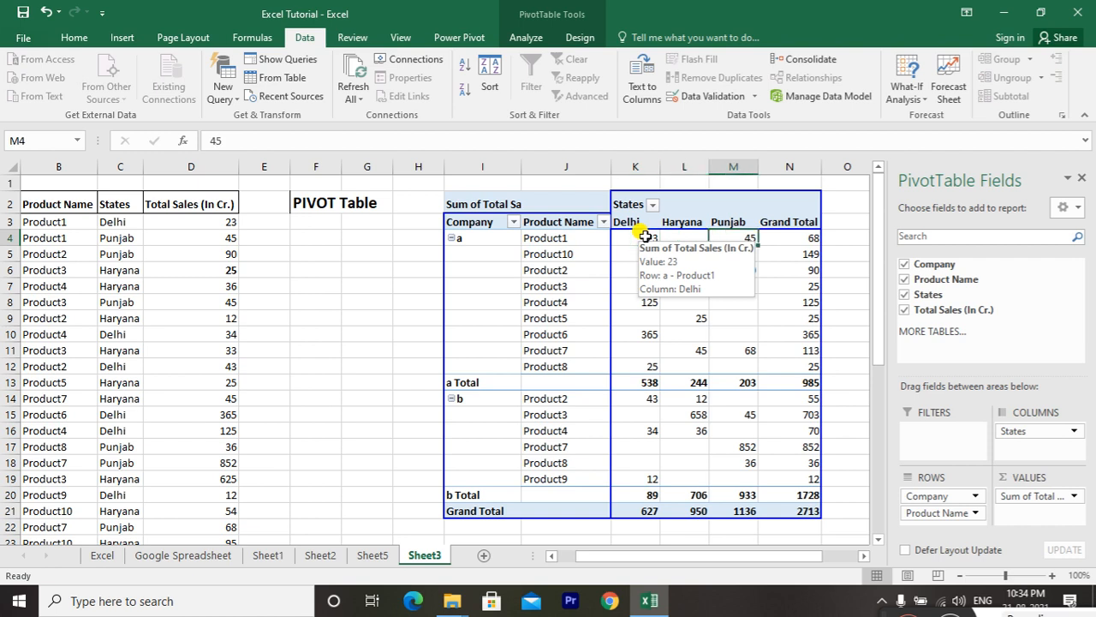
key("Left")
key("Left")
key("Left")
key("Down")
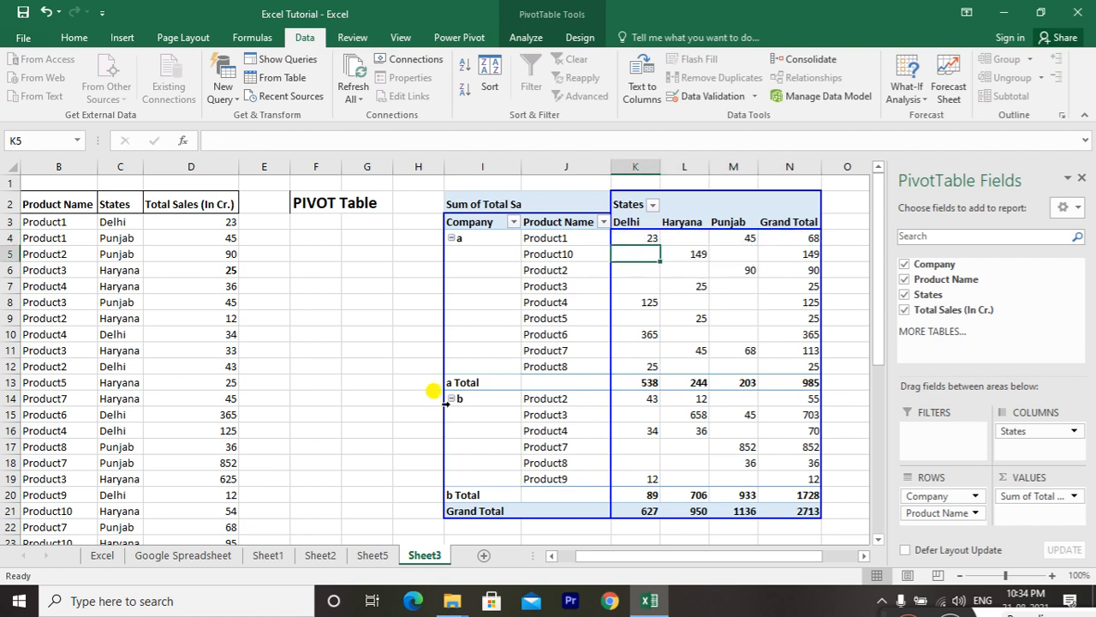
key("Right")
key("Right")
key("Right")
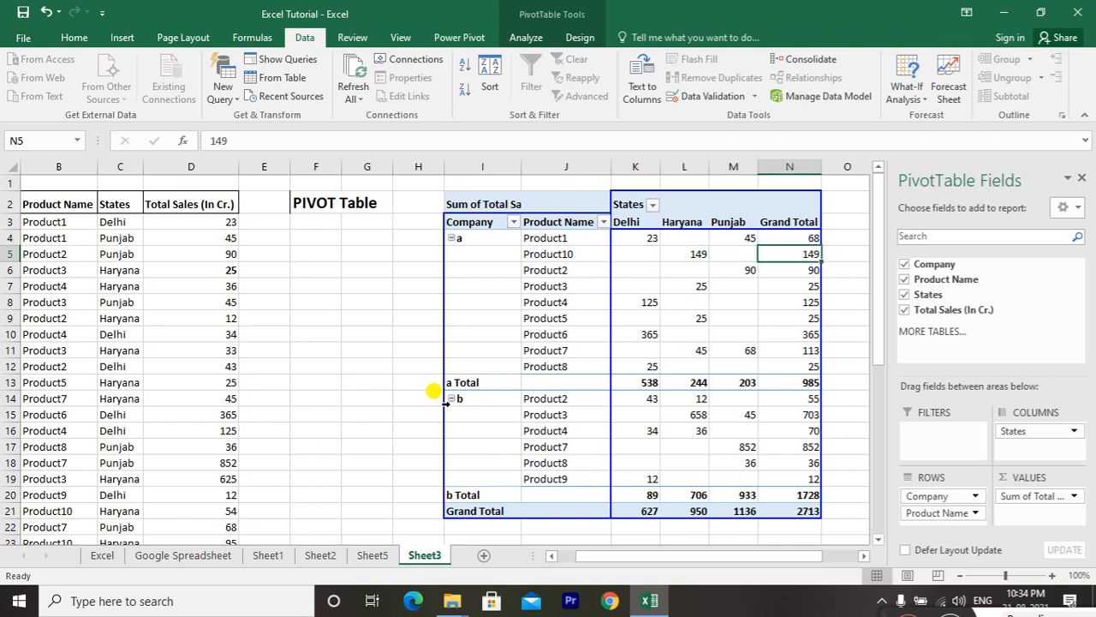
key("Left")
key("Left")
Change the state of company a's Product10 source record in cell C21 to Punjab.
left_click(202, 411)
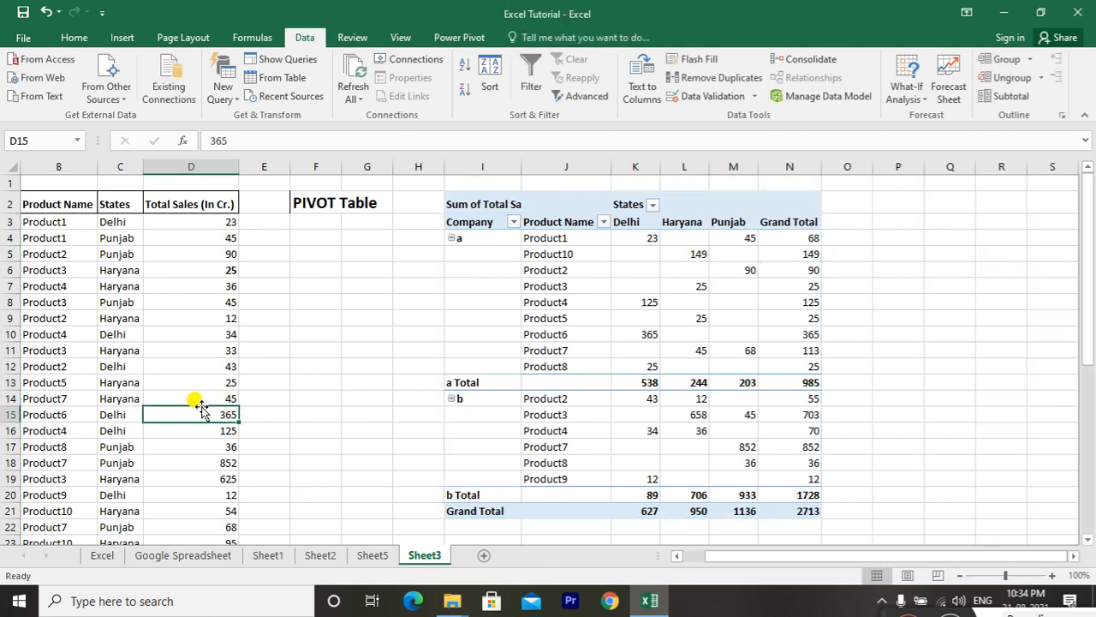
key("Home")
key("Down")
key("Down")
key("Down")
key("Down")
key("Down")
key("Down")
key("Down")
key("Down")
key("Down")
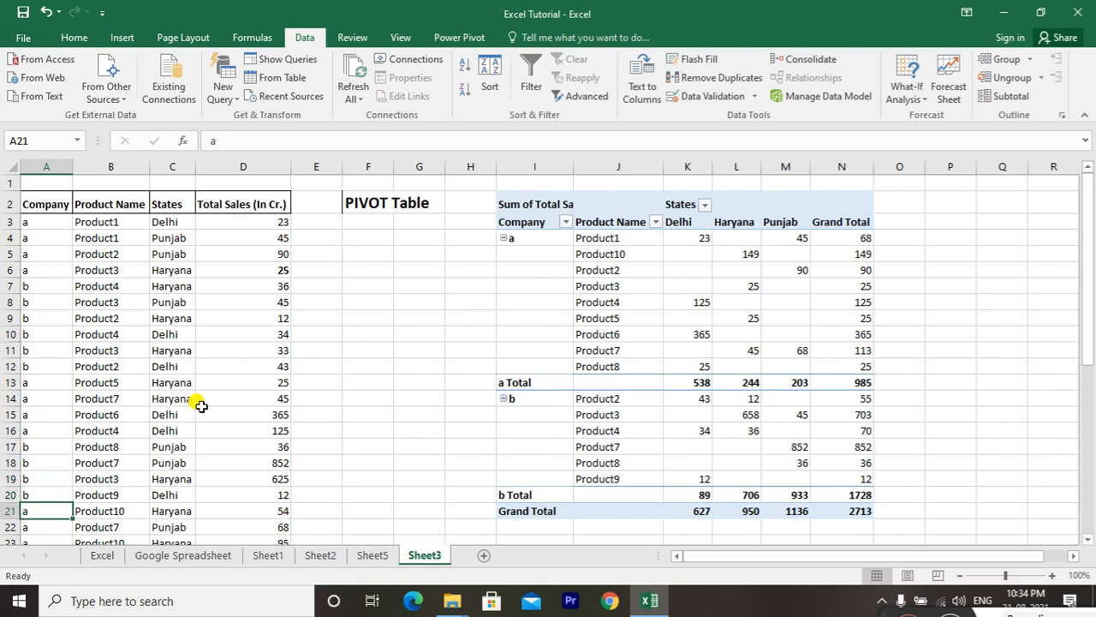
key("Up")
key("Up")
key("Up")
key("Right")
key("Right")
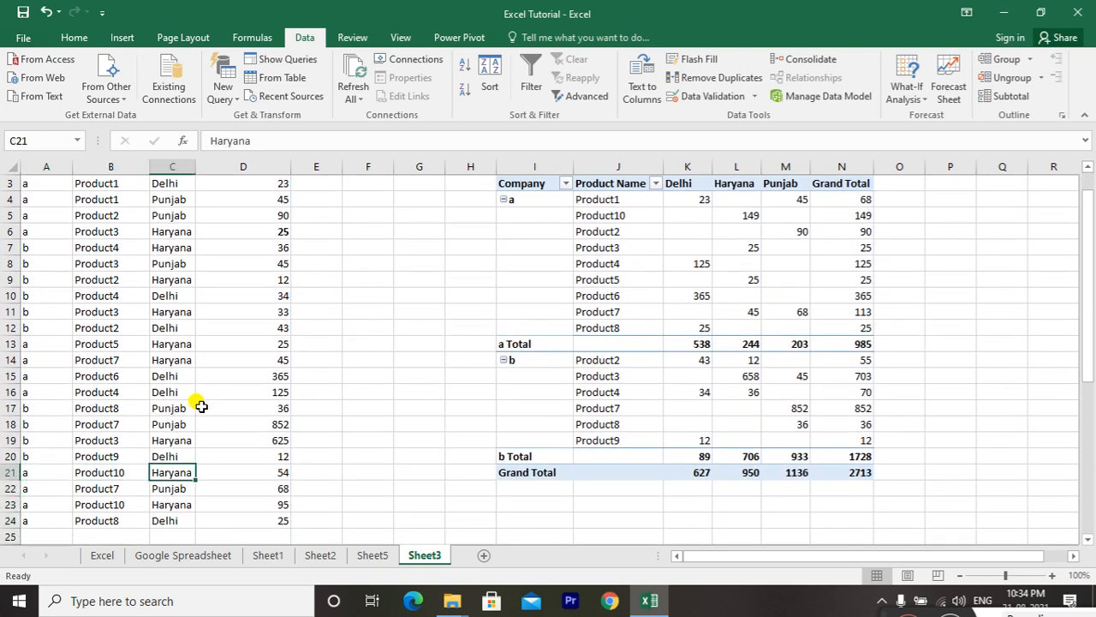
type("Punjab")
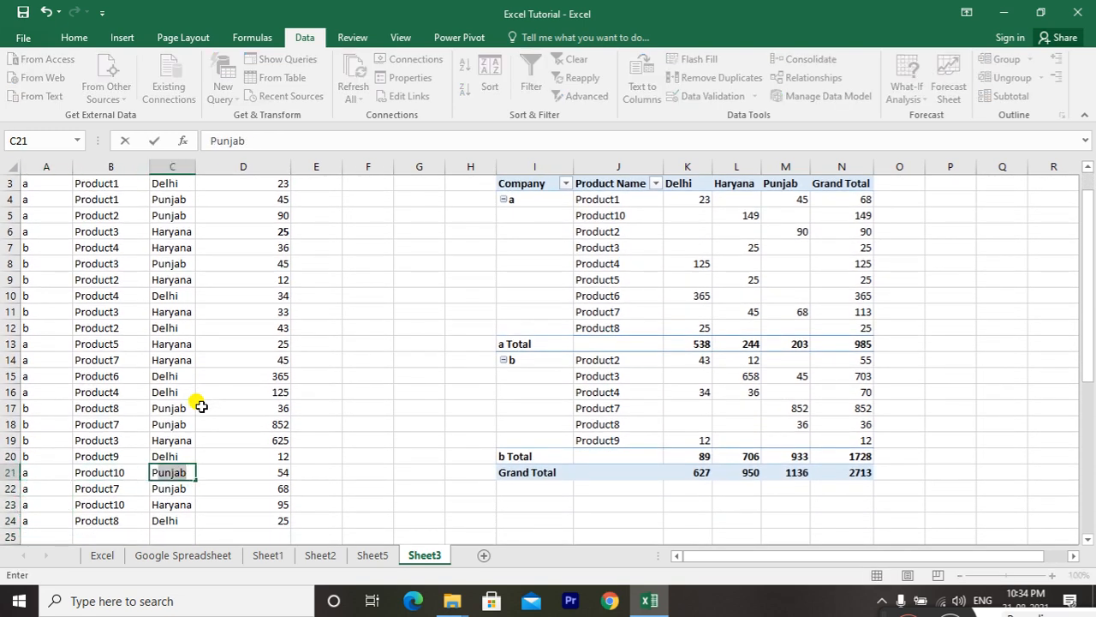
key("Return")
key("Right")
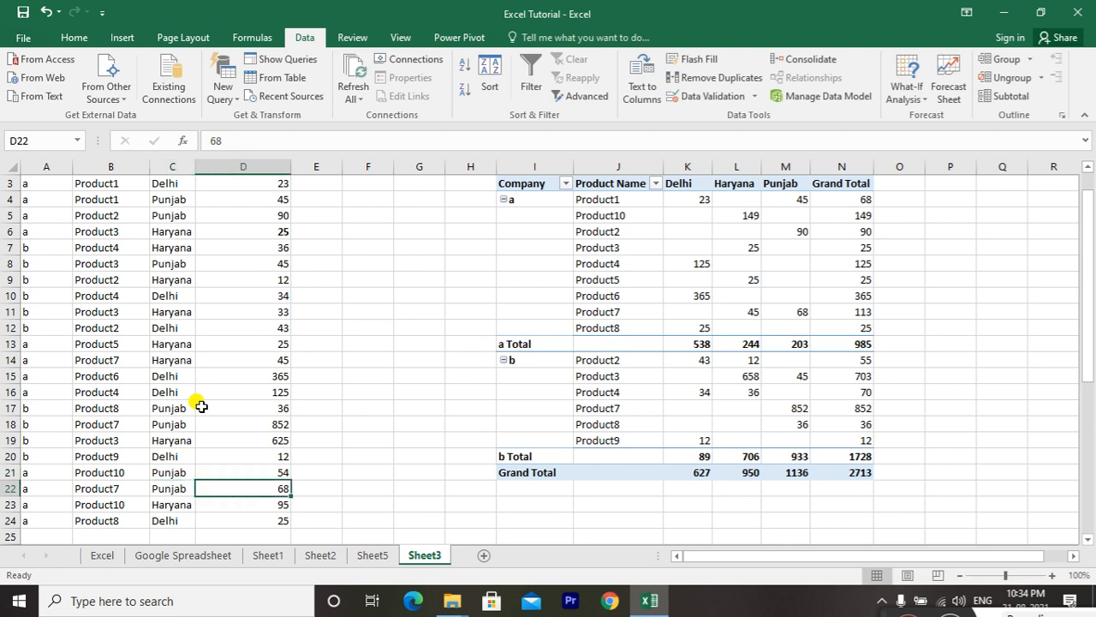
key("Up")
key("Left")
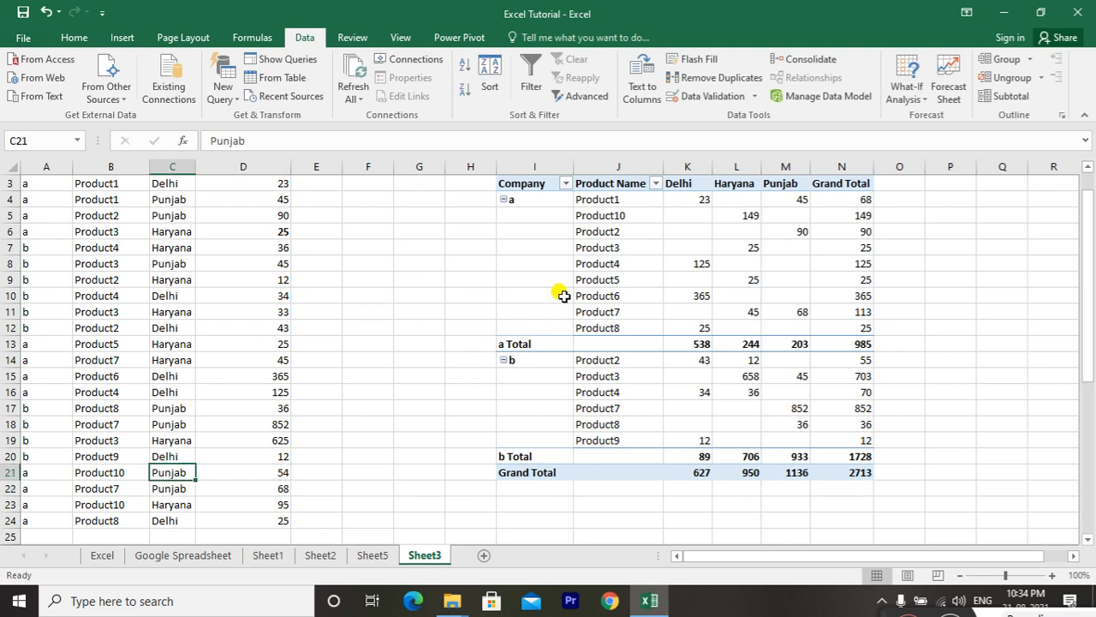
Check Product10's Haryana and Punjab values in the PivotTable and refresh it from the edited source data.
left_click(727, 213)
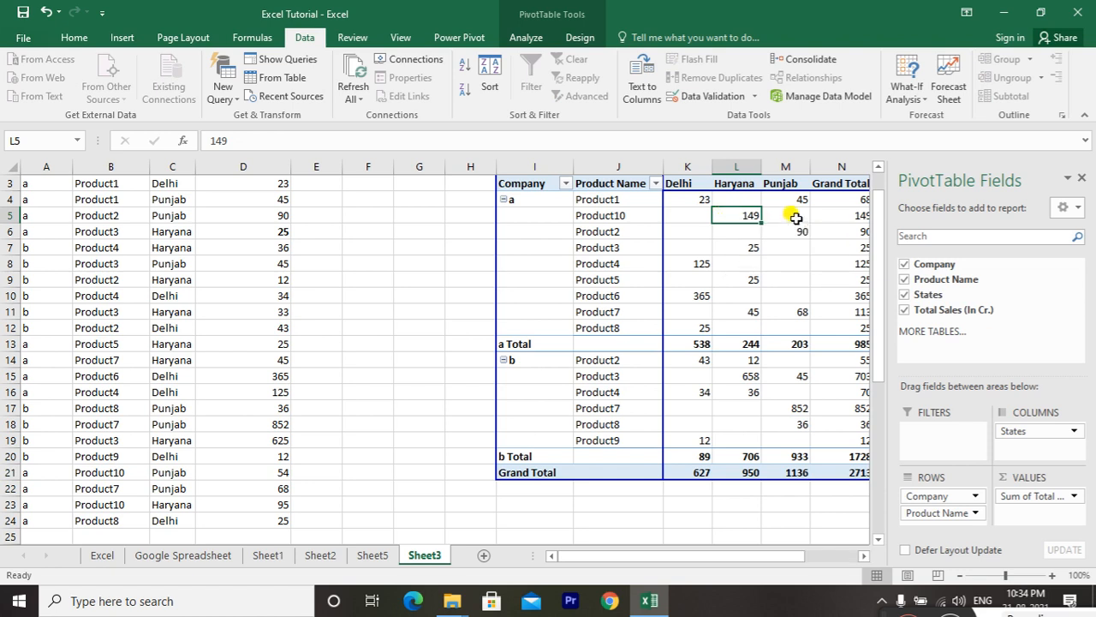
left_click(796, 216)
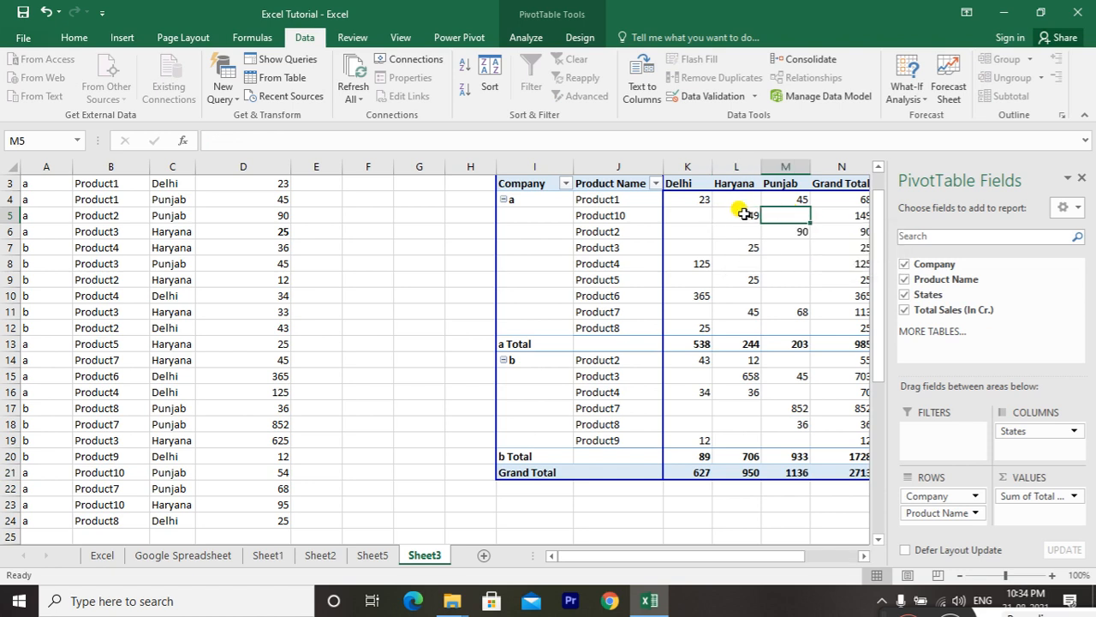
left_click(352, 68)
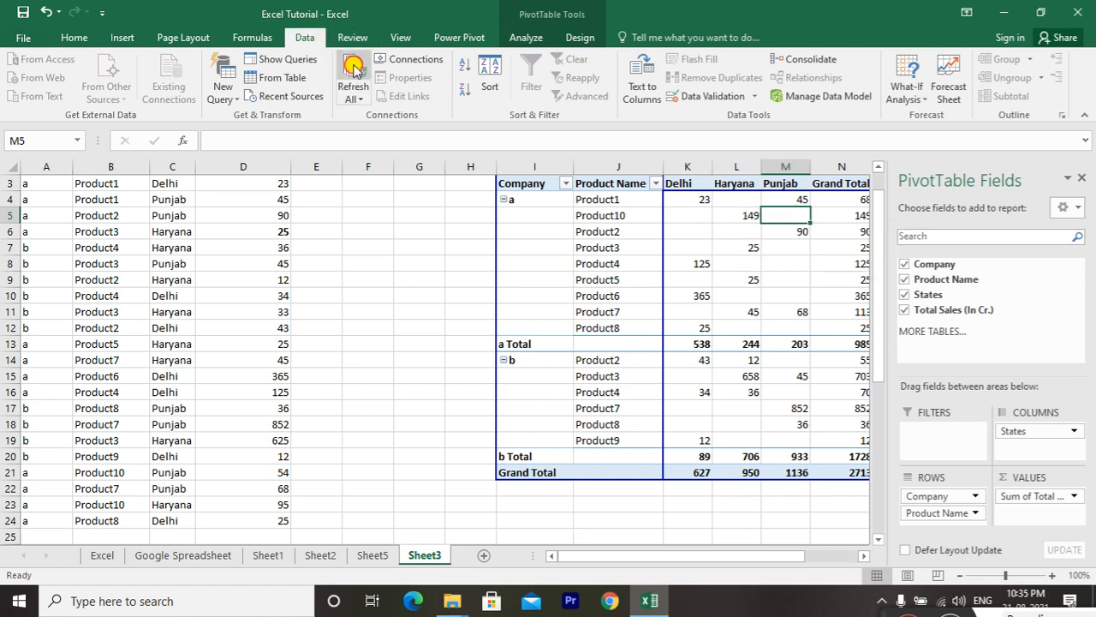
Examine the refreshed Product10 values and the state and Grand Total headings in the PivotTable.
left_click(733, 216)
key("Right")
key("Up")
key("Up")
key("Up")
key("Up")
key("Down")
key("Down")
key("Down")
key("Right")
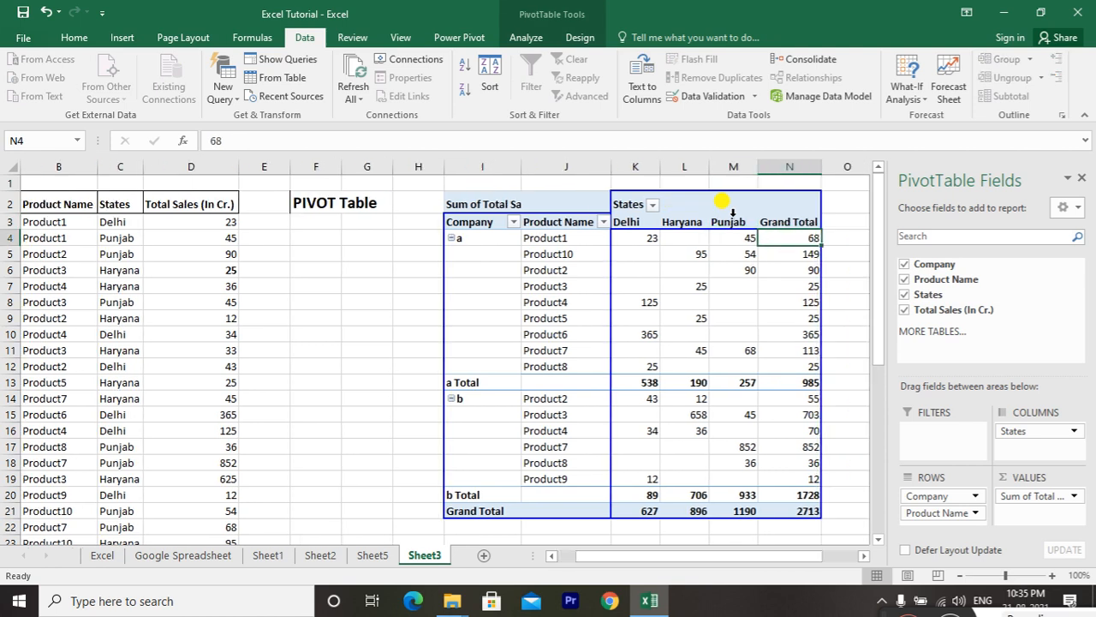
key("Up")
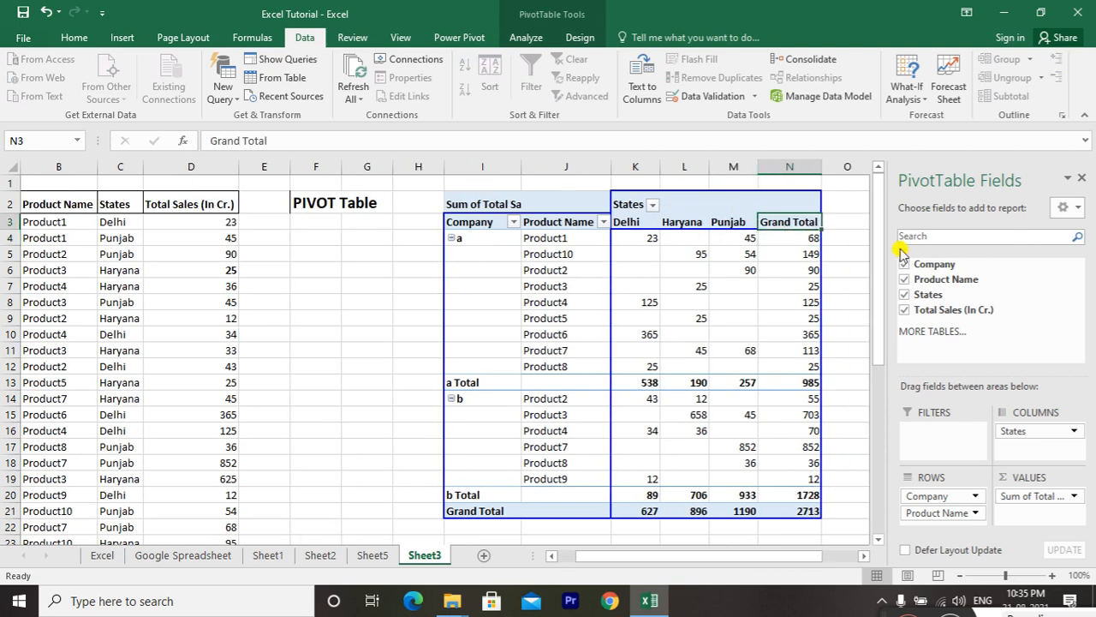
left_click(672, 222)
left_click(625, 222)
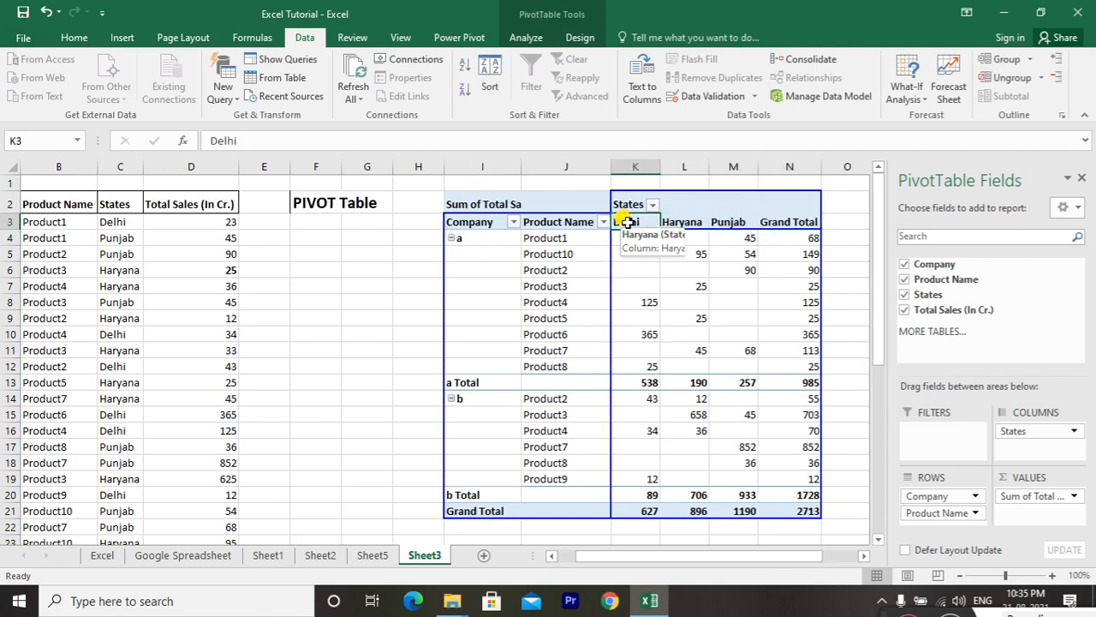
Move the States field to the PivotTable's rows and the Product Name field to its columns.
left_click_drag(1043, 430, 942, 514)
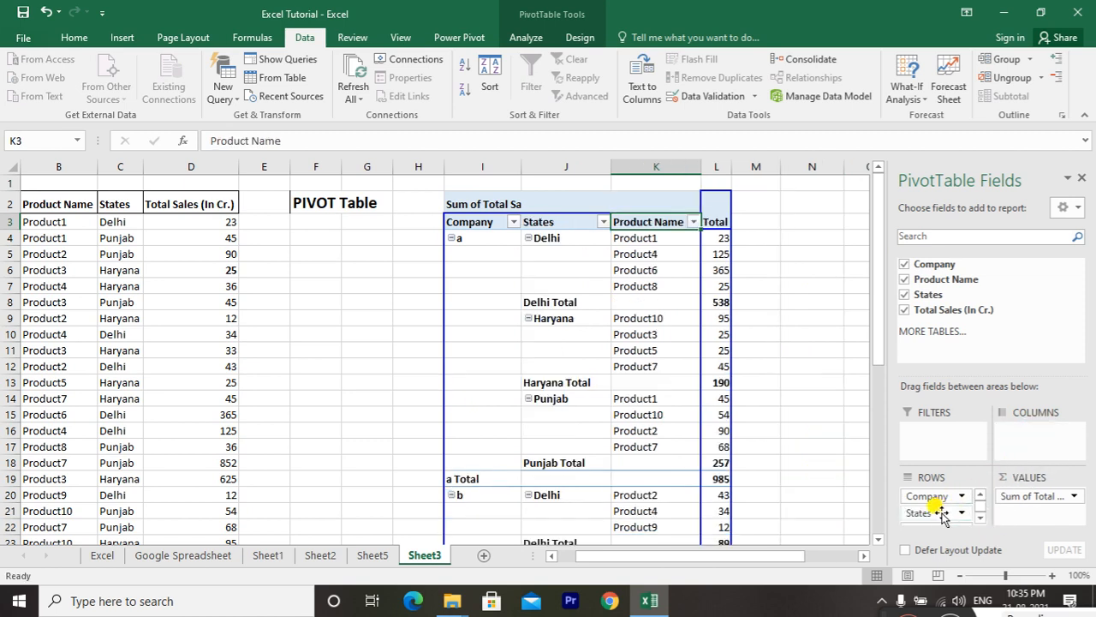
scroll(935, 519, "down", 1)
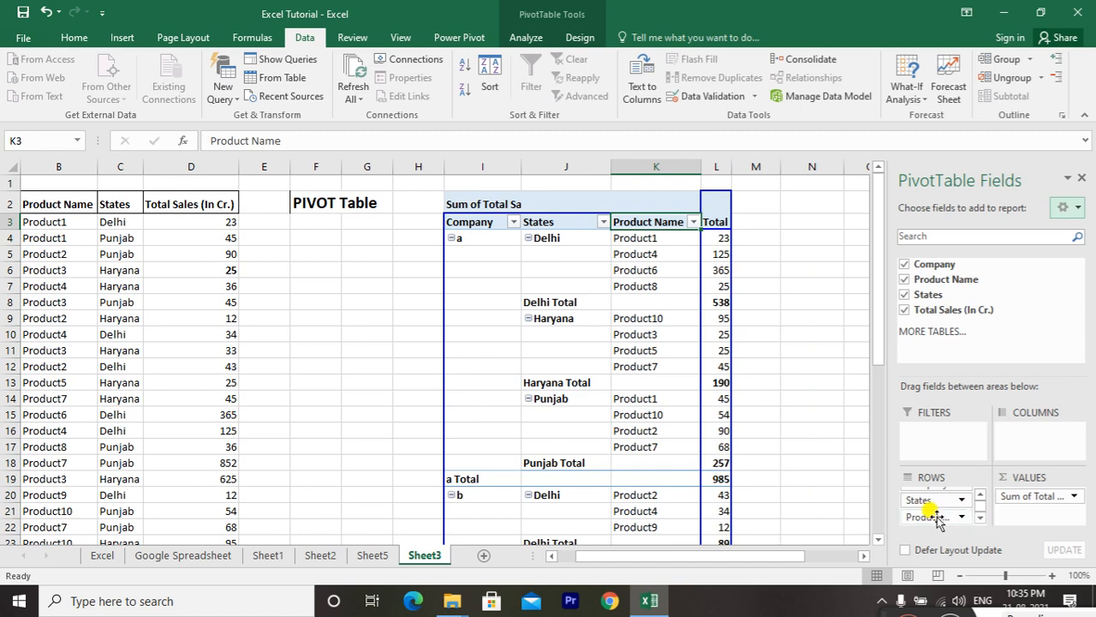
left_click_drag(934, 517, 1006, 433)
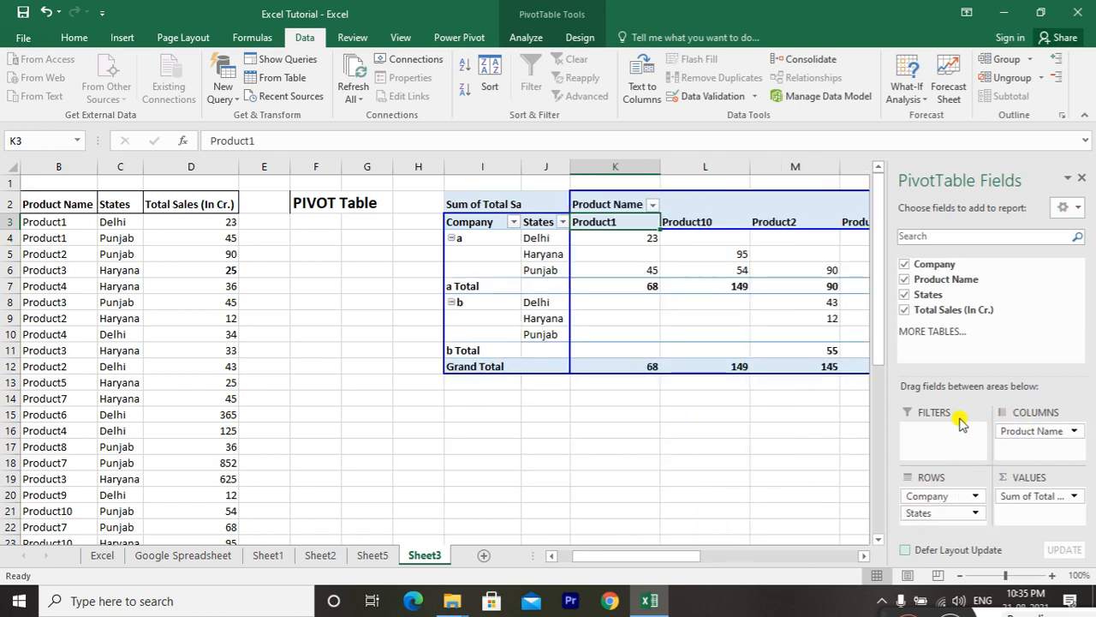
Examine company a's Delhi row across all product columns through to the Grand Total.
left_click(473, 240)
key("Right")
key("Right")
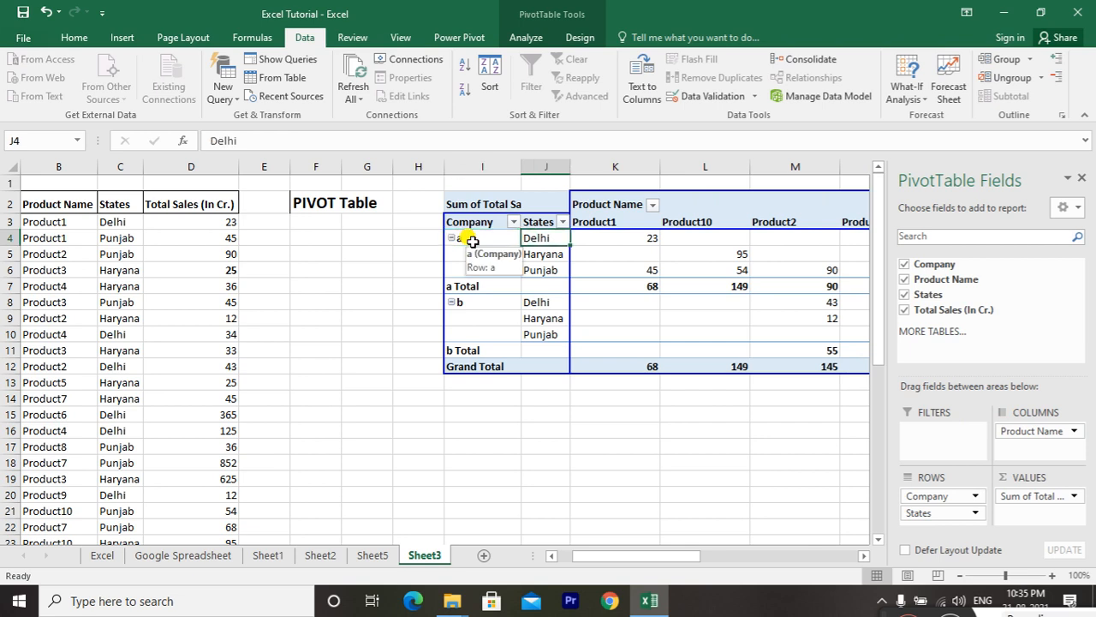
key("Right")
key("Right")
key("Right")
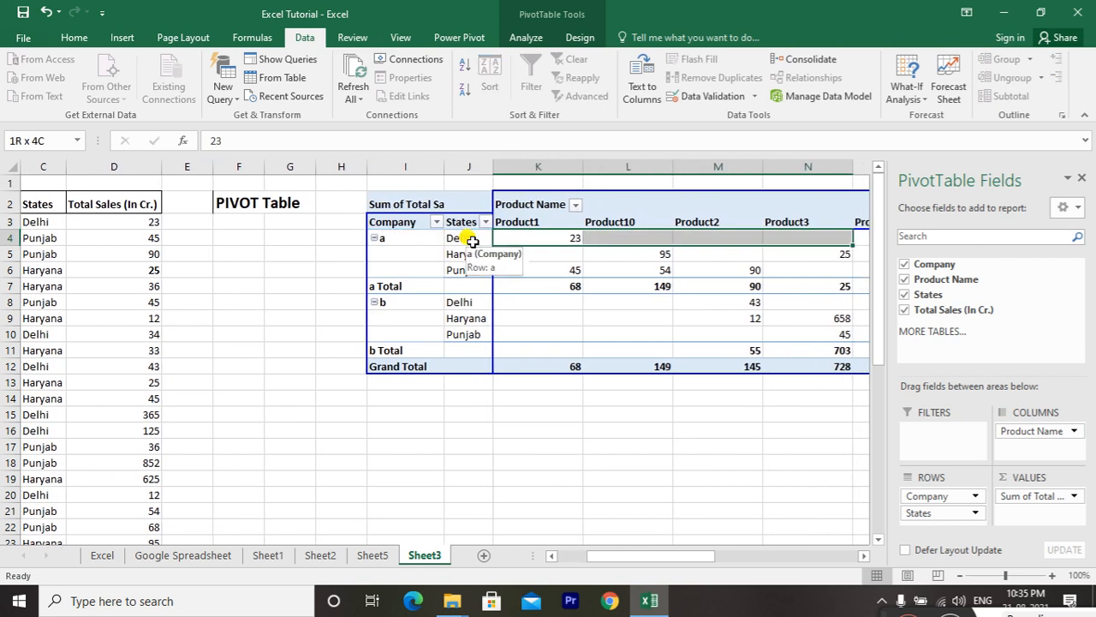
key("Left")
key("Left")
key("Left")
key("Right")
key("Right")
key("Right")
key("Right")
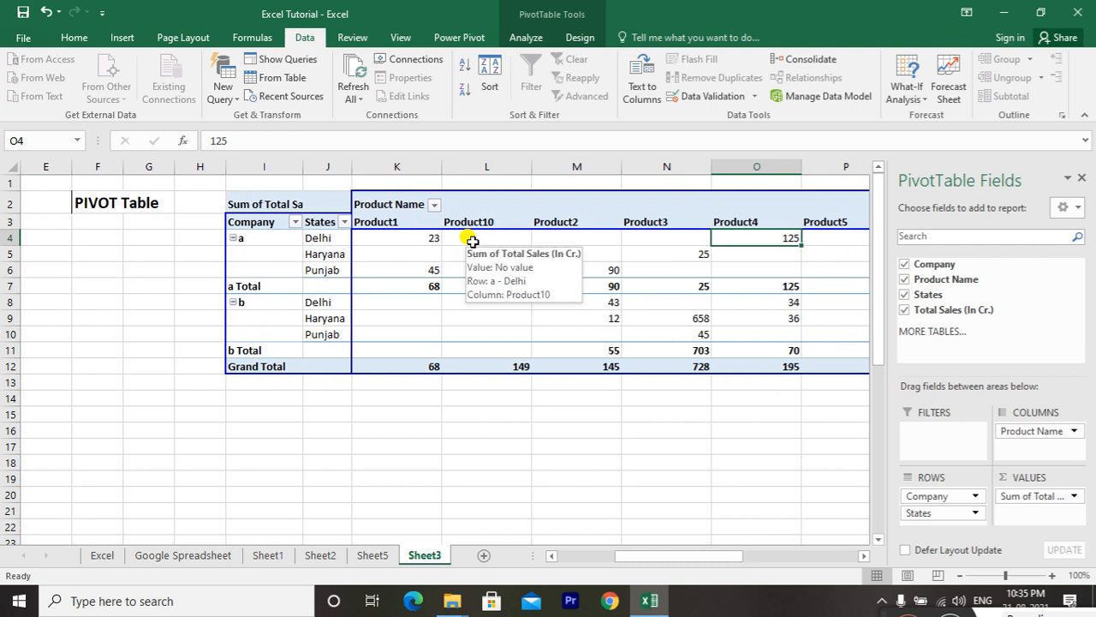
key("Right")
key("Right")
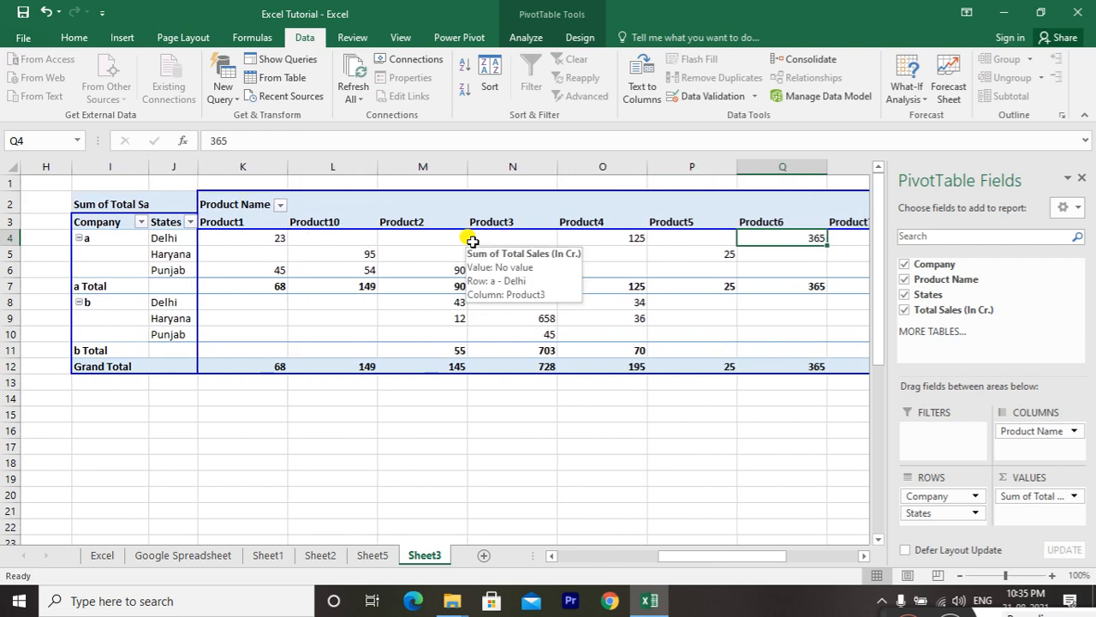
key("Right")
key("Right")
key("Right")
key("Right")
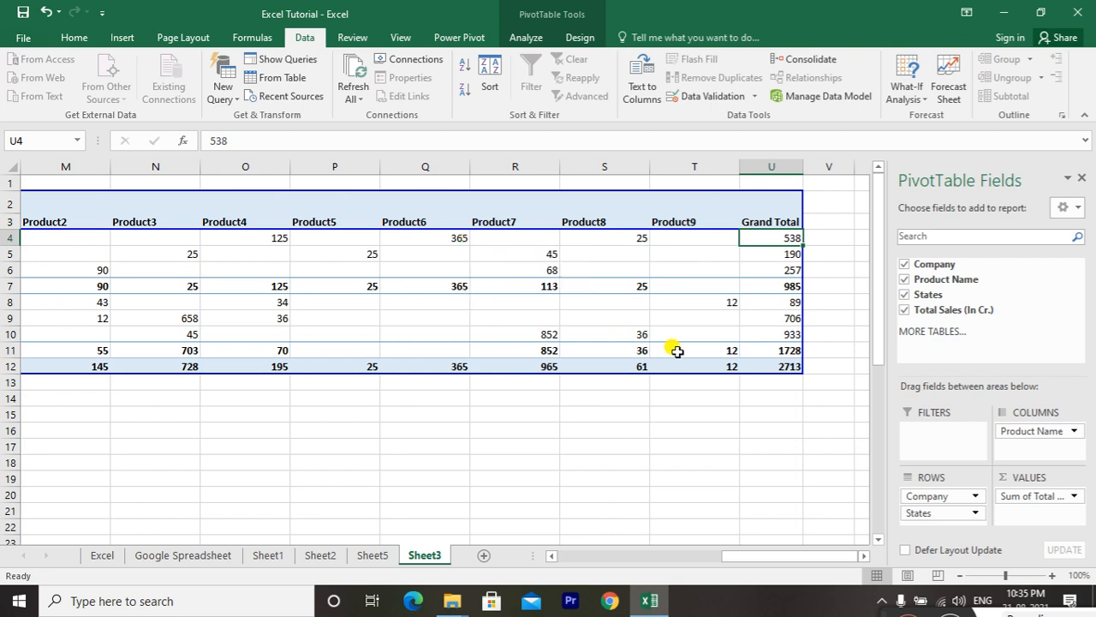
Move the Product Name field back to the PivotTable's rows and the States field back to its columns.
left_click_drag(1034, 431, 939, 524)
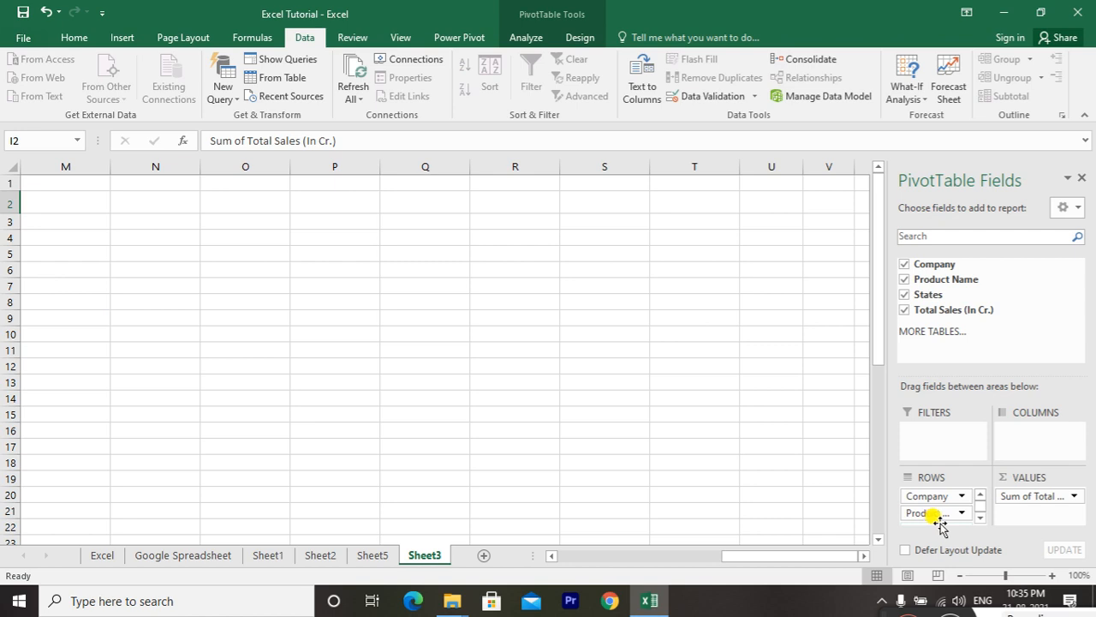
left_click(980, 518)
left_click_drag(944, 516, 1022, 418)
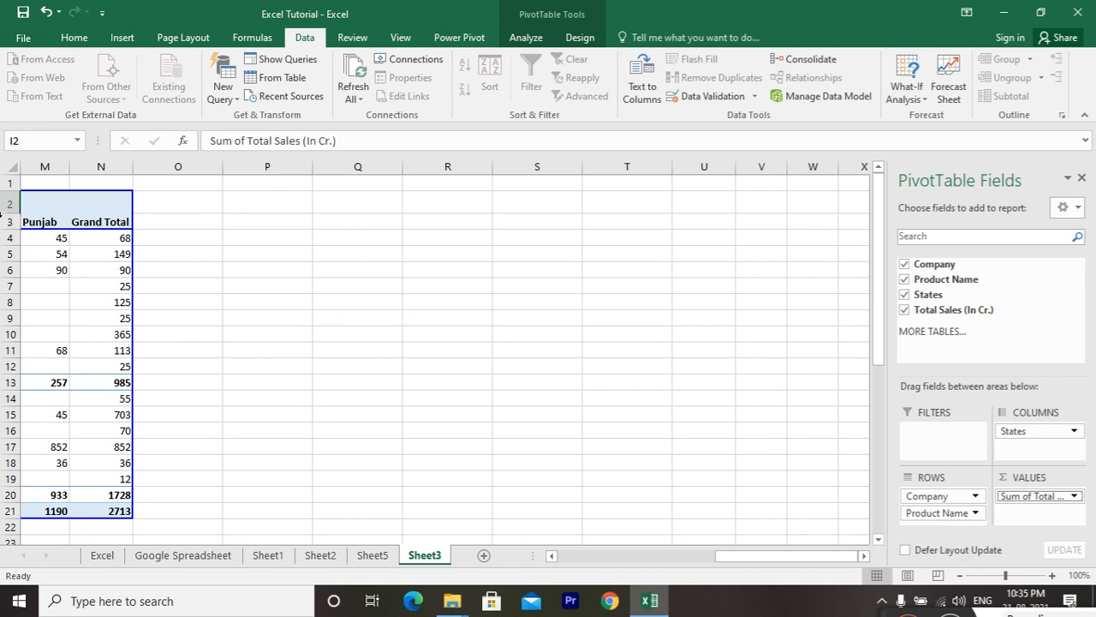
Examine the restored PivotTable layout from its value heading to the company a and company b product blocks.
left_click(87, 206)
key("Left")
key("Left")
key("Left")
key("Left")
key("Left")
key("Left")
key("Left")
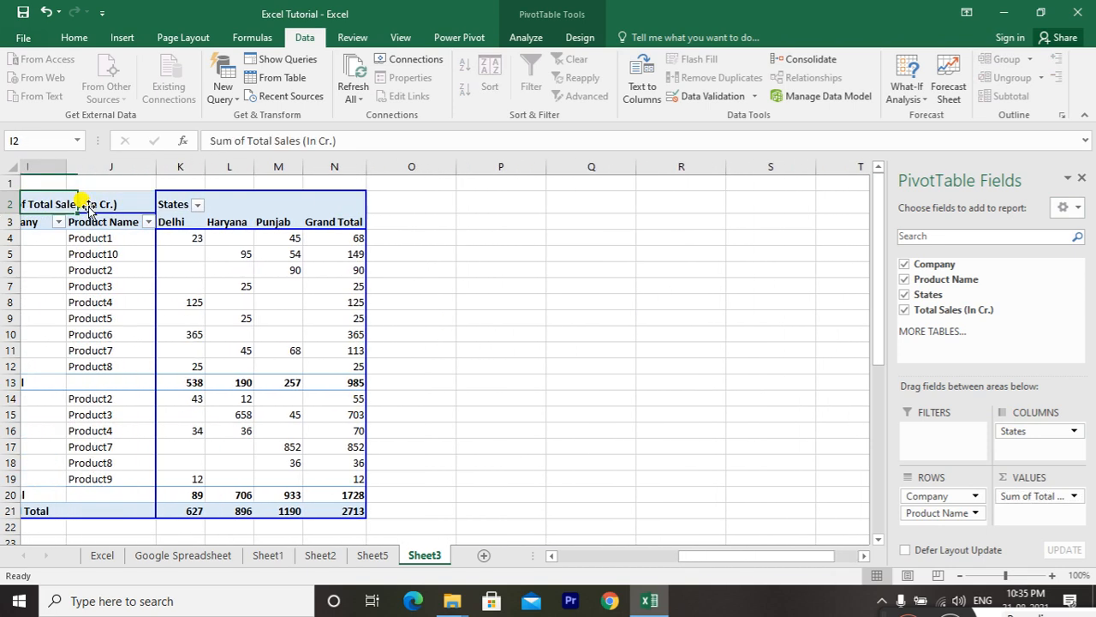
key("Left")
key("Right")
key("Right")
key("Right")
key("Left")
key("Left")
key("Left")
key("Left")
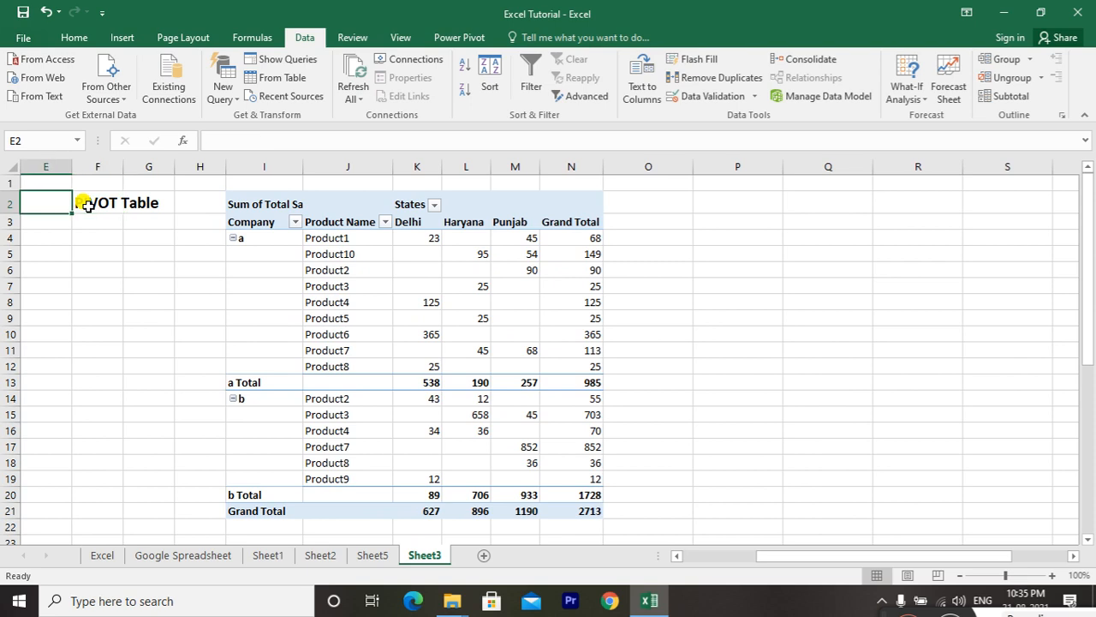
key("Right")
key("Right")
key("Right")
key("Right")
key("Right")
key("Down")
key("Down")
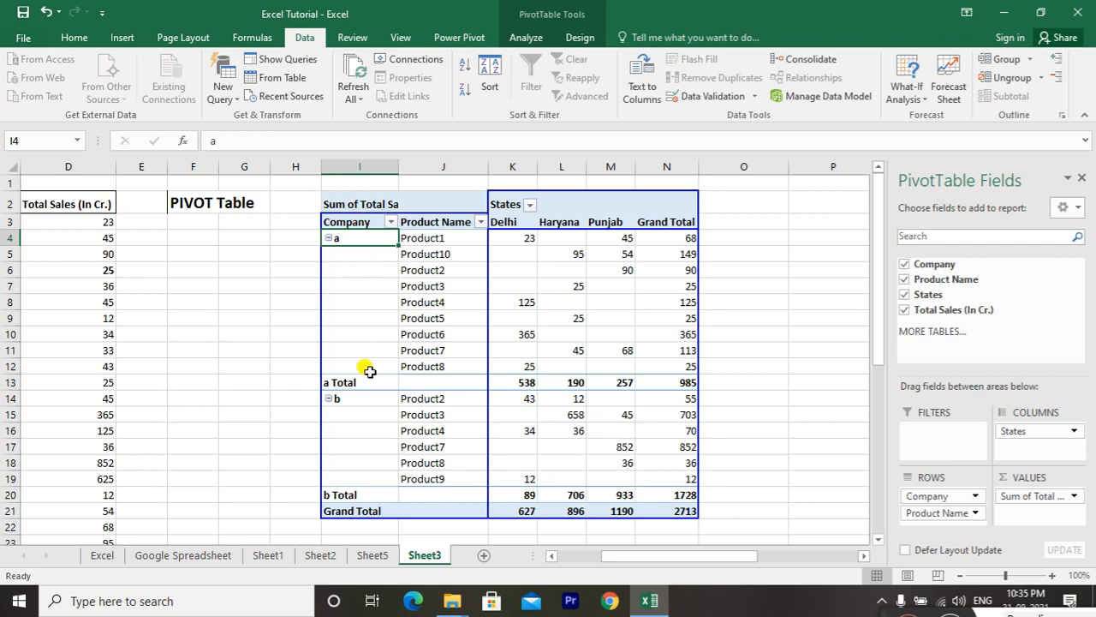
left_click_drag(360, 399, 433, 409)
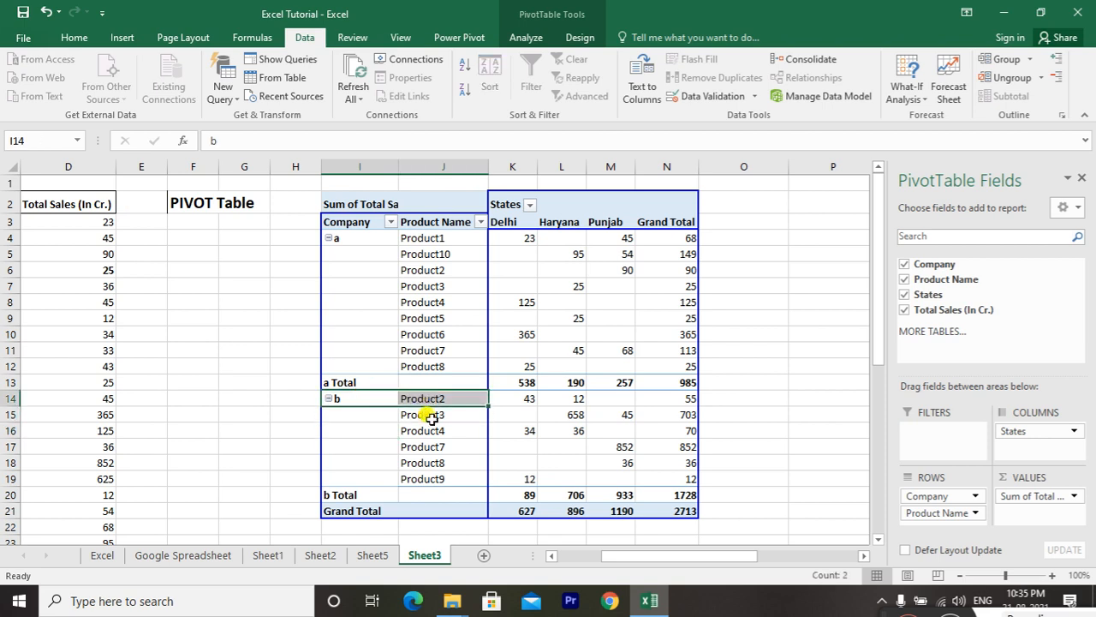
left_click(430, 416)
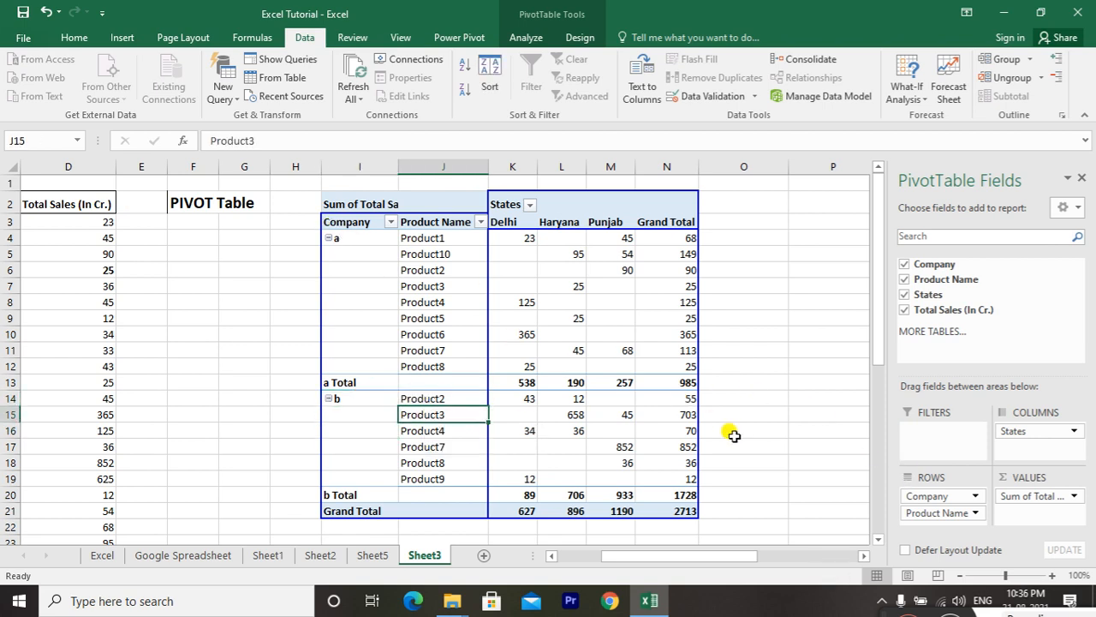
Move the Company field from the PivotTable's rows to its filters and select the Company filter's value cell.
left_click_drag(928, 497, 937, 433)
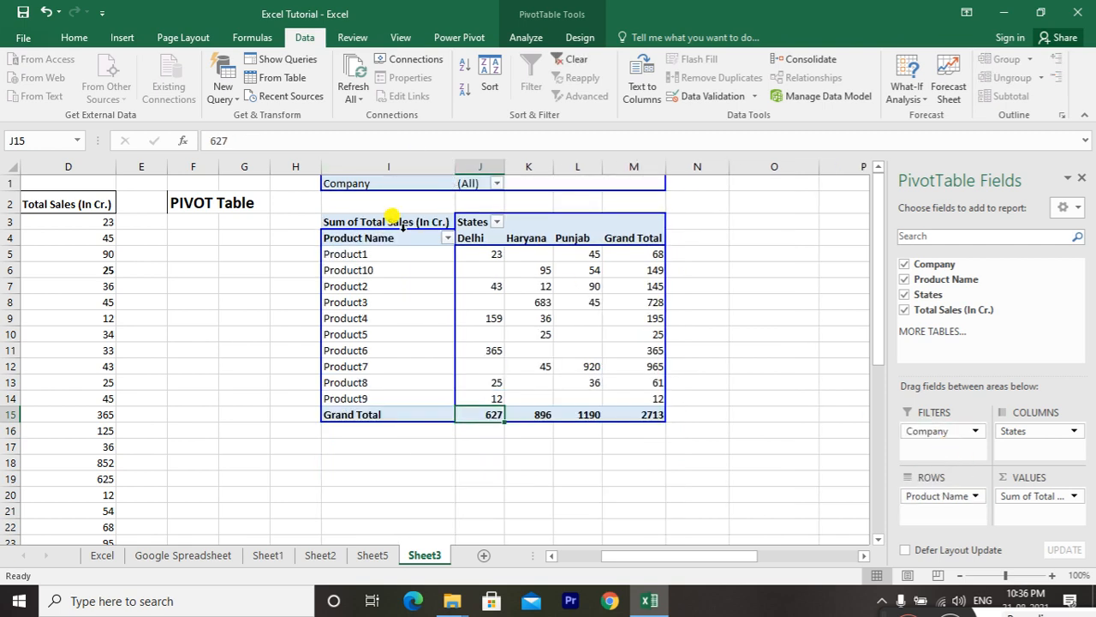
left_click(408, 182)
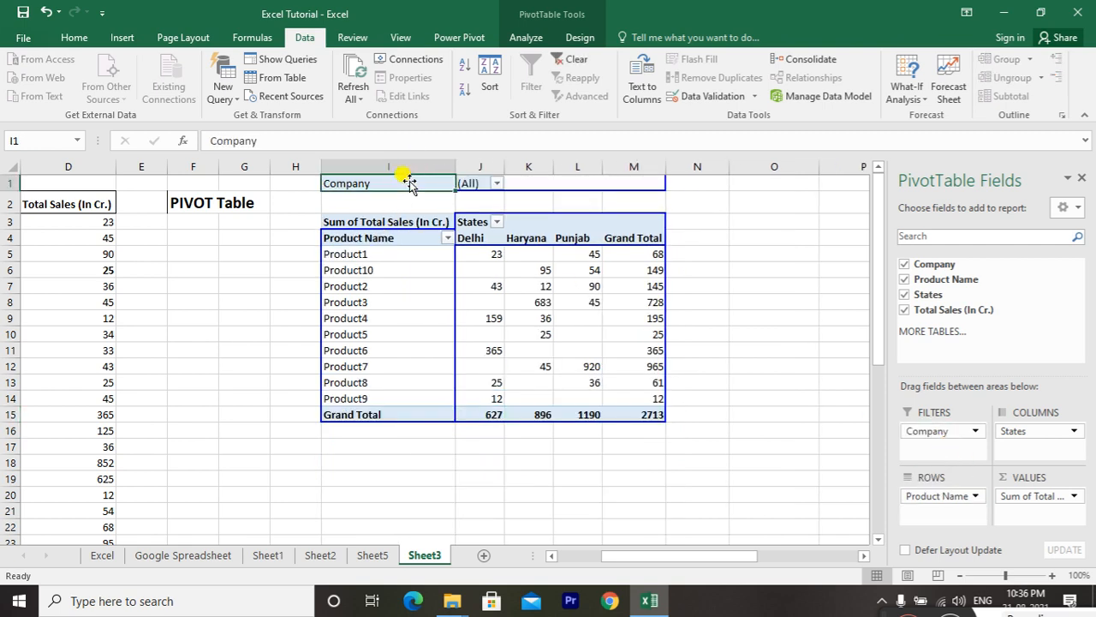
left_click(477, 183)
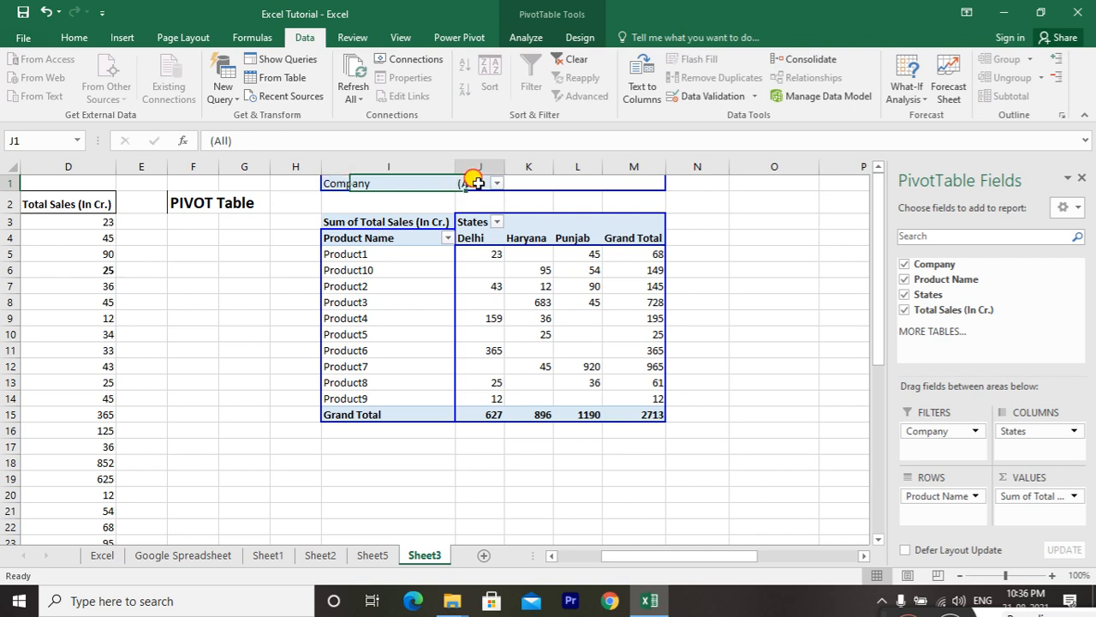
Enable selecting multiple items in the PivotTable's Company filter and filter the table to company a only.
left_click(384, 250)
left_click(375, 247)
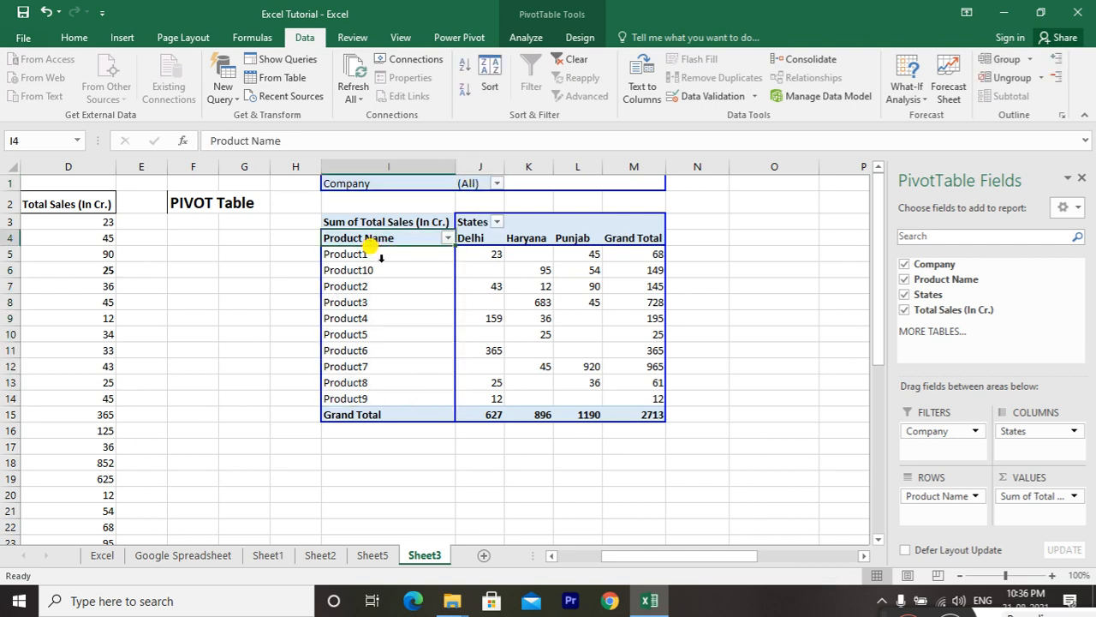
key("Right")
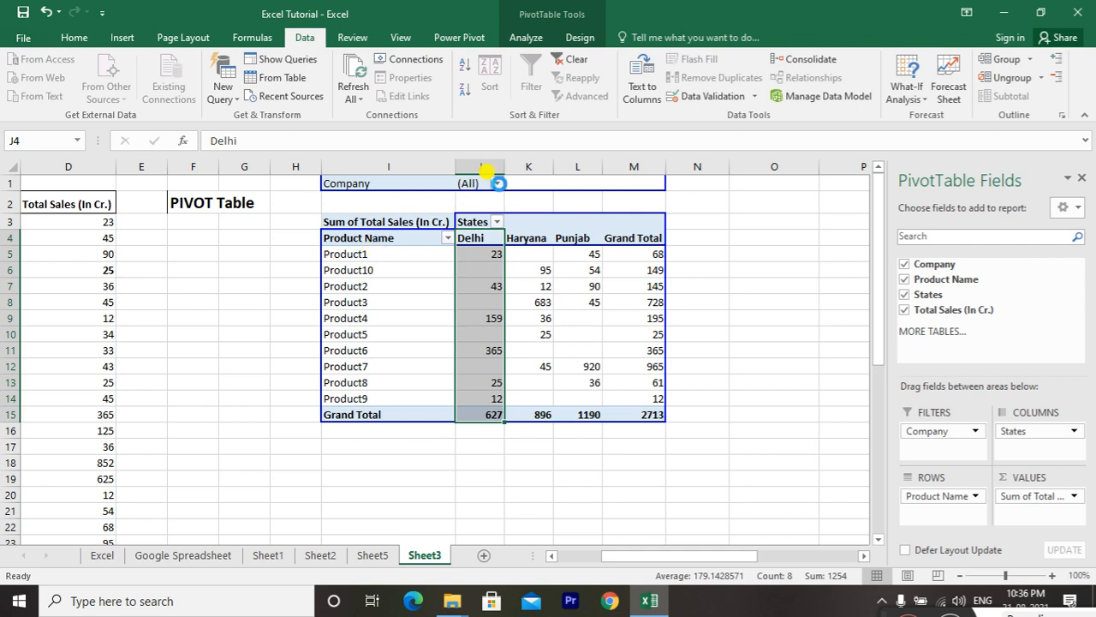
left_click(496, 183)
left_click(322, 361)
left_click(337, 246)
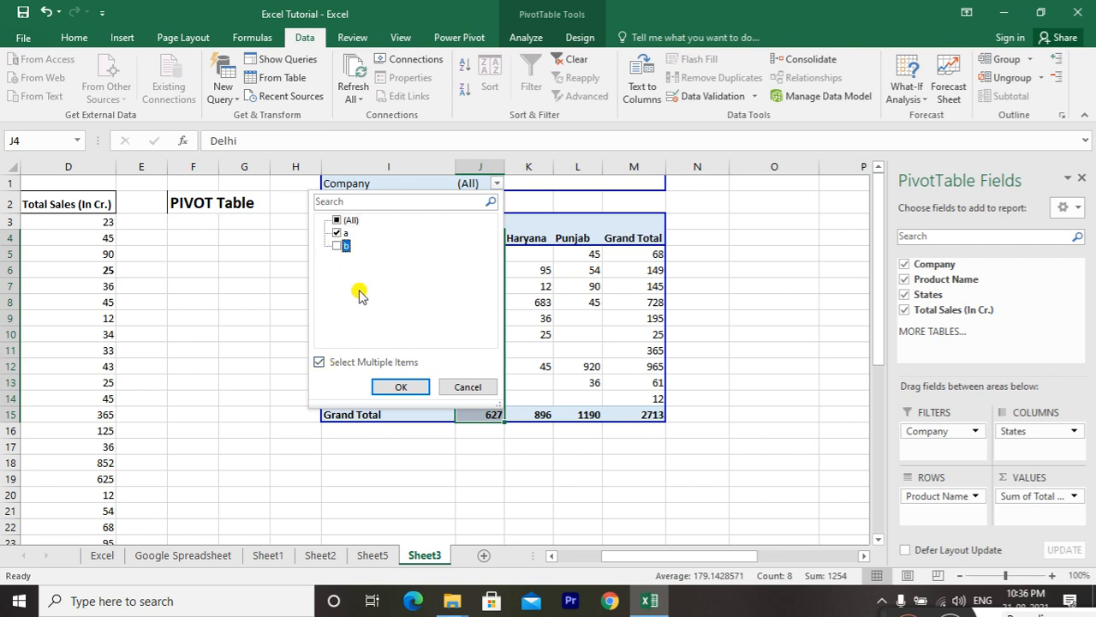
left_click(390, 386)
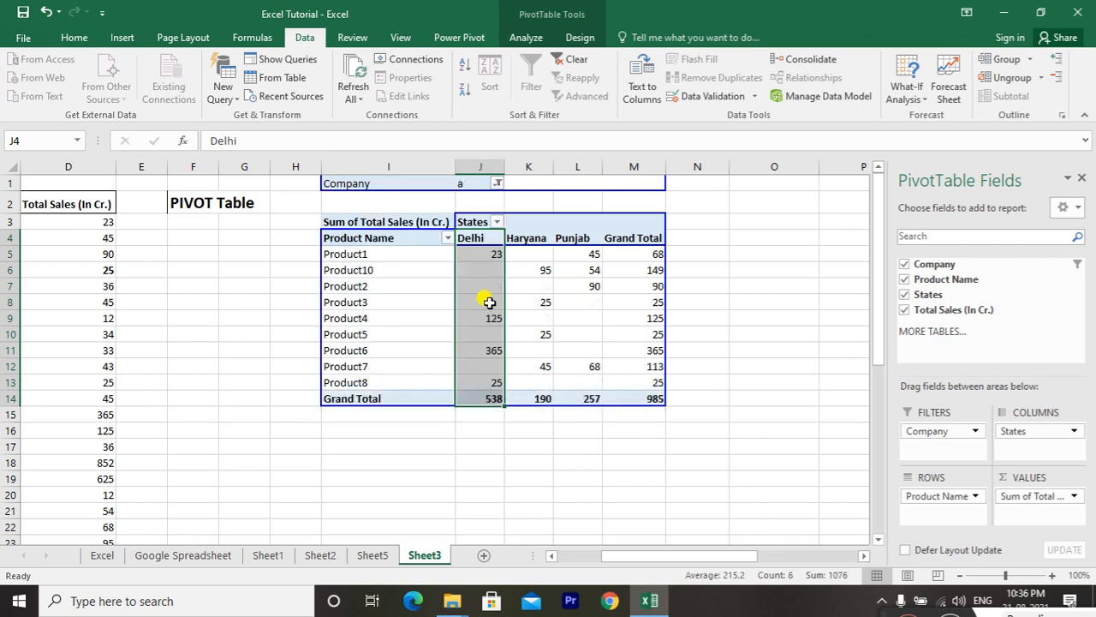
Change the PivotTable's Company filter to include only company b.
left_click(477, 253)
left_click_drag(445, 254, 390, 378)
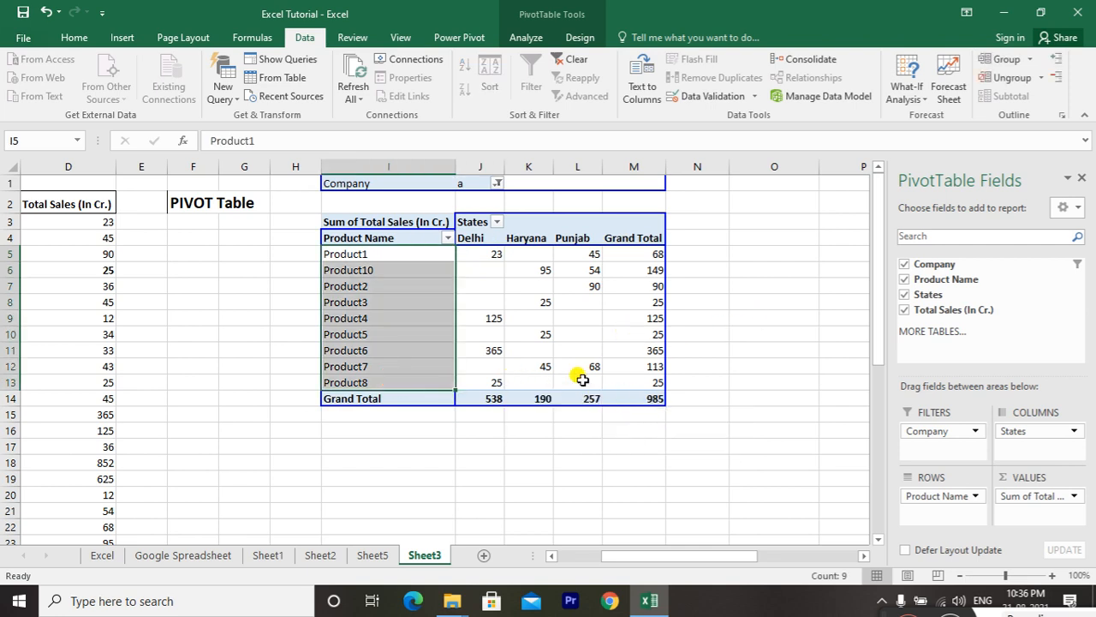
left_click(634, 399)
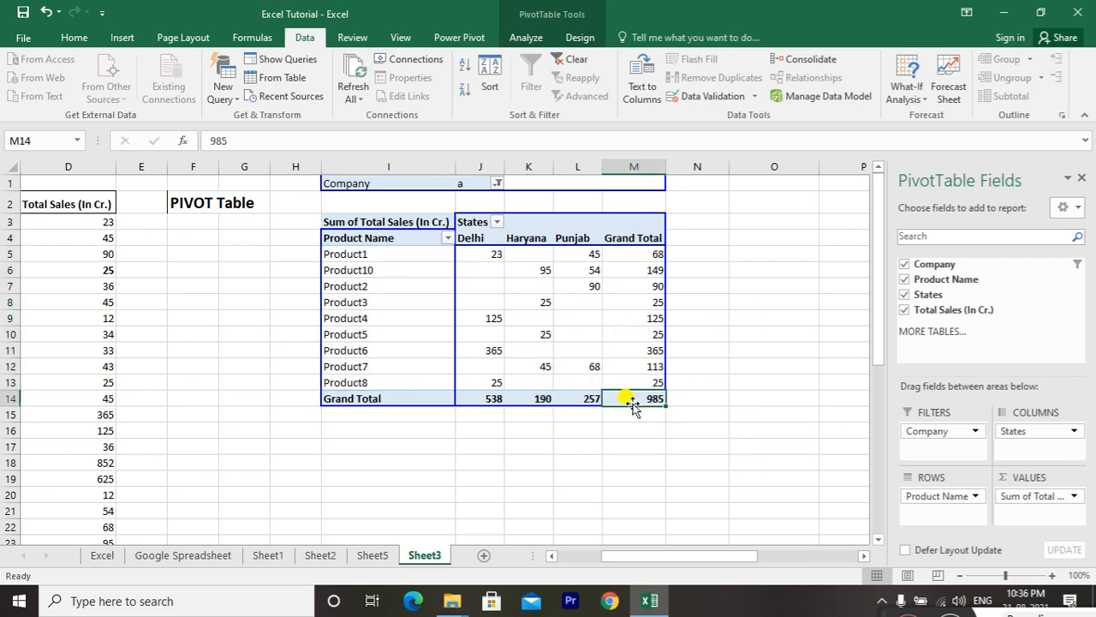
left_click(497, 183)
left_click(338, 245)
left_click(337, 233)
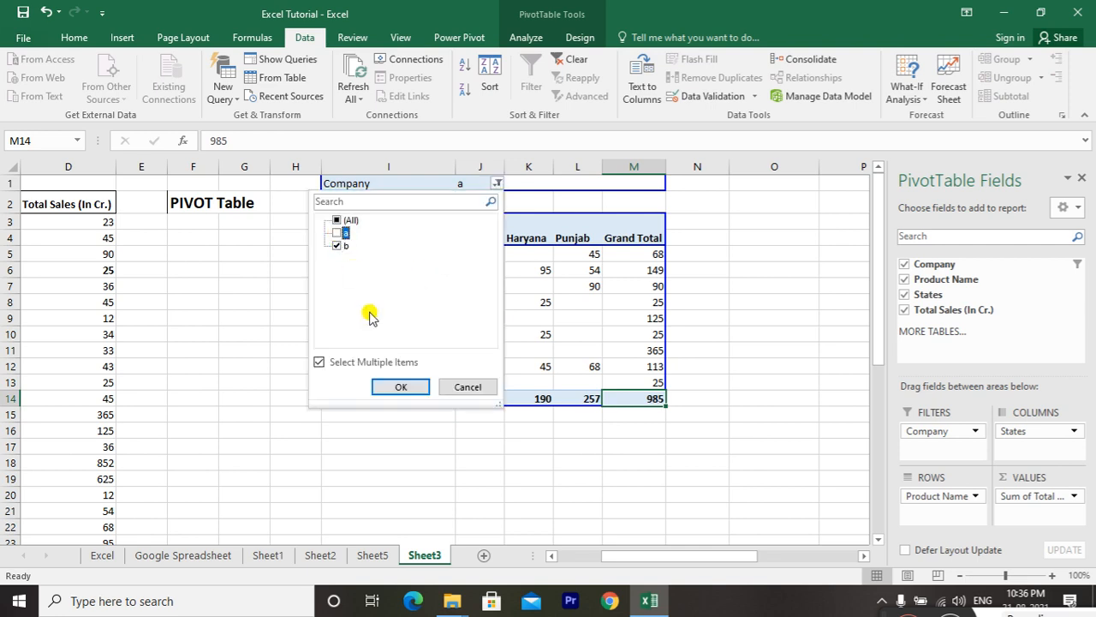
left_click(399, 387)
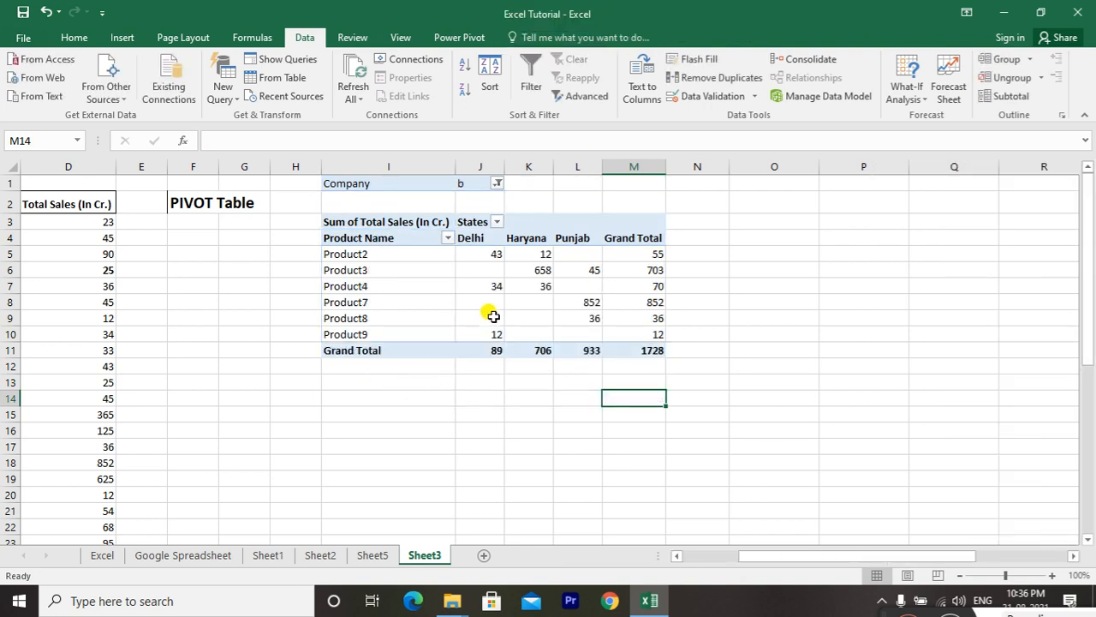
Reset the PivotTable's Company filter to include all companies.
left_click(376, 257)
key("Up")
key("Up")
key("Up")
key("Up")
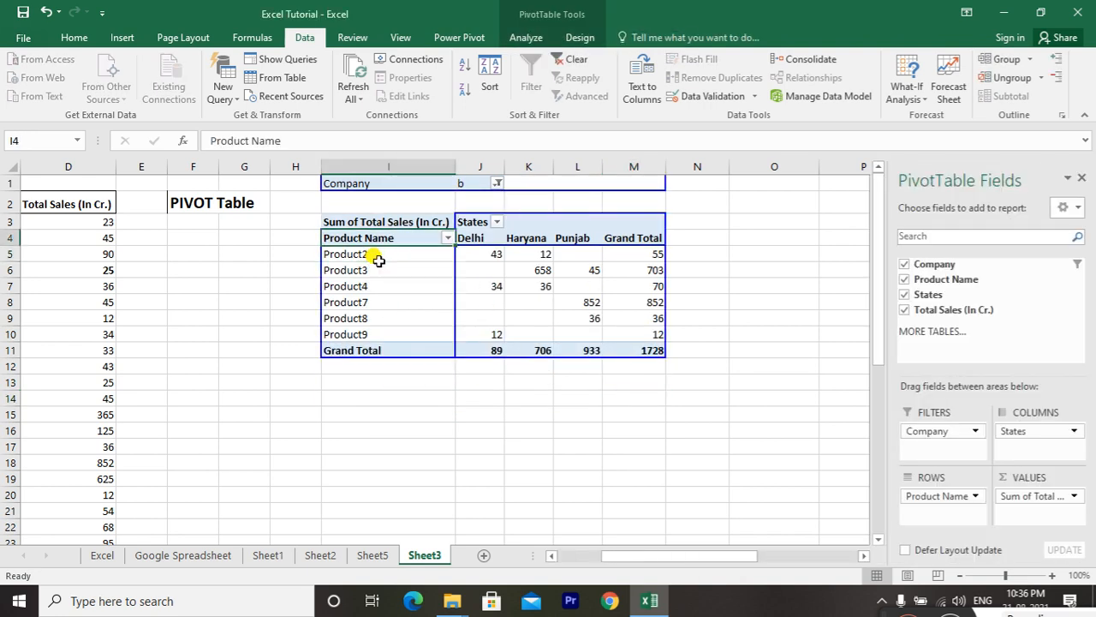
left_click(497, 183)
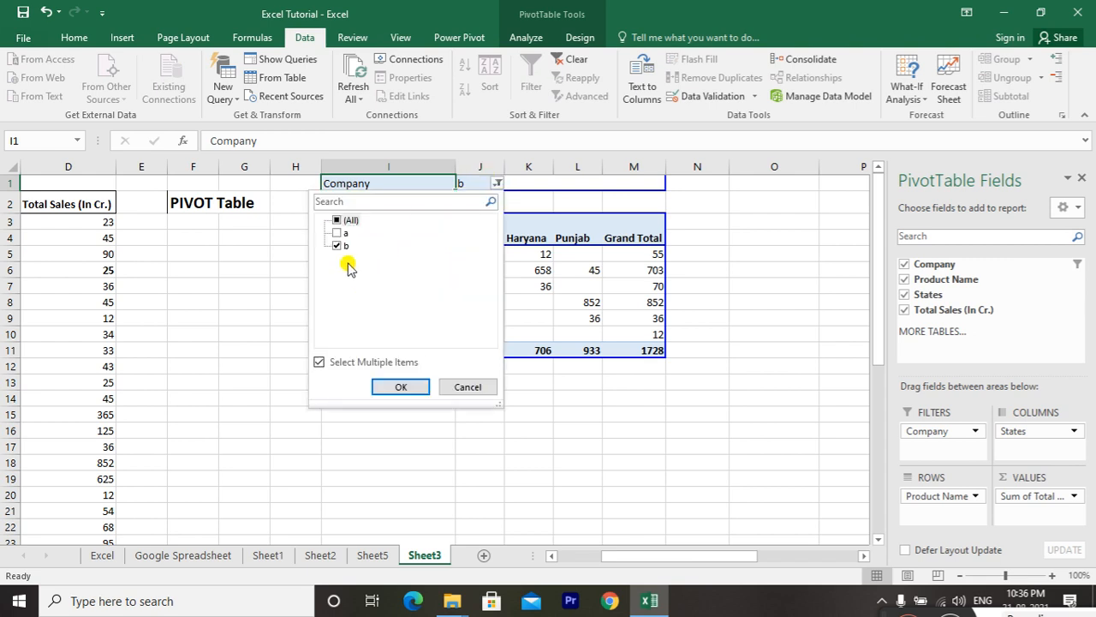
left_click(394, 386)
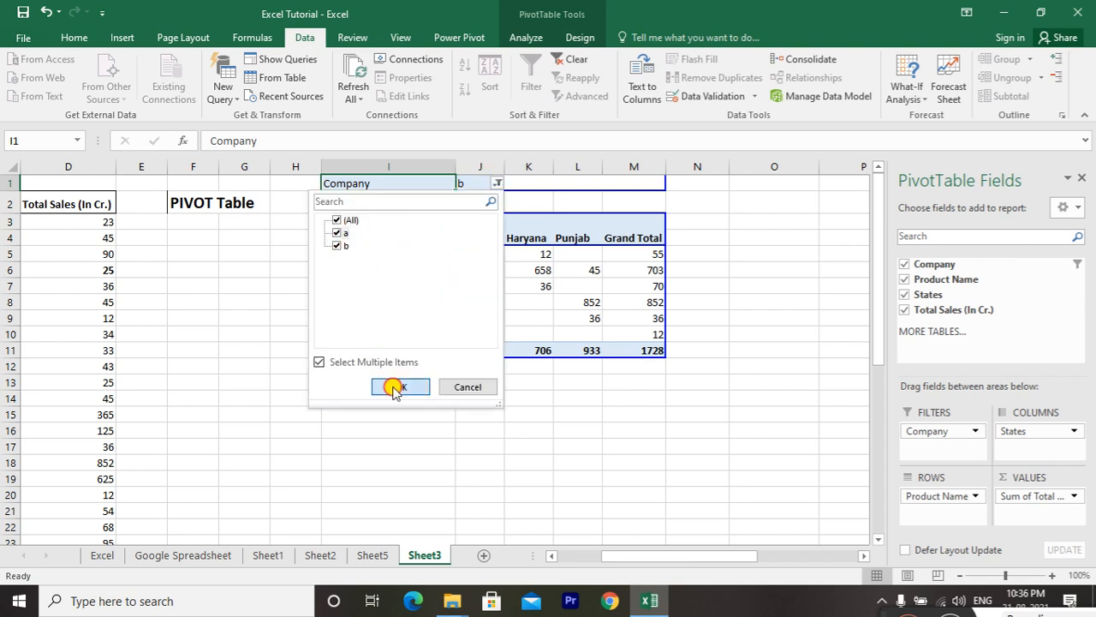
left_click(735, 305)
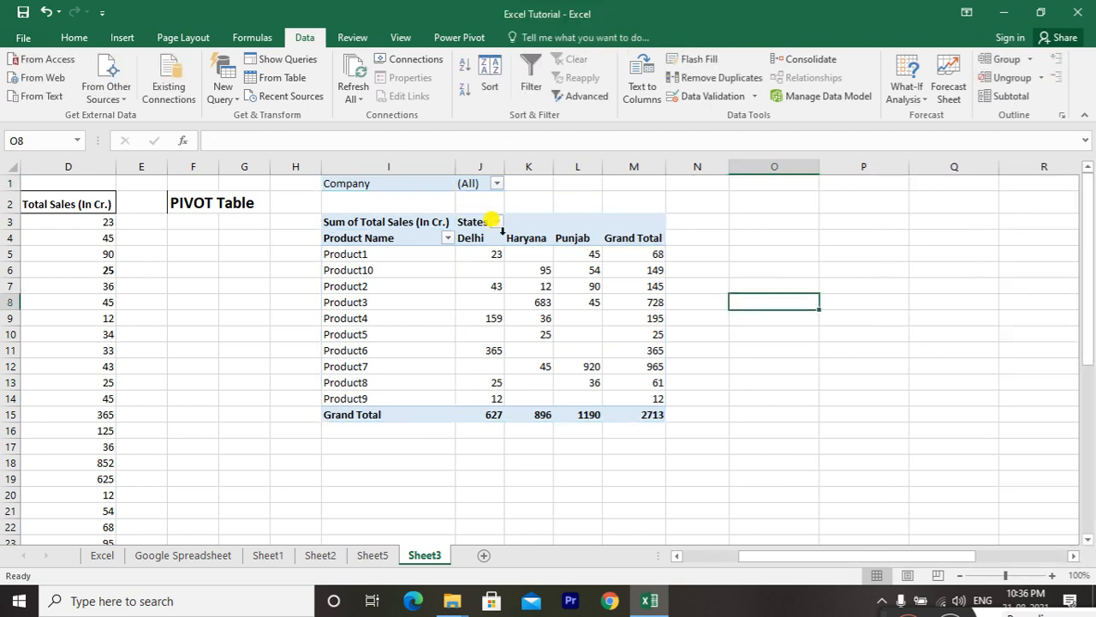
Change the Total Sales (In Cr.) value field in the PivotTable to be summarized by Average.
left_click(375, 257)
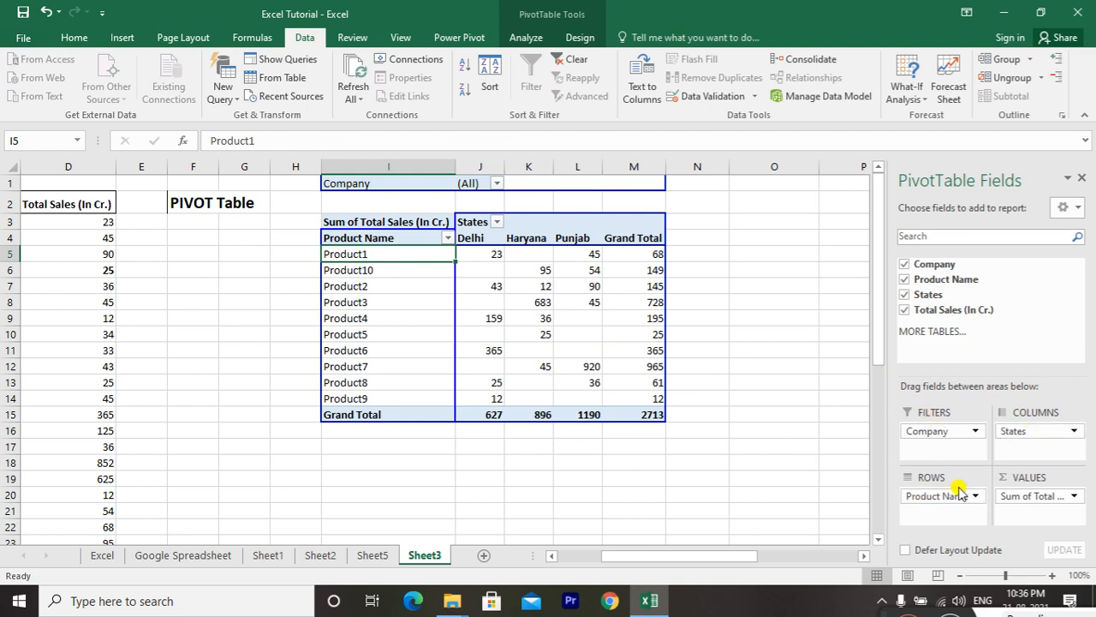
left_click(1074, 496)
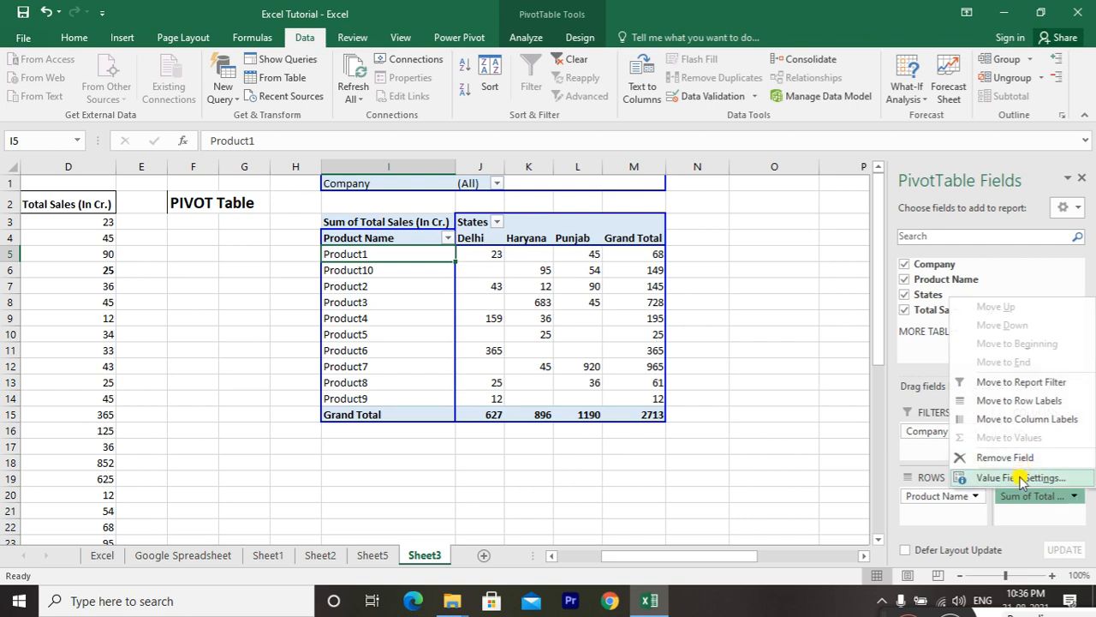
left_click(1021, 479)
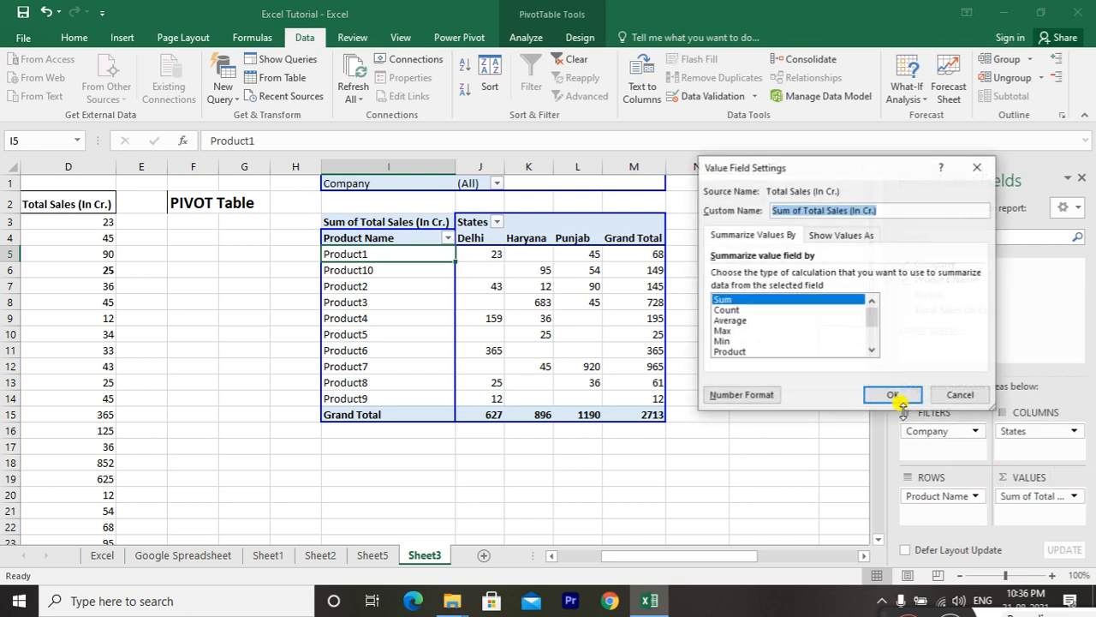
left_click(743, 320)
left_click(892, 395)
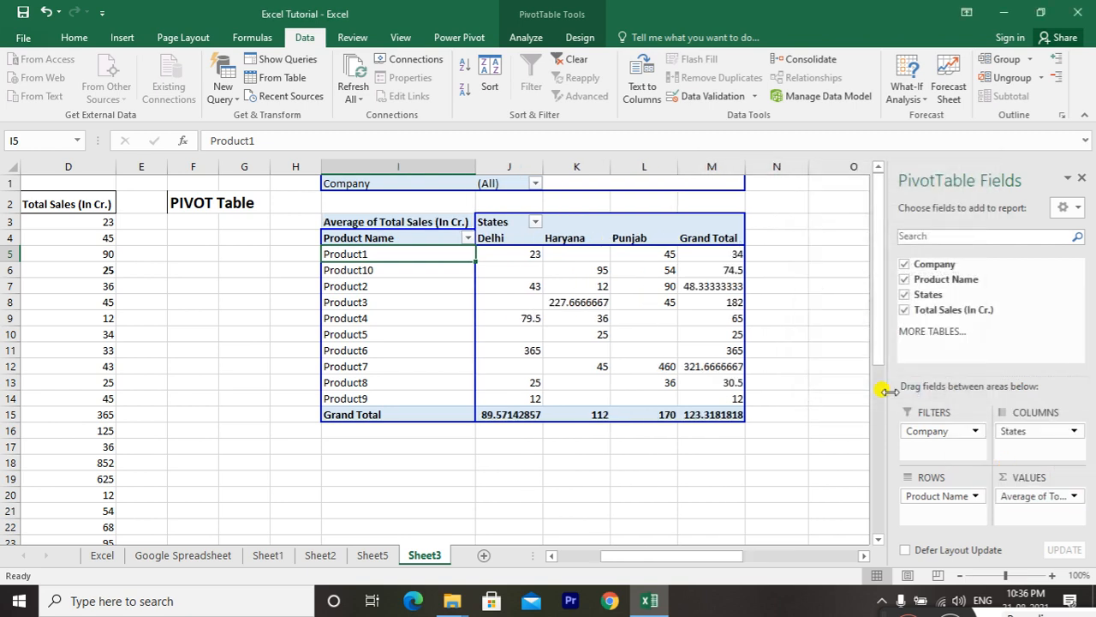
Examine Product1's averaged sales across the Delhi, Haryana and Punjab columns through to the Grand Total.
left_click(1072, 498)
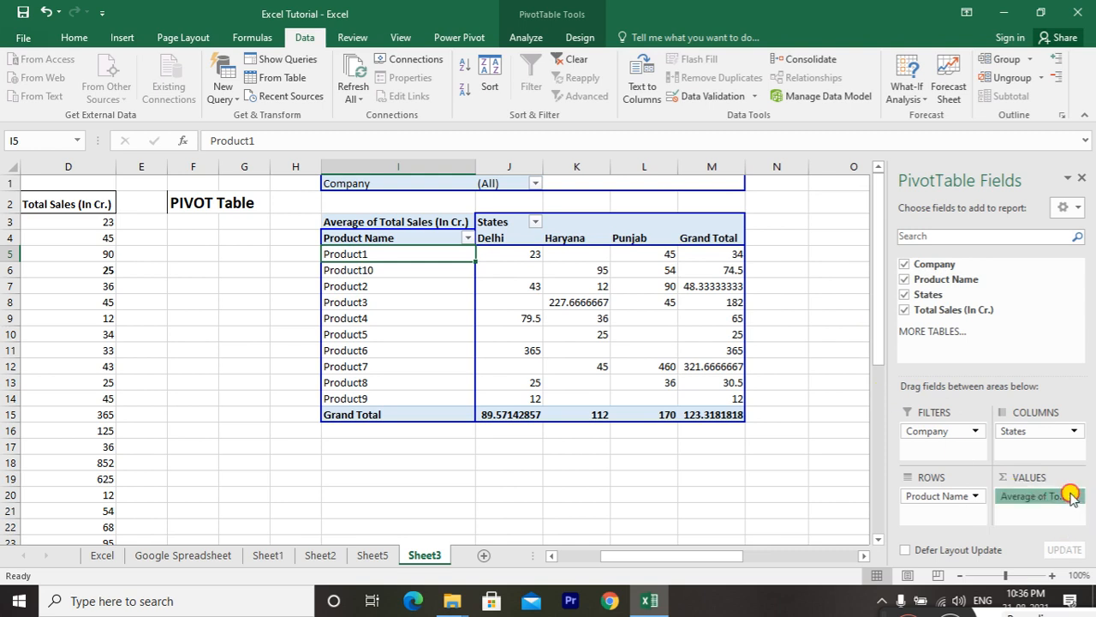
left_click(535, 239)
left_click(519, 257)
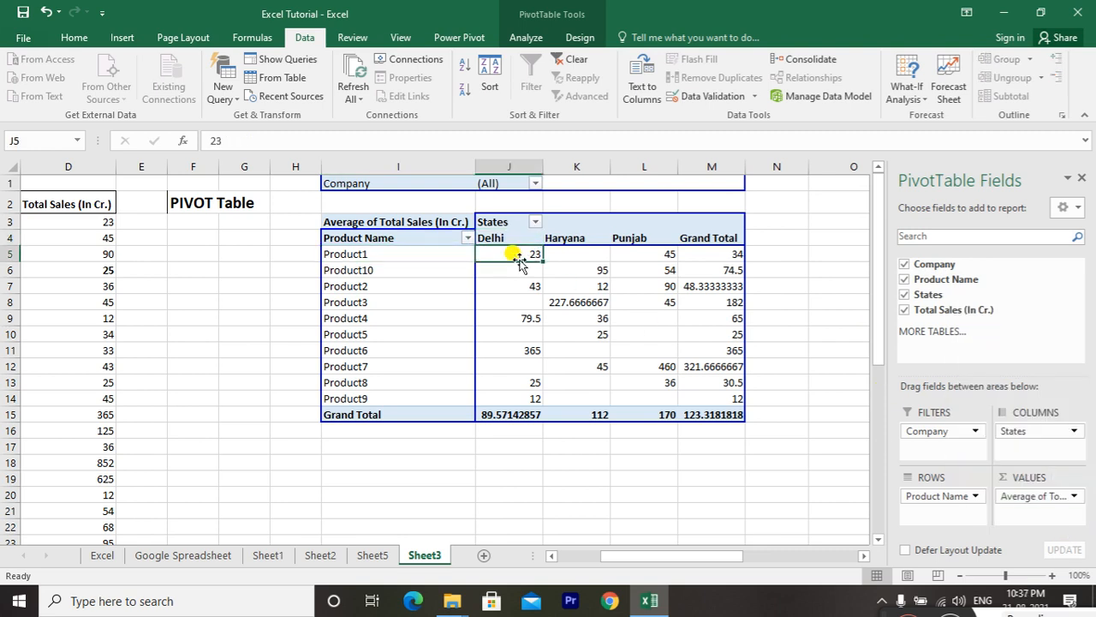
key("shift+Right")
key("shift+Right")
key("shift+Right")
key("shift+Left")
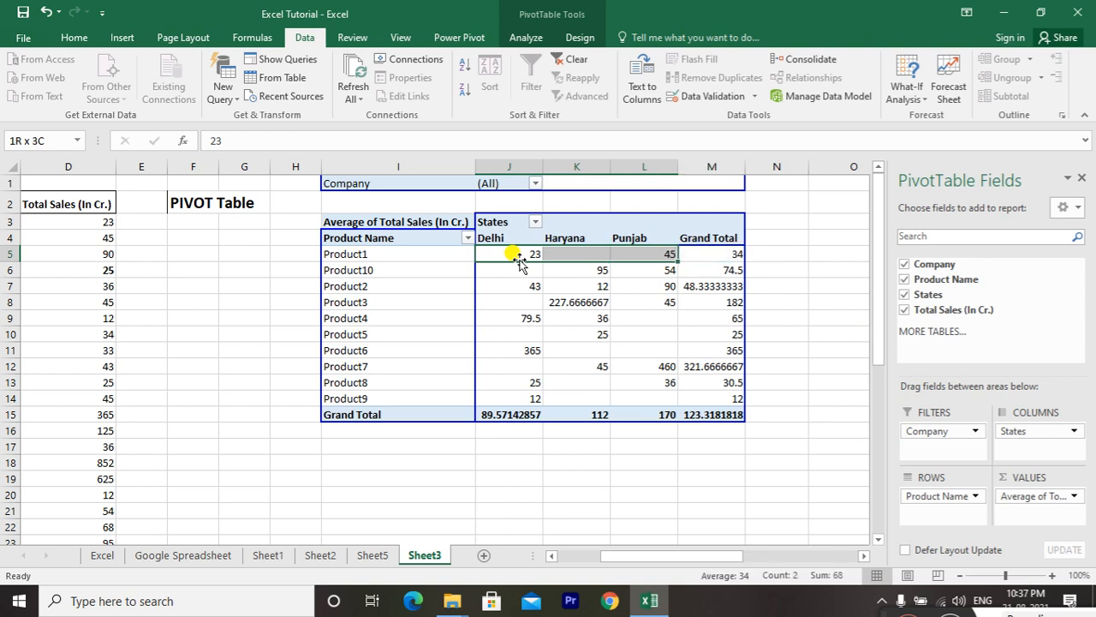
key("shift+Right")
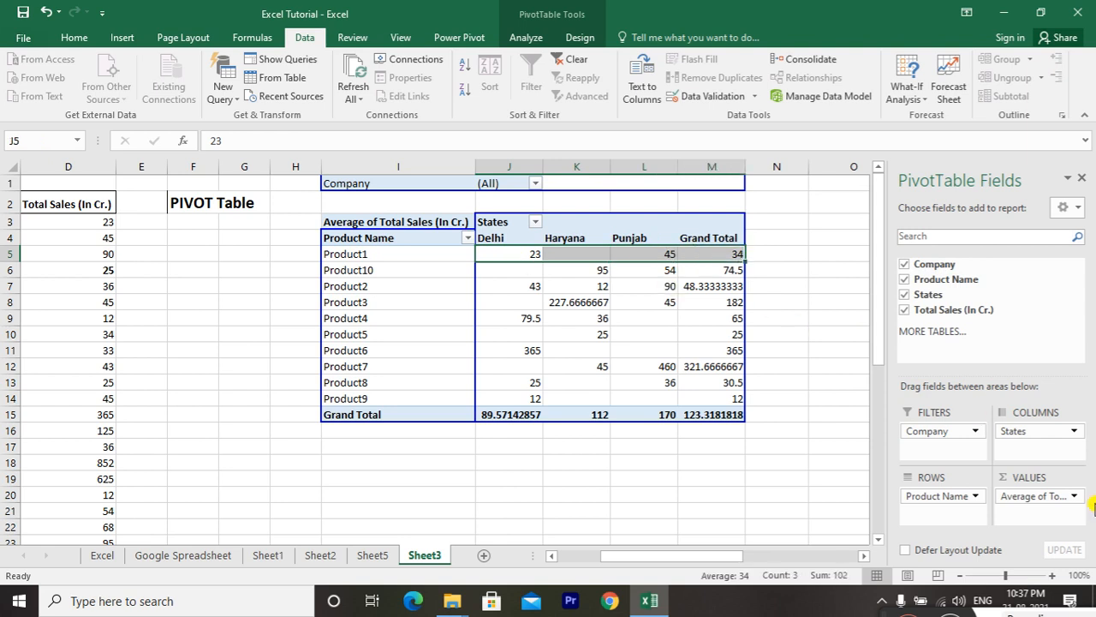
Set the Total Sales (In Cr.) value field back to being summarized by Sum.
left_click(1072, 496)
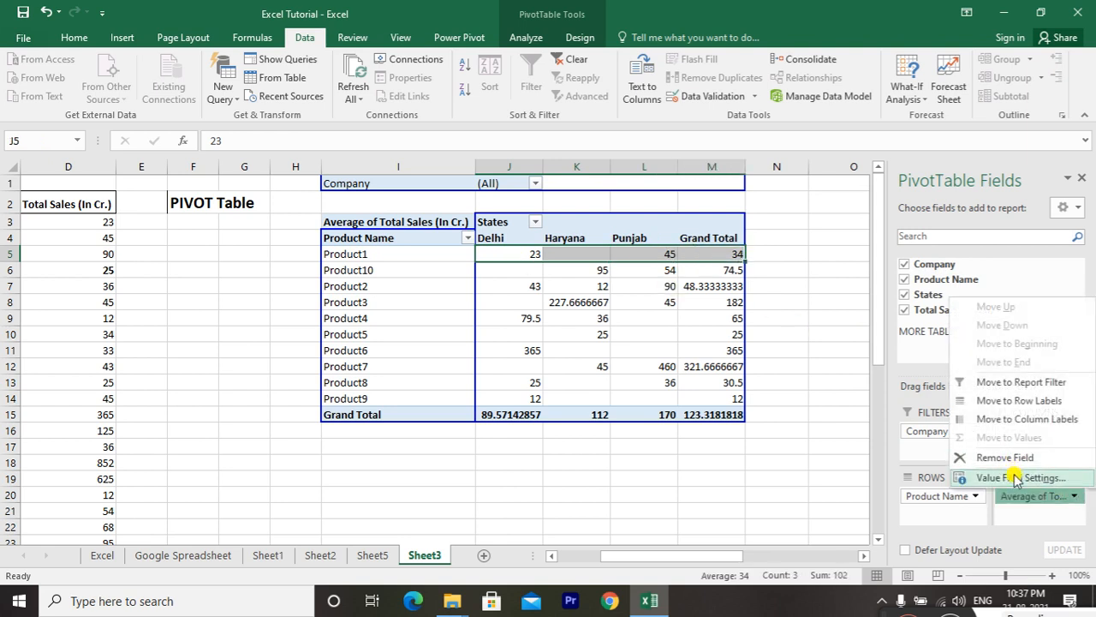
left_click(1015, 478)
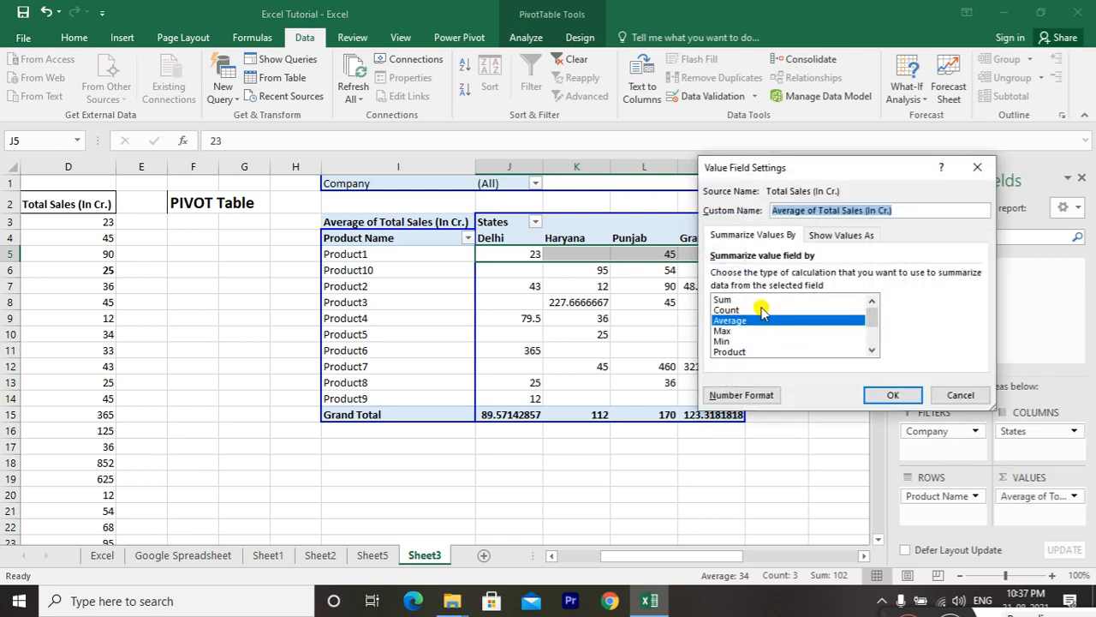
left_click(760, 310)
left_click(735, 300)
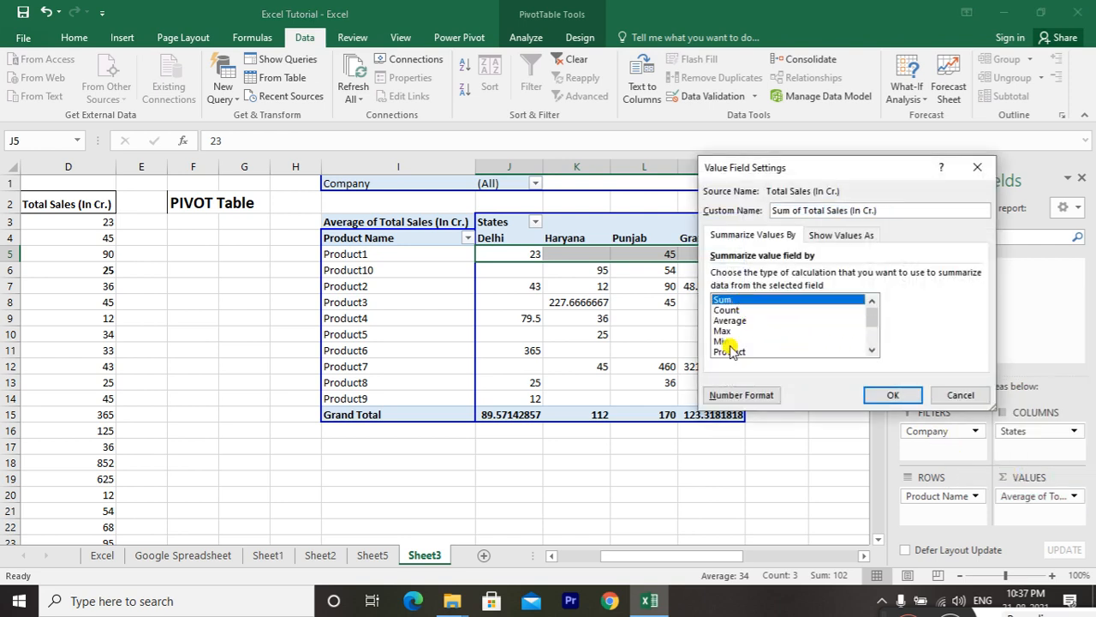
left_click(892, 395)
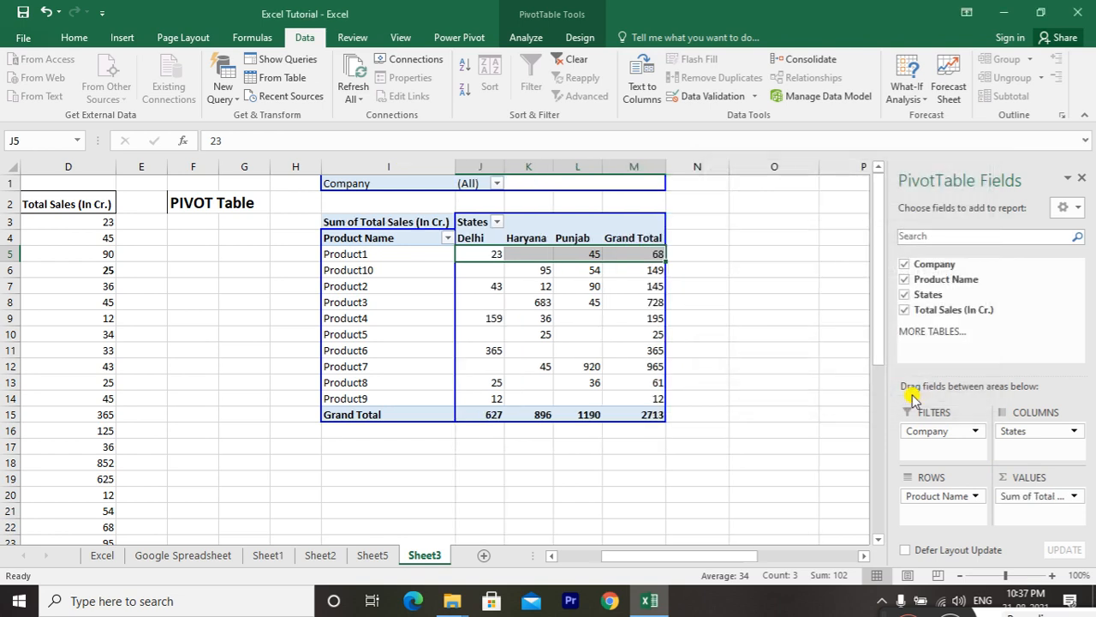
Review the Classic PivotTable layout setting in the PivotTable's display options and accept the options as they are.
left_click(477, 286)
left_click(360, 239)
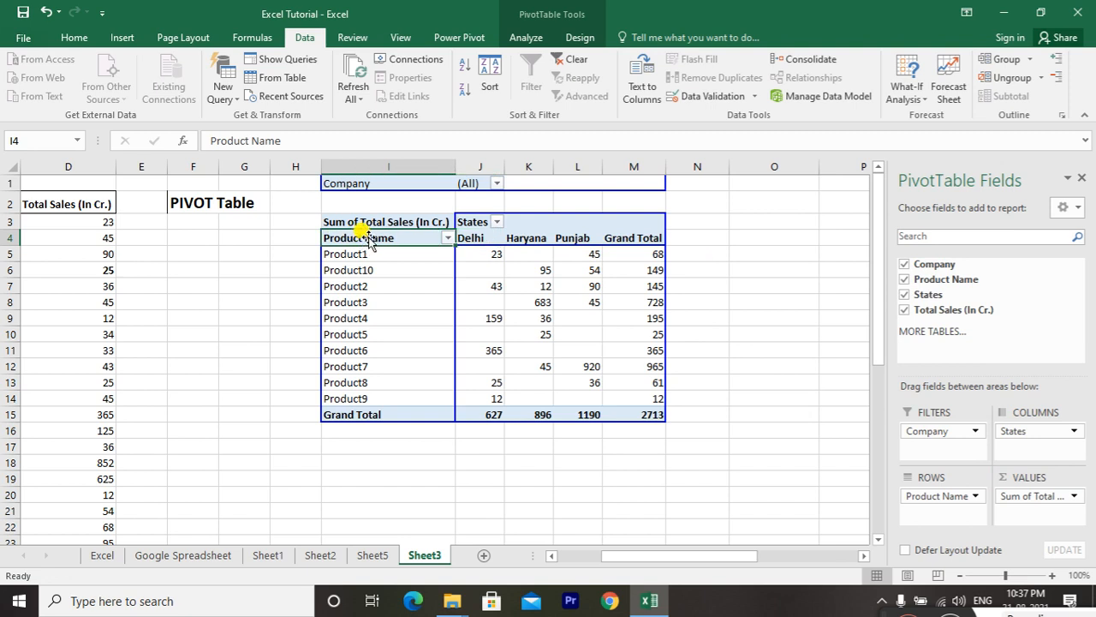
right_click(369, 240)
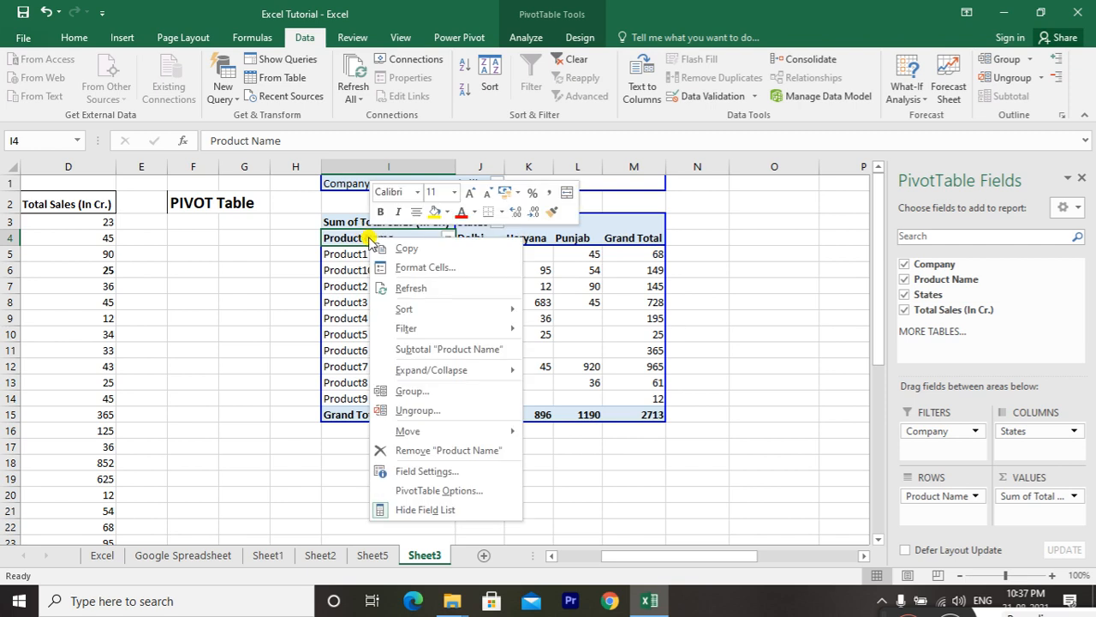
left_click(411, 491)
left_click(411, 259)
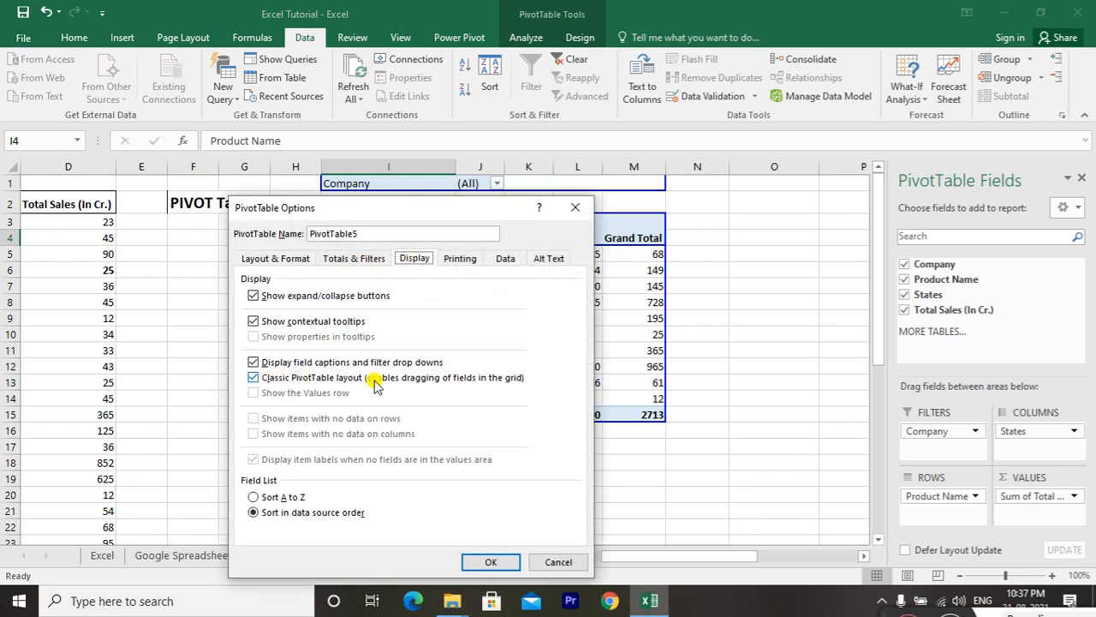
left_click(490, 562)
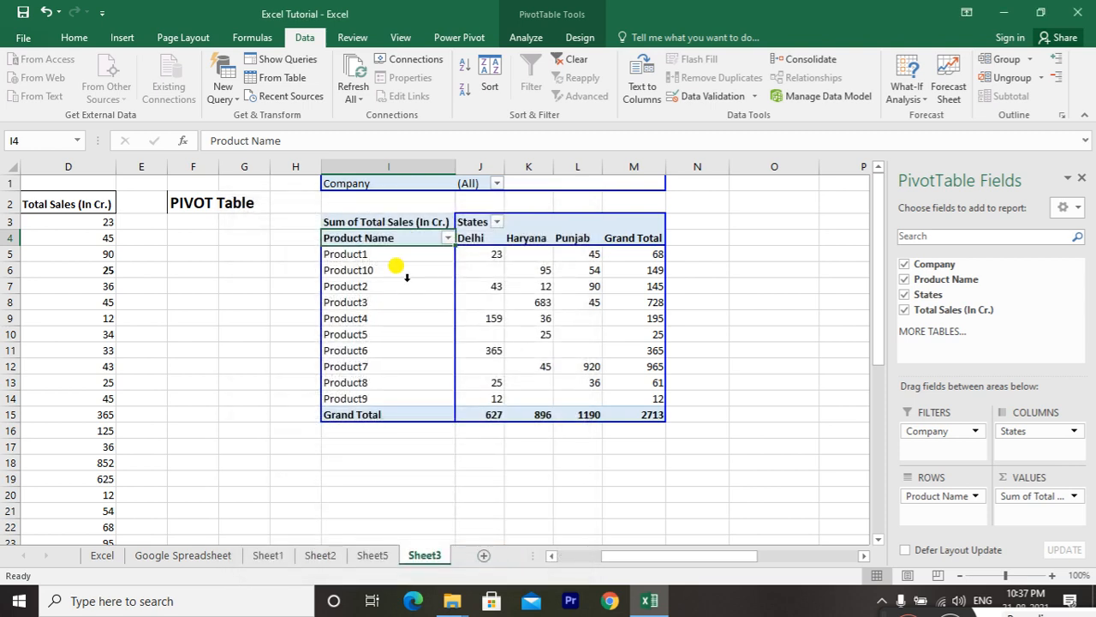